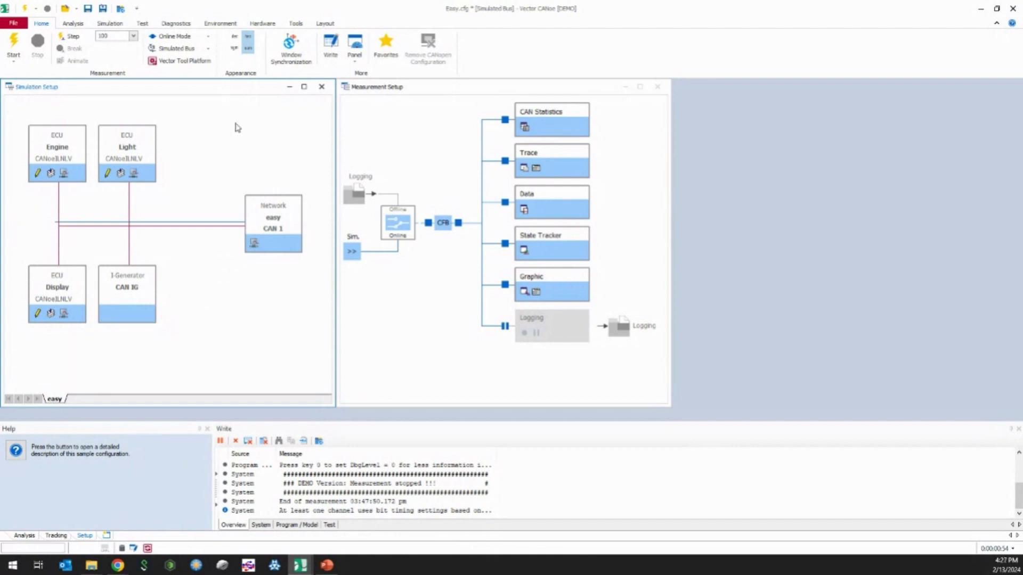
left_click(142, 308)
left_click(104, 24)
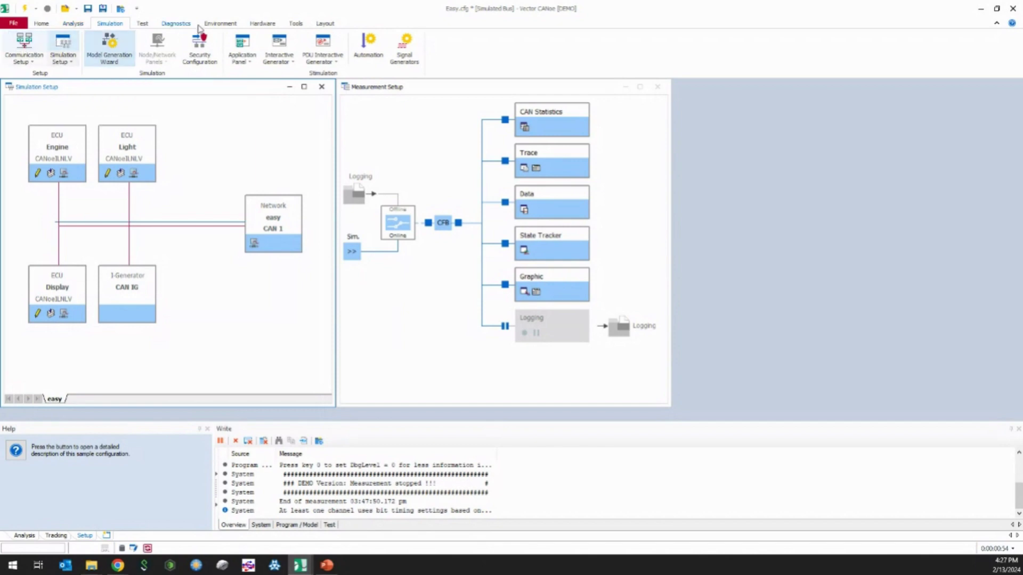
left_click(220, 23)
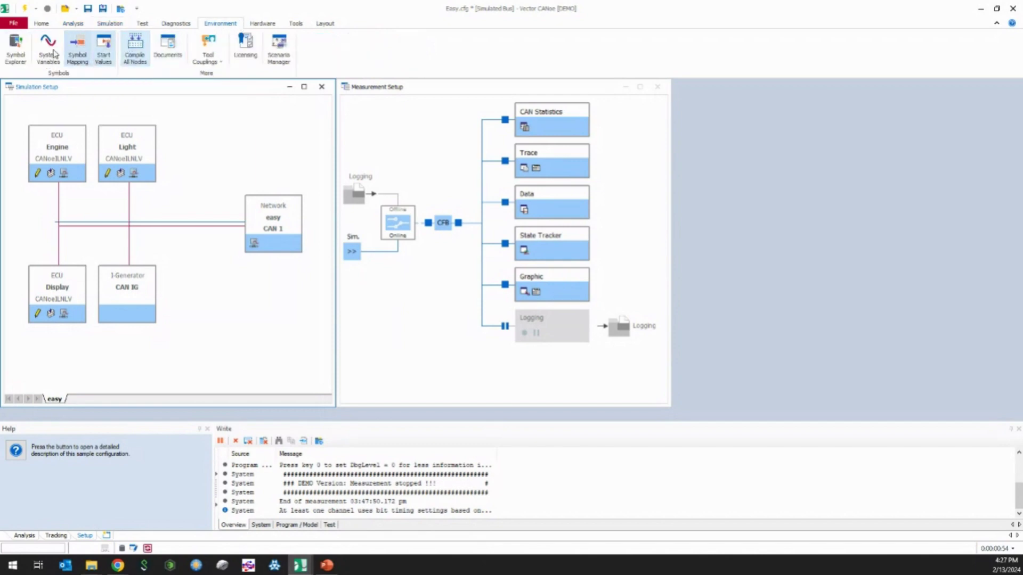
left_click(179, 25)
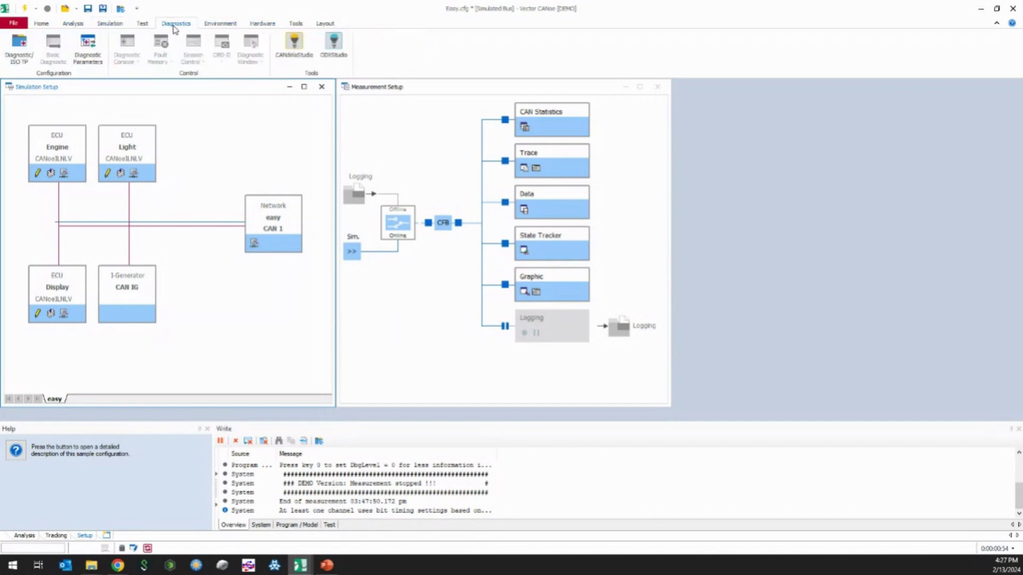
left_click(110, 25)
Step: Bring up the Measurement Setup window, move it to the far side of the desktop, and widen the Simulation Setup window beside it
left_click(73, 25)
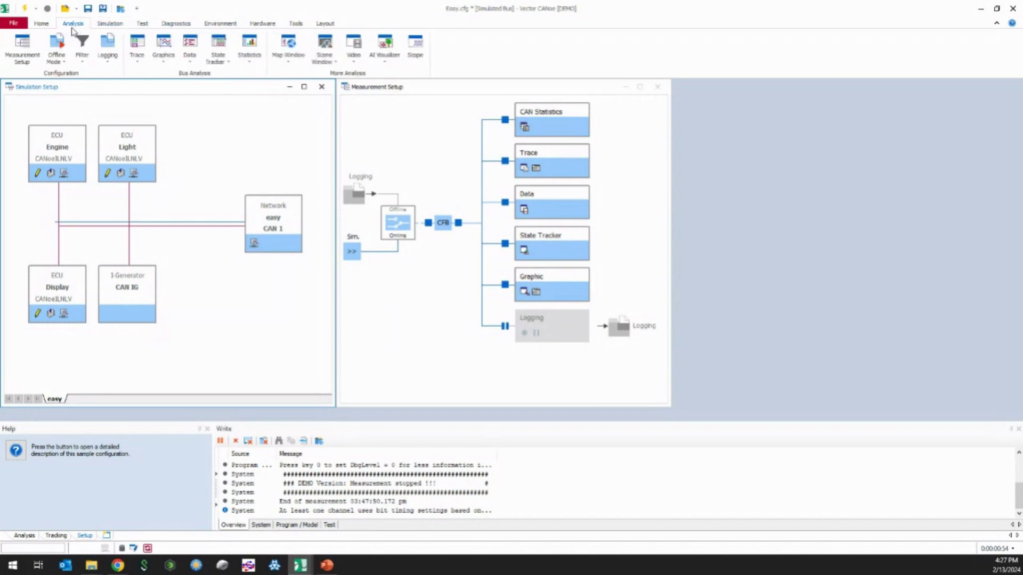
left_click(22, 46)
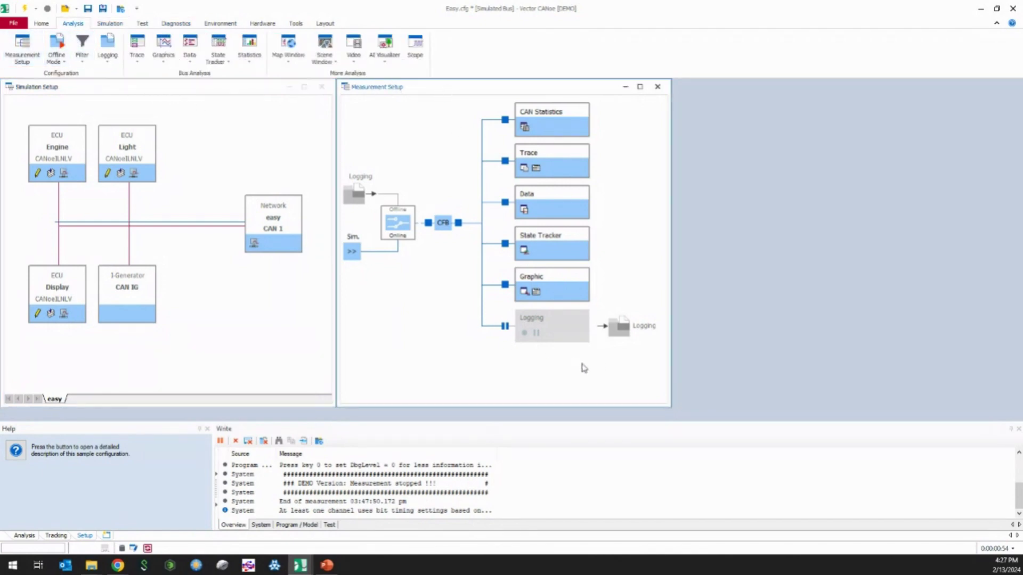
left_click_drag(500, 87, 852, 90)
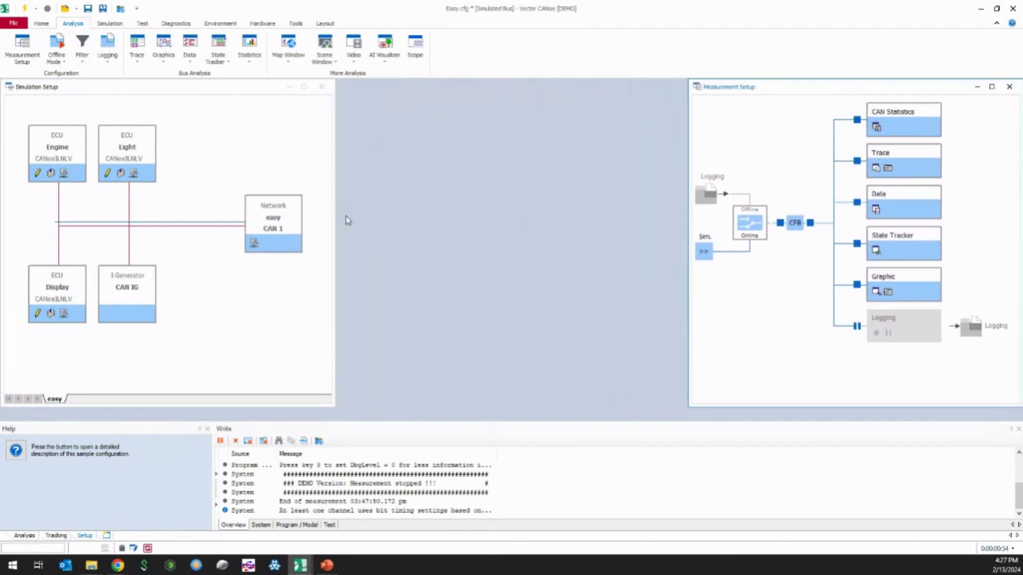
left_click_drag(333, 220, 666, 220)
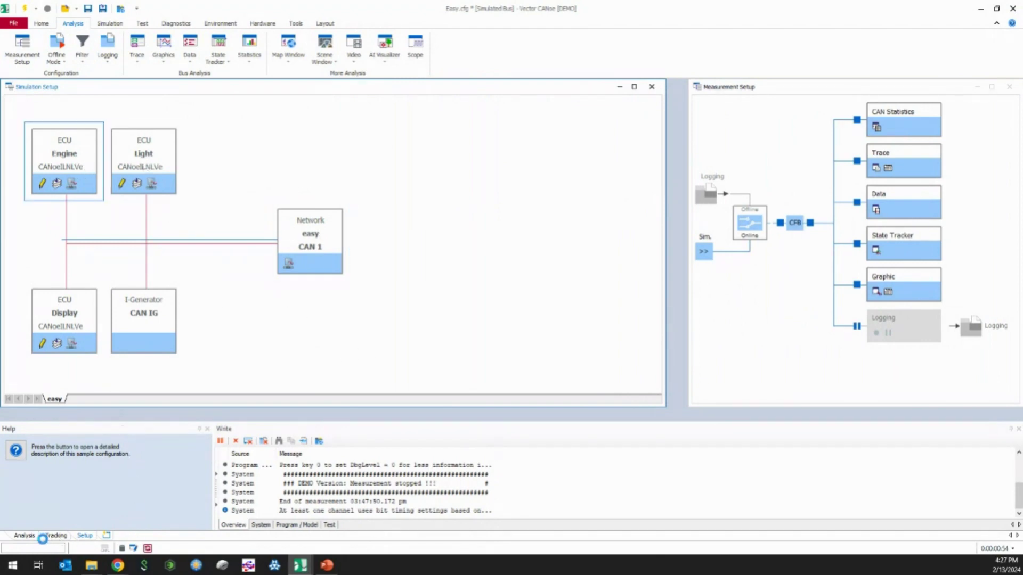
Step: Switch to the Analysis desktop and change the bus mode to Real Bus
left_click(27, 537)
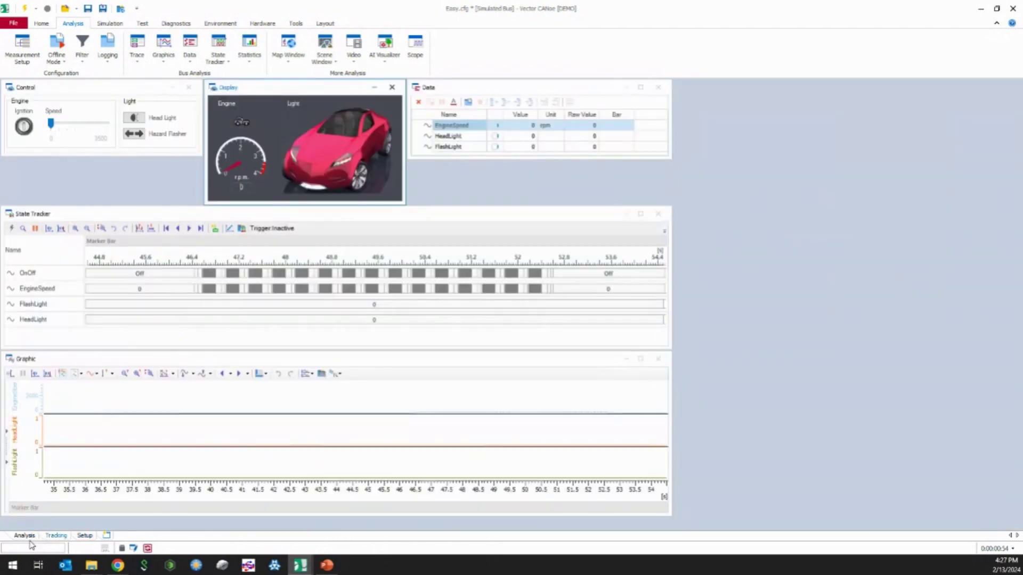
left_click(28, 537)
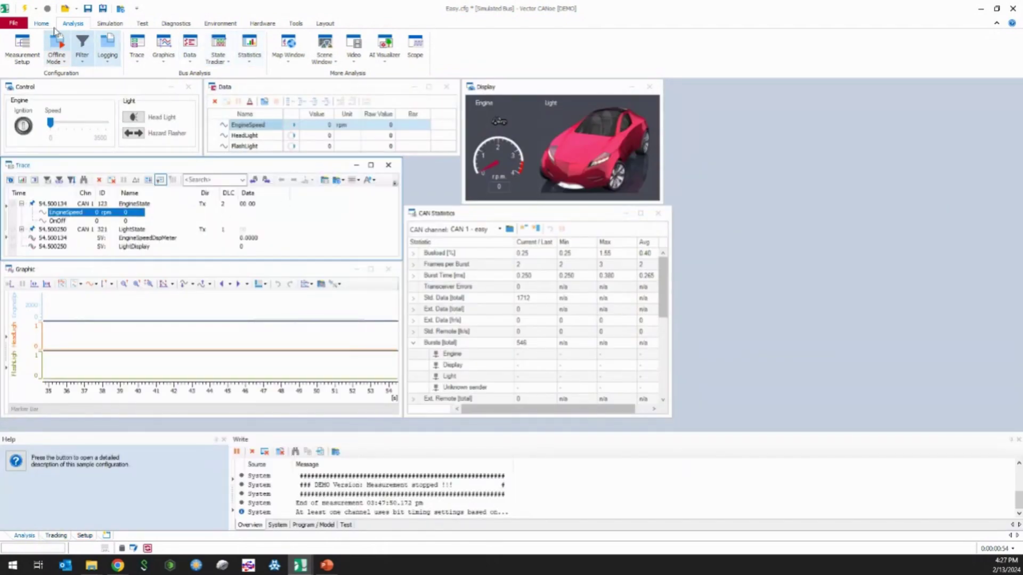
left_click(42, 24)
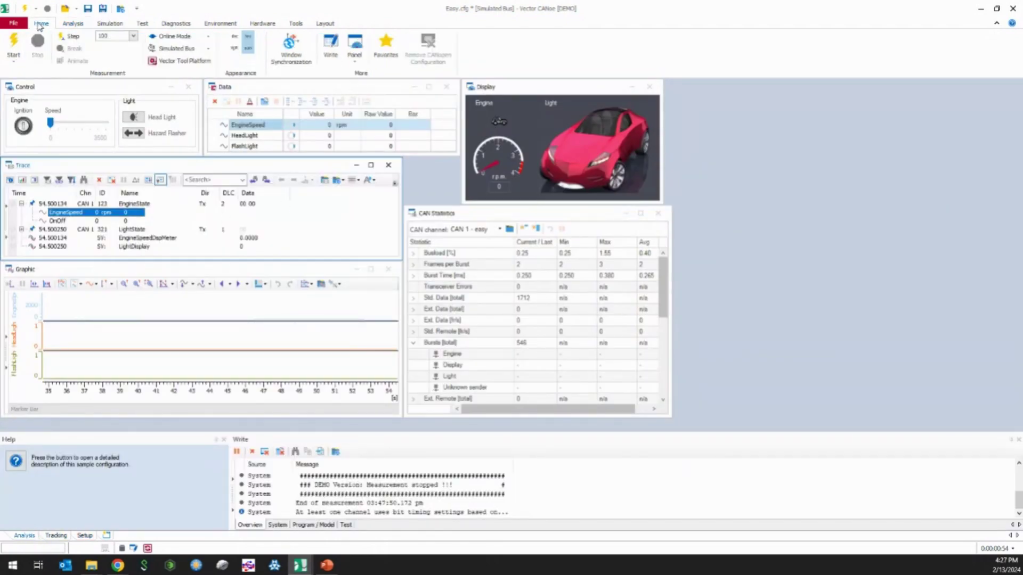
left_click(208, 48)
left_click(106, 60)
Step: Collapse the EngineState and LightState messages in the Trace window and start the measurement
left_click(21, 204)
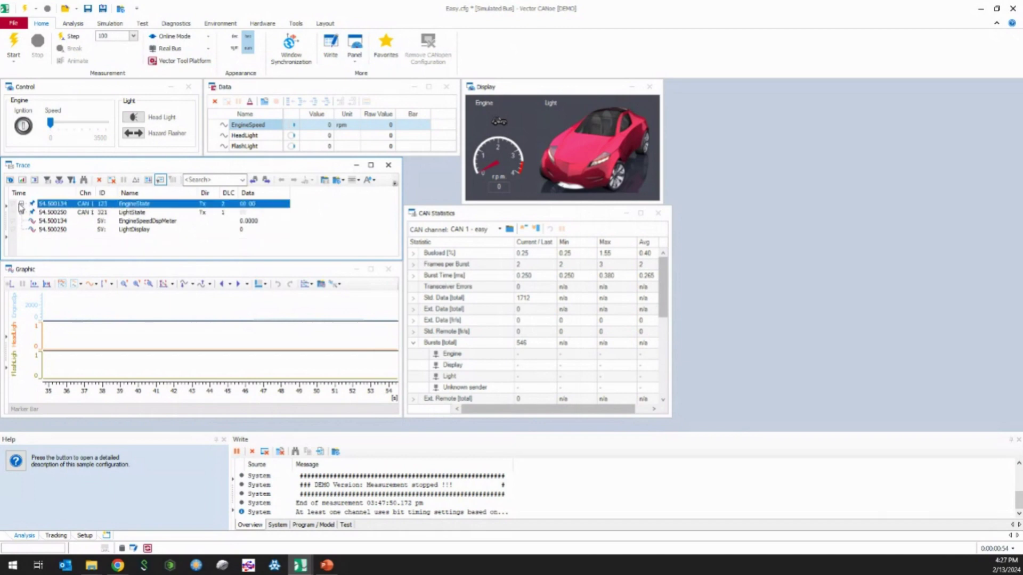
key("Down")
key("Down")
key("Down")
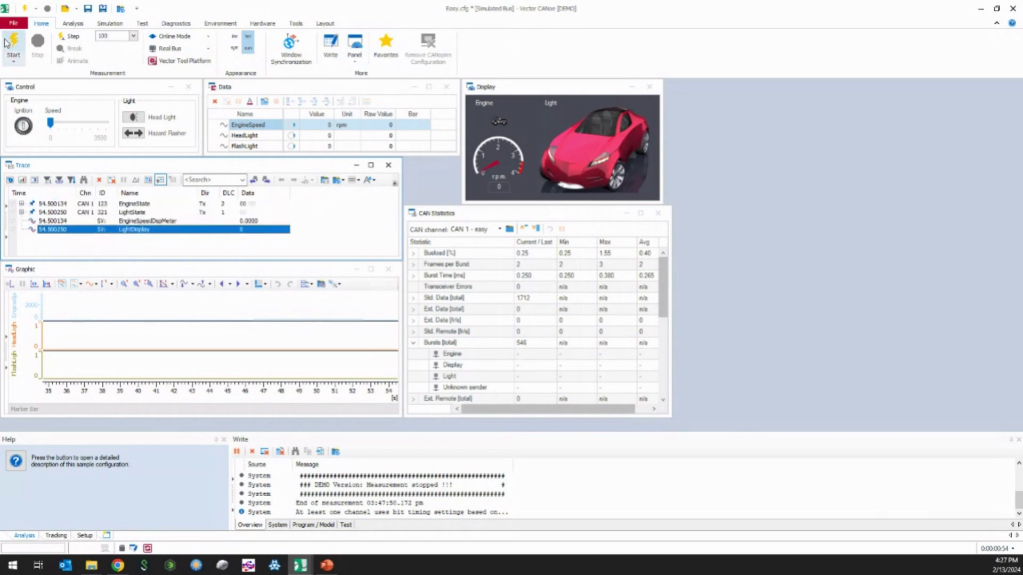
left_click(13, 45)
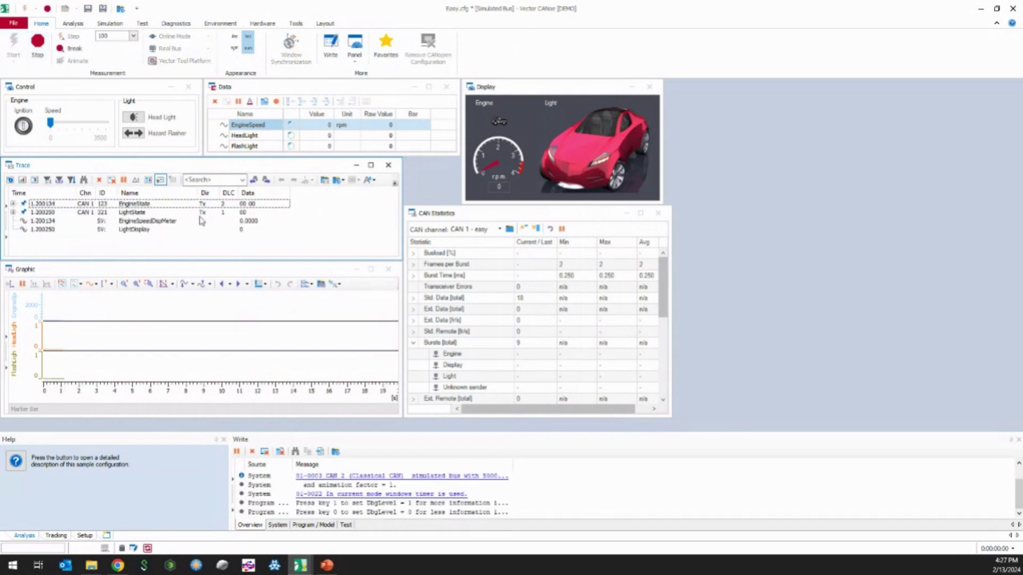
Step: Pin the EngineSpeedDspMeter system variable row in the Trace window
left_click(151, 224)
left_click(152, 230)
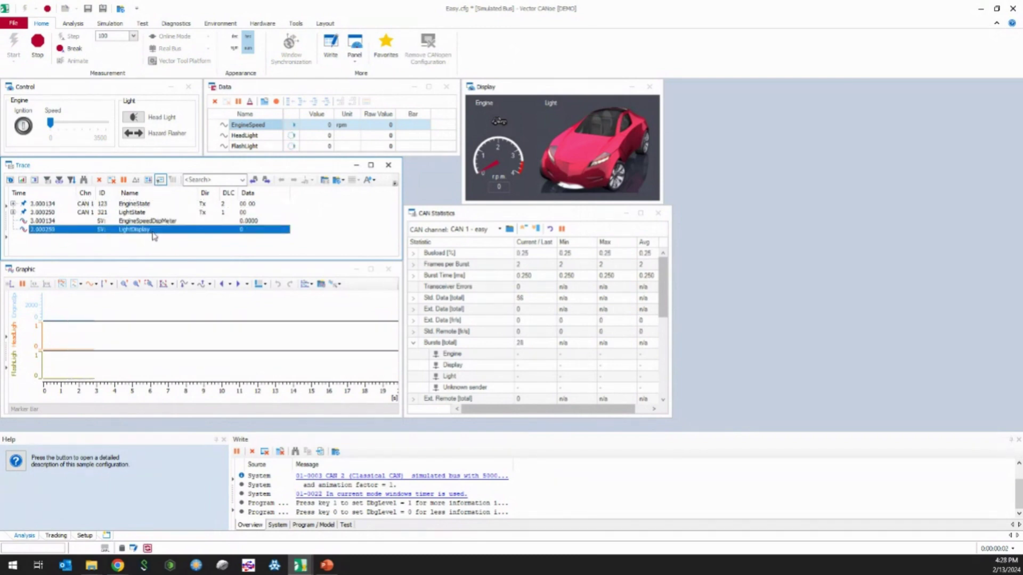
left_click(154, 222)
right_click(67, 226)
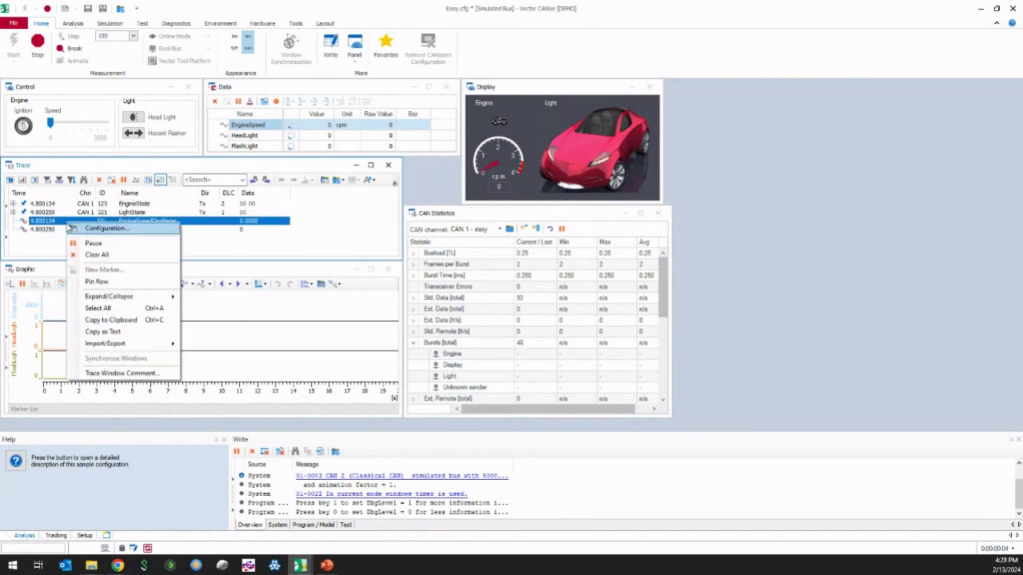
left_click(145, 282)
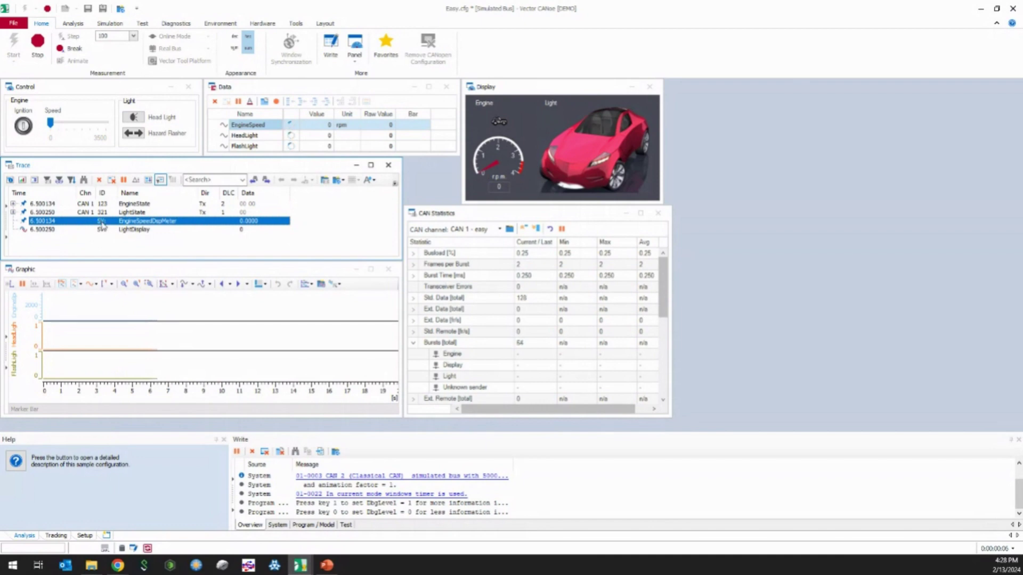
Step: Unpin the EngineSpeedDspMeter row in the Trace window
left_click(126, 230)
left_click(128, 223)
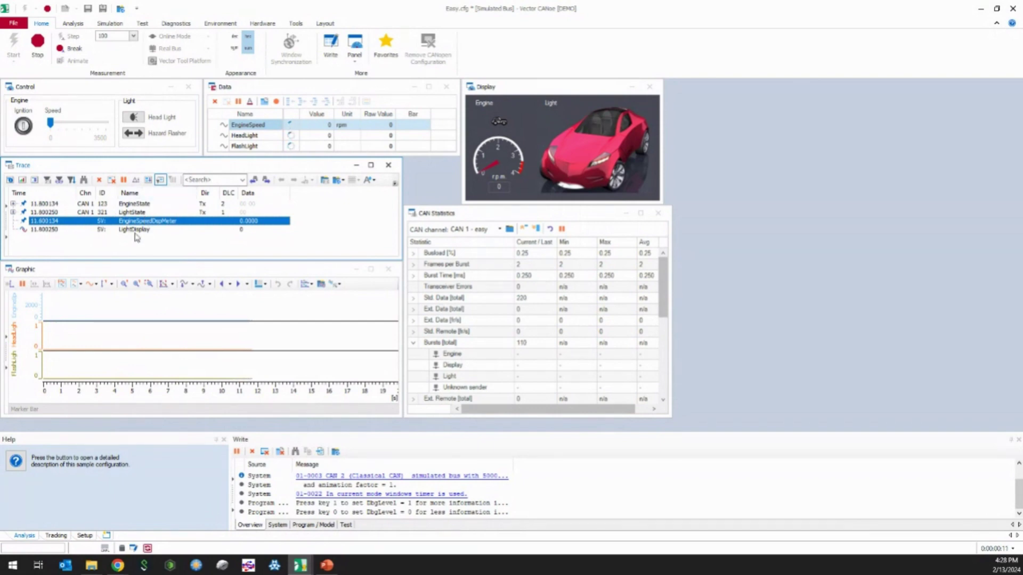
right_click(99, 225)
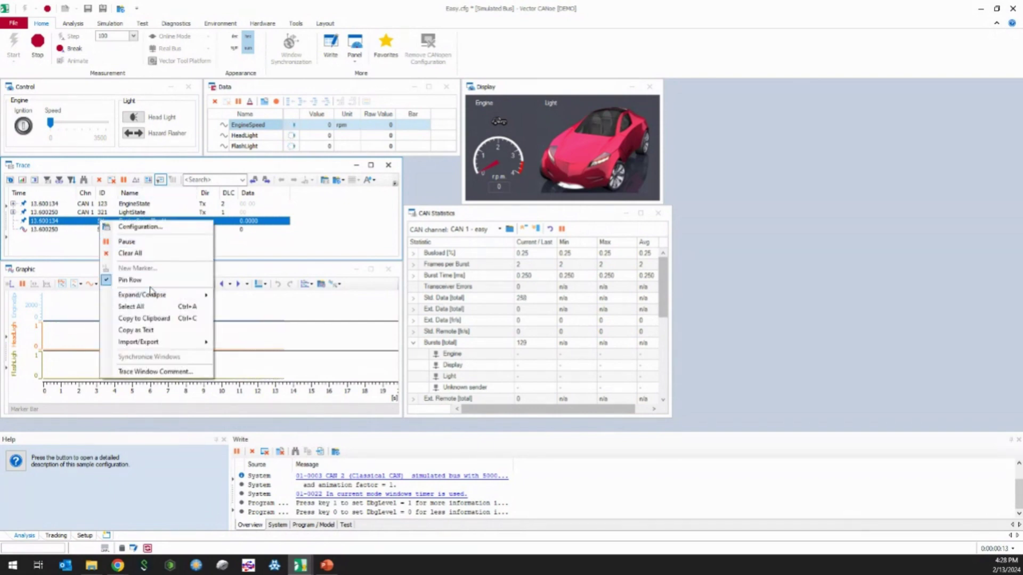
left_click(147, 283)
Step: Expand the LightState and EngineState messages in the Trace window and inspect the EngineSpeed and OnOff signals
left_click(13, 213)
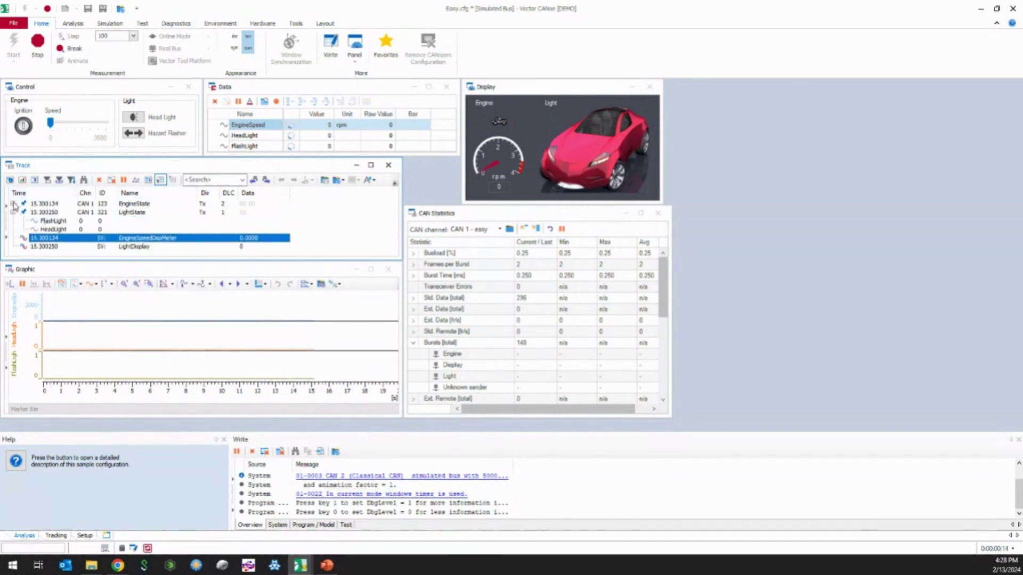
left_click(13, 204)
left_click(152, 213)
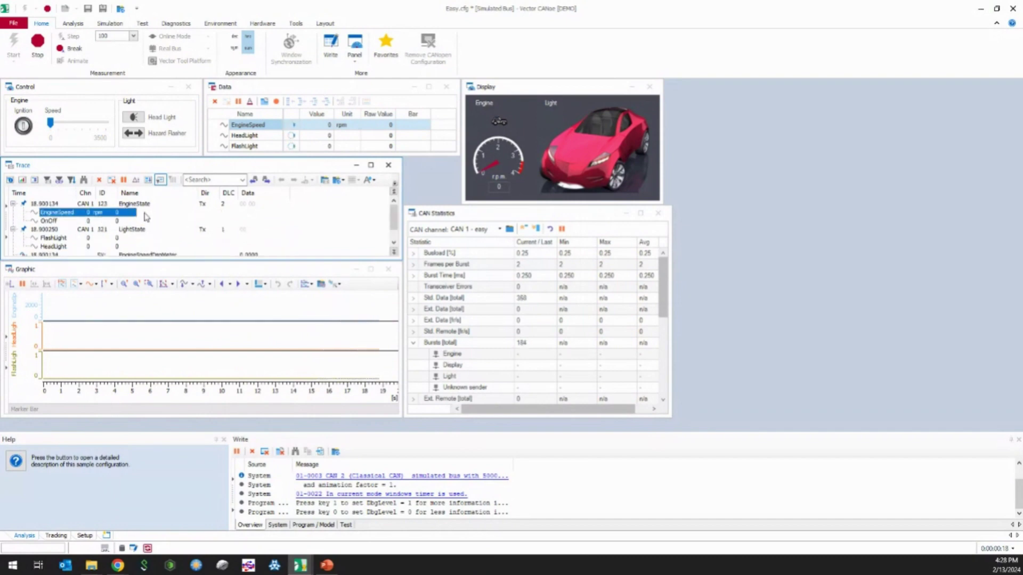
left_click(155, 206)
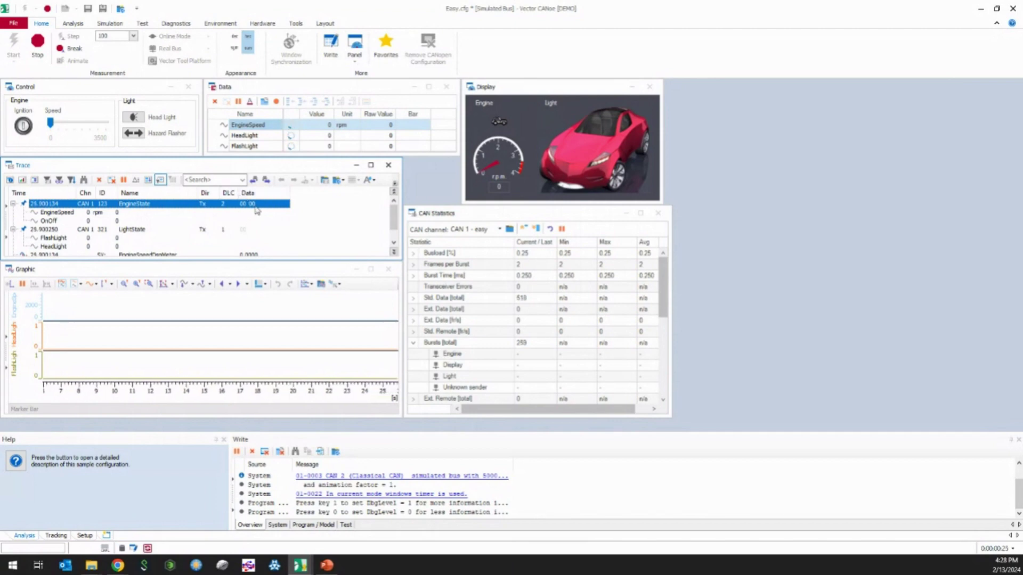
left_click(114, 221)
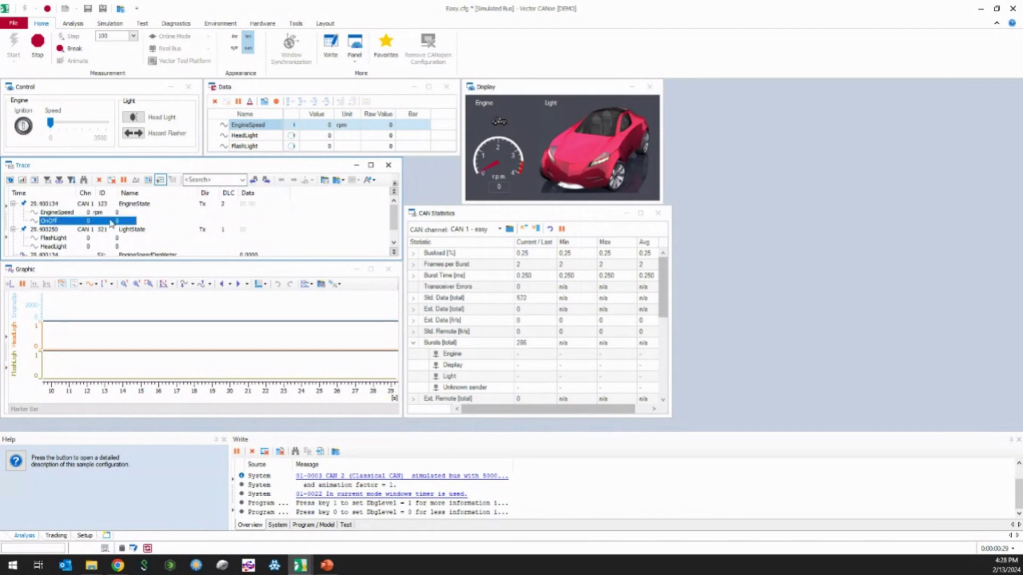
left_click(86, 214)
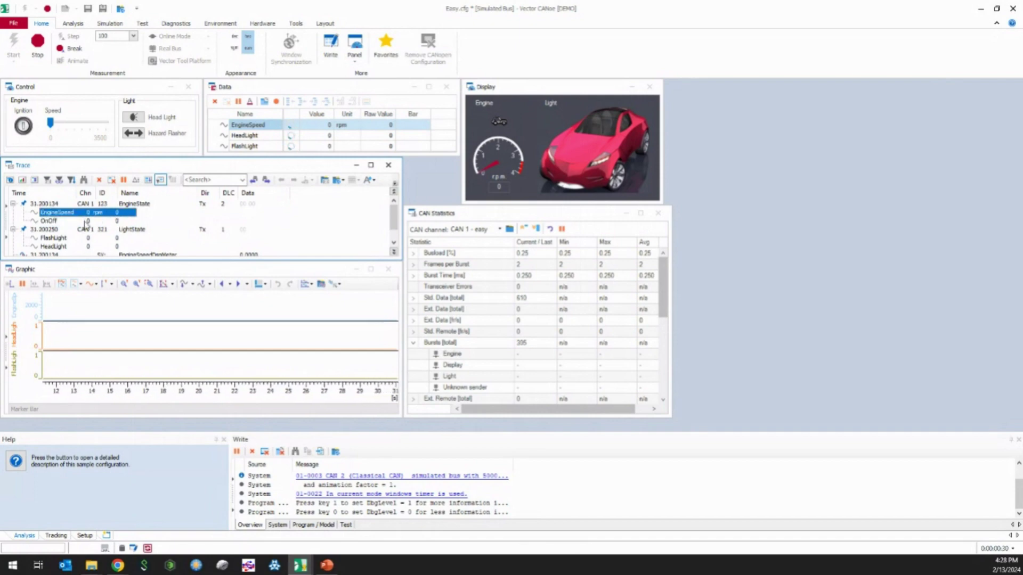
left_click(85, 221)
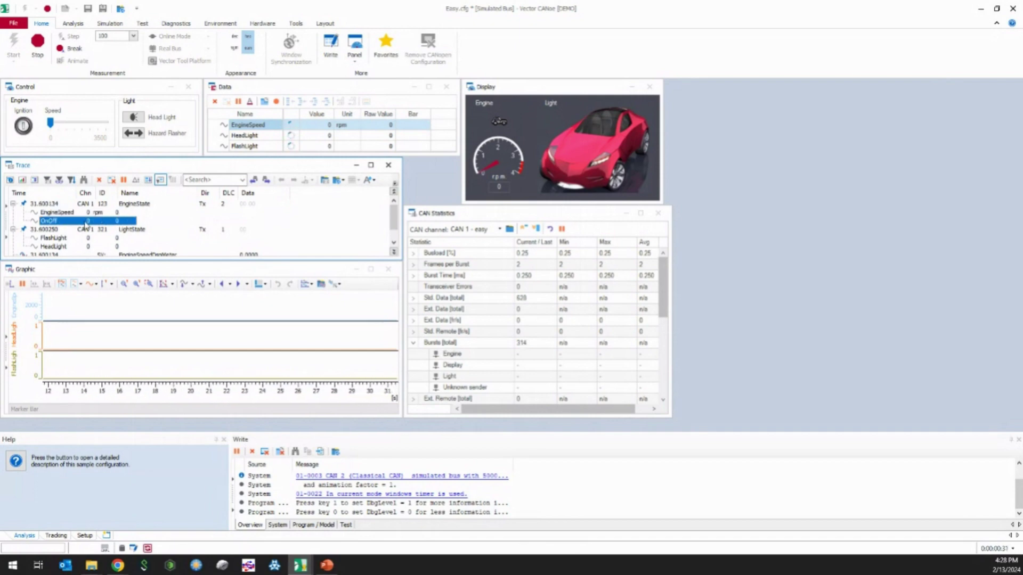
Step: Turn on the engine ignition in the Control panel and check the OnOff signal in the Trace window
left_click(23, 126)
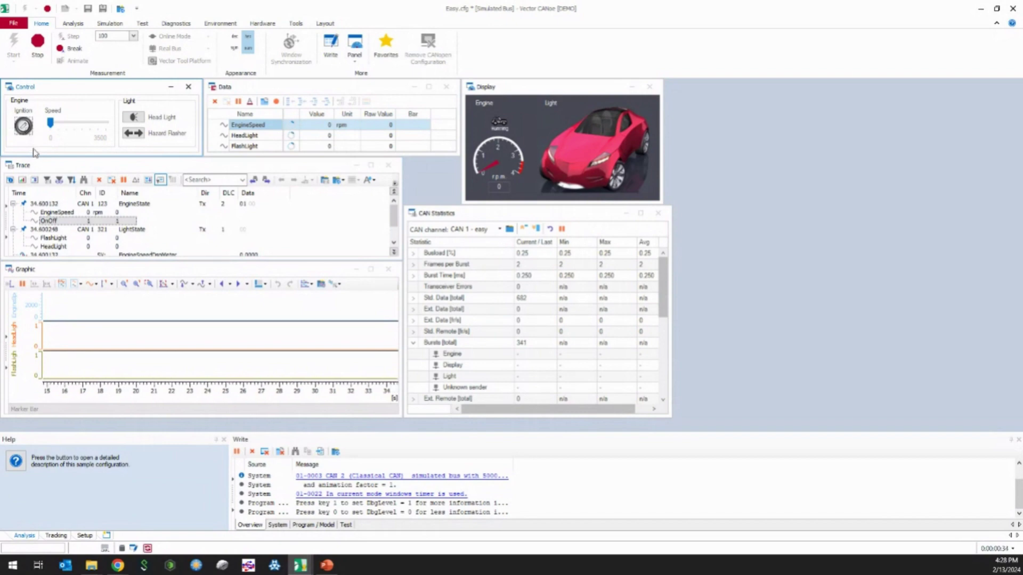
left_click(115, 220)
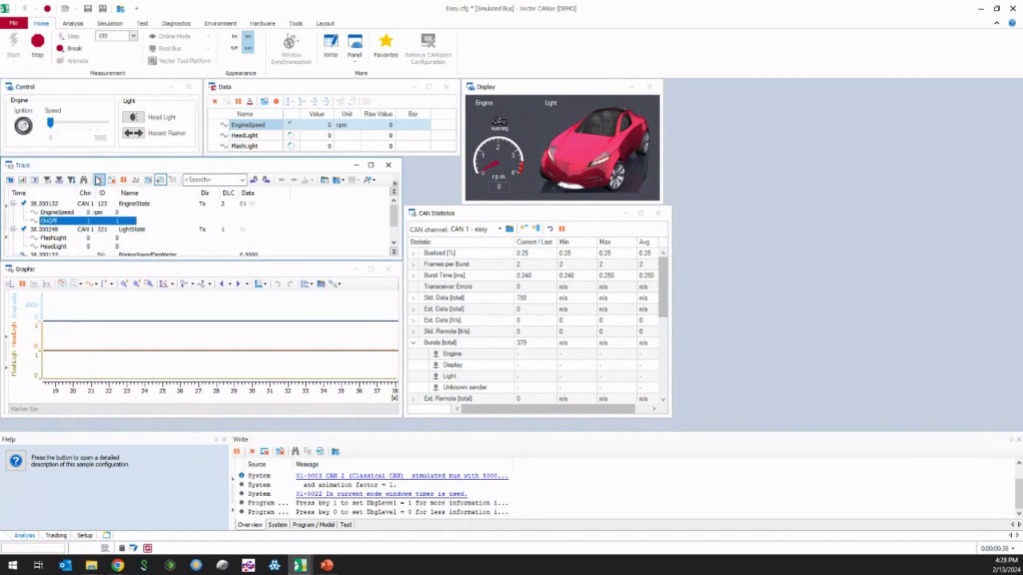
left_click(38, 89)
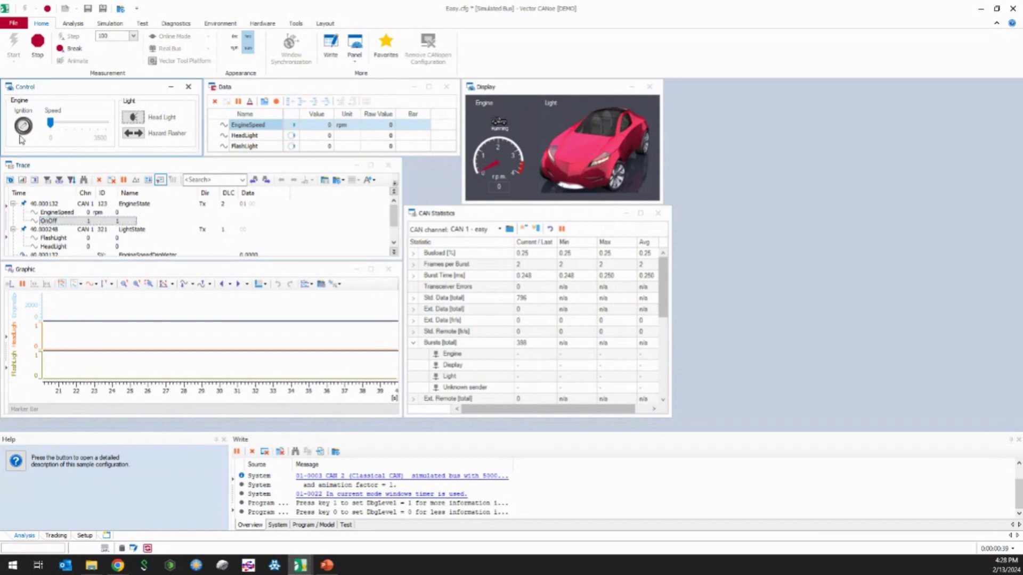
left_click(112, 228)
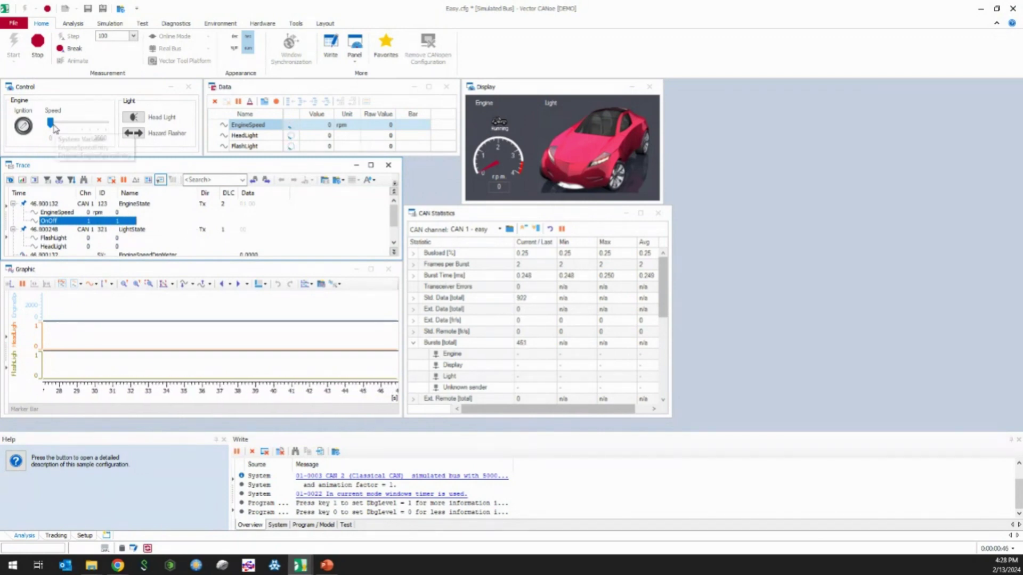
Step: Set the engine speed to 2150 rpm and switch on the head light and hazard flasher in the Control panel
mouse_move(51, 124)
left_mouse_down()
mouse_move(100, 131)
mouse_move(85, 131)
left_mouse_up()
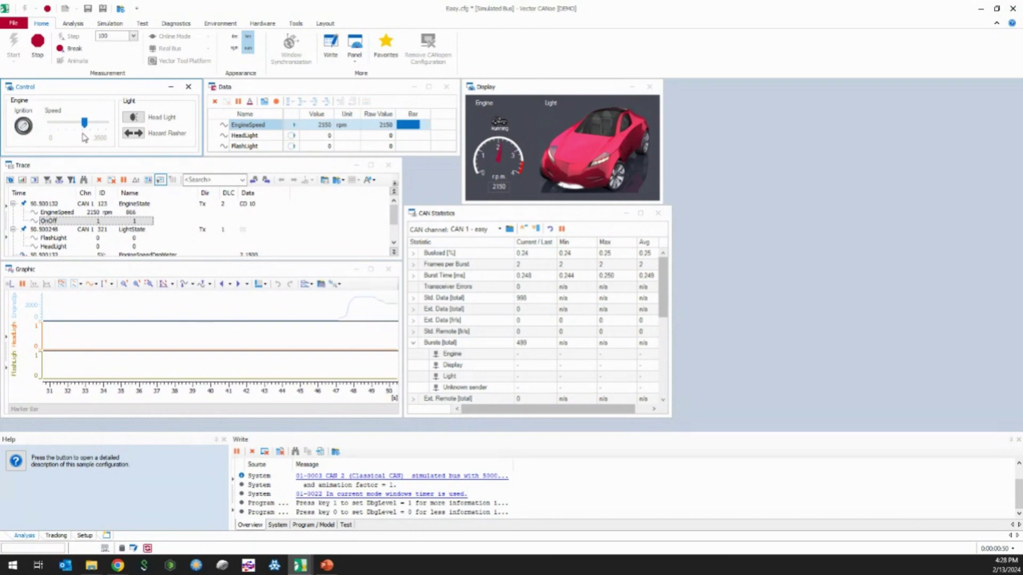
left_click(133, 117)
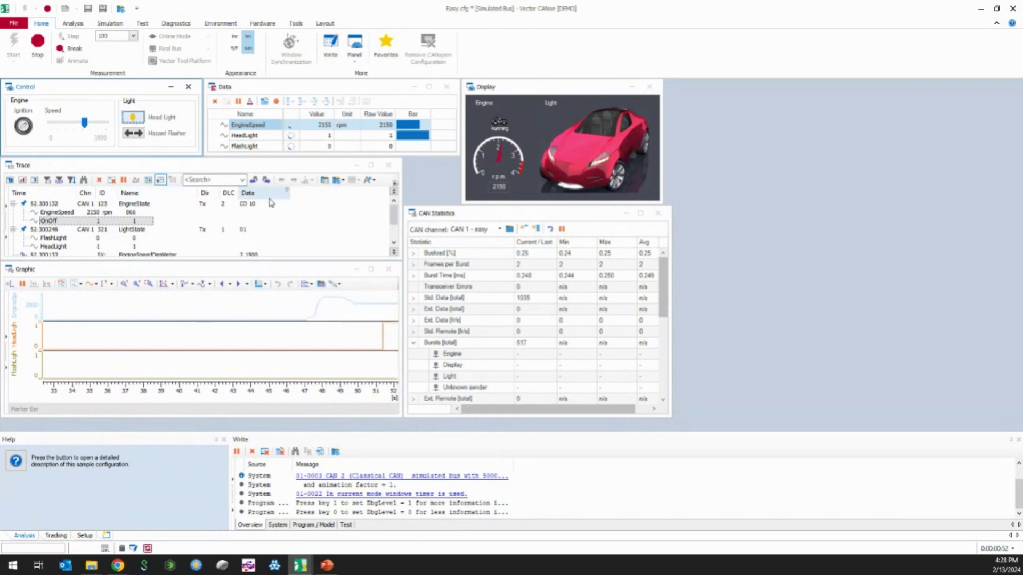
left_click(141, 135)
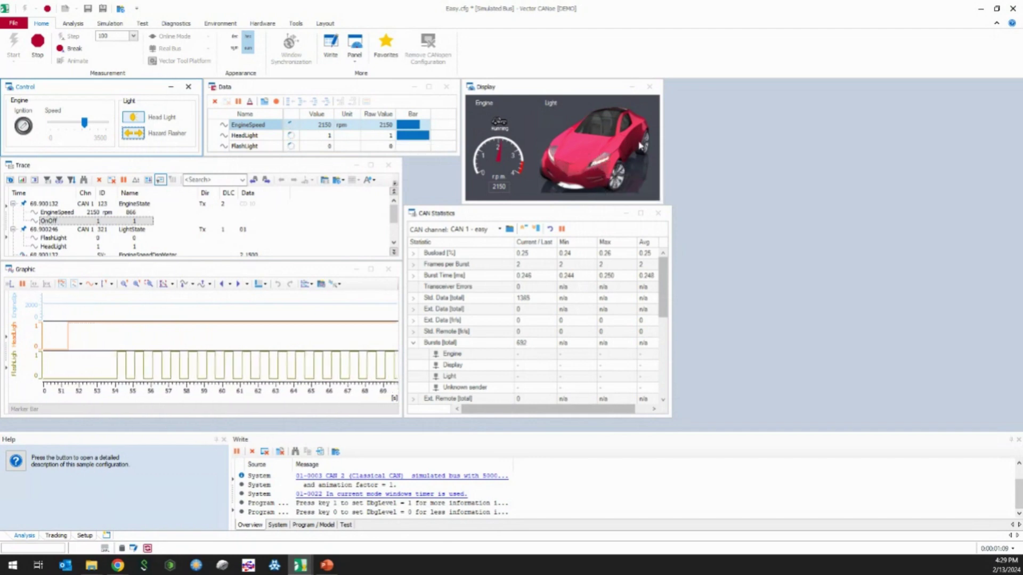
Step: Examine the LightState message's FlashLight and HeadLight signals and the EngineState message's EngineSpeed signal in the Trace window
left_click(201, 252)
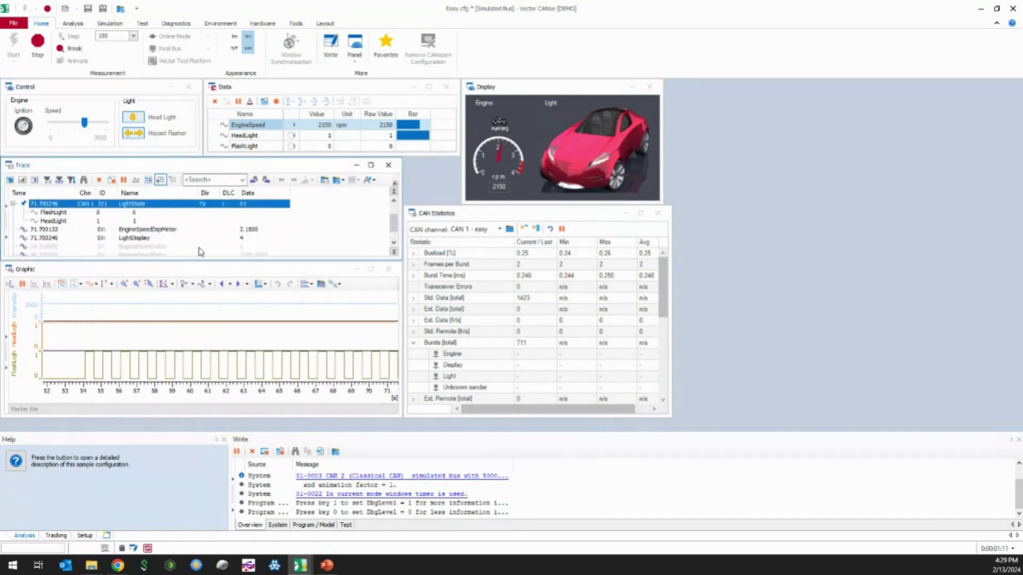
left_click(150, 220)
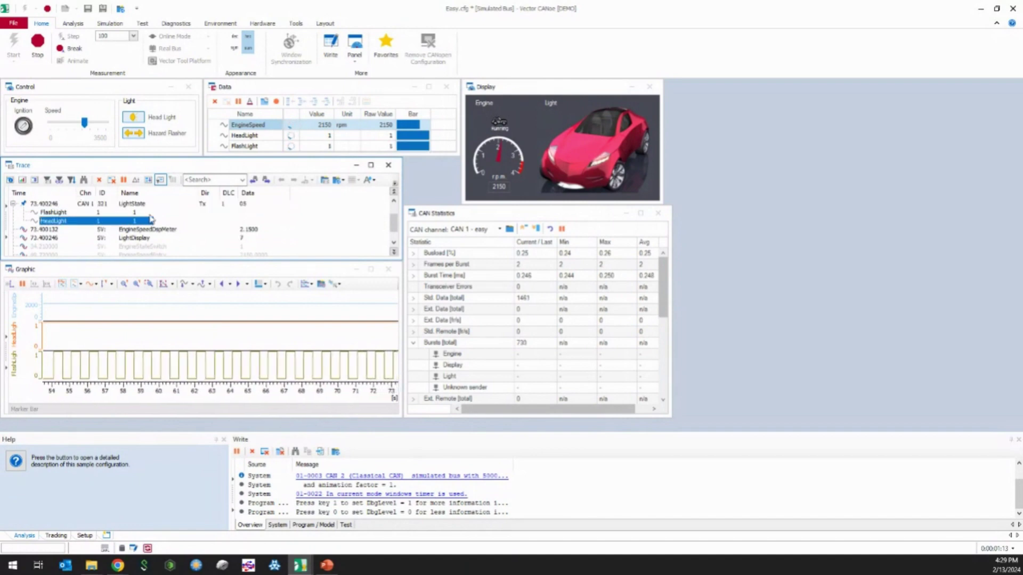
left_click(155, 214)
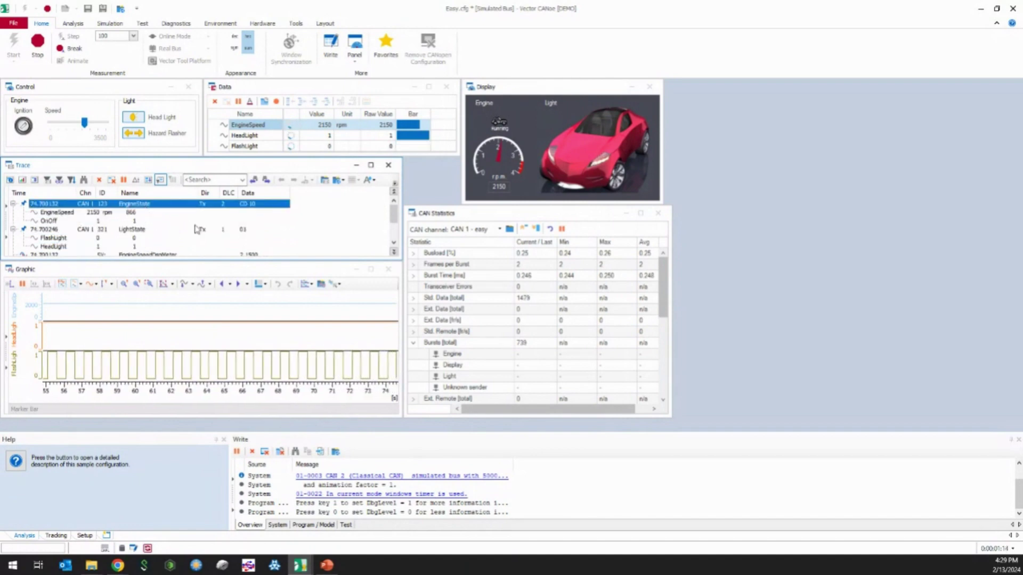
left_click(142, 213)
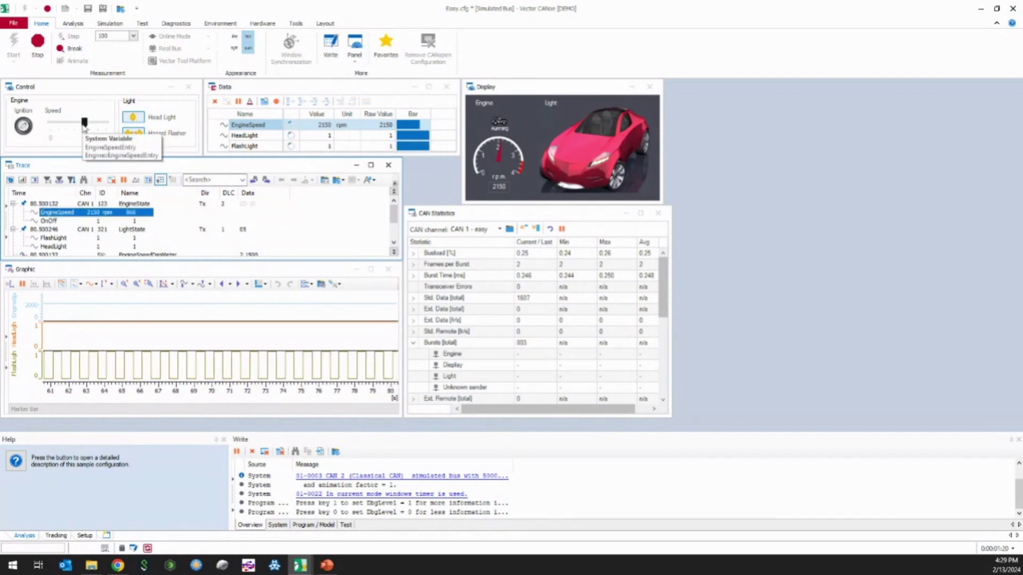
Step: Set the engine speed to 1650 rpm in the Control panel and check the EngineSpeed signal in the Trace window
mouse_move(84, 123)
left_mouse_down()
mouse_move(69, 129)
mouse_move(77, 129)
left_mouse_up()
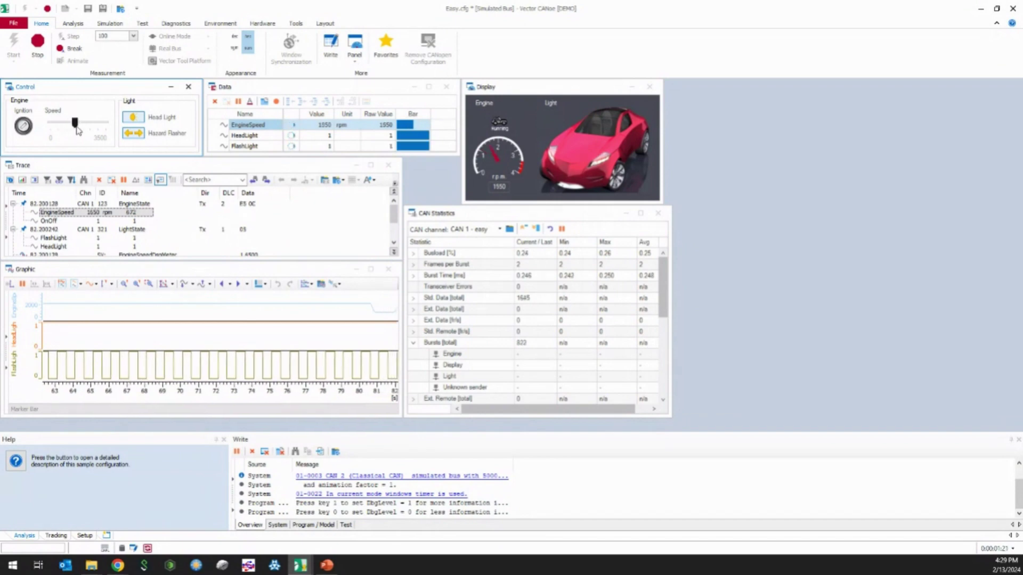
left_click(118, 217)
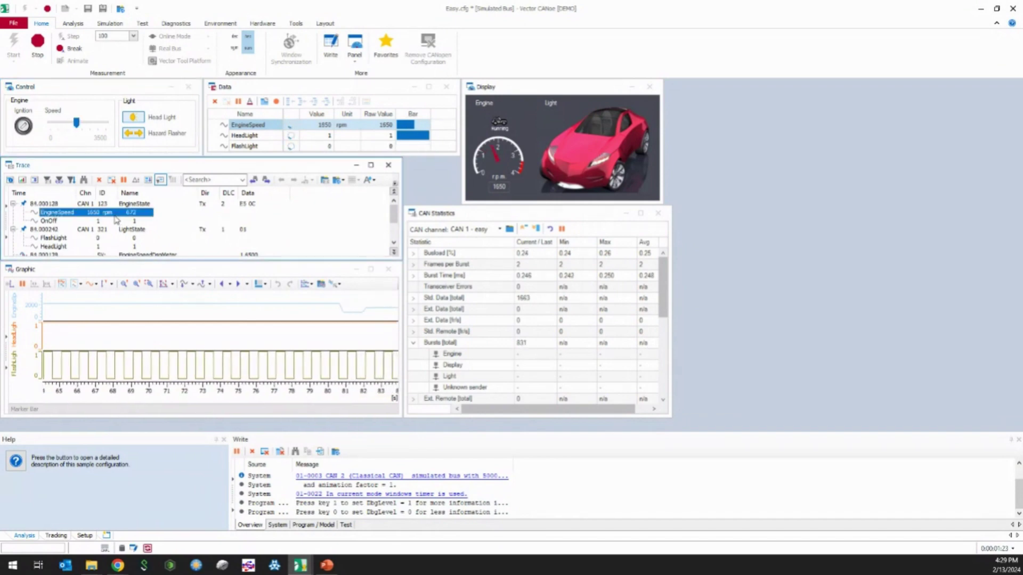
Step: Make the Graphic window slightly taller and switch off the hazard flasher in the Control panel
left_click(40, 345)
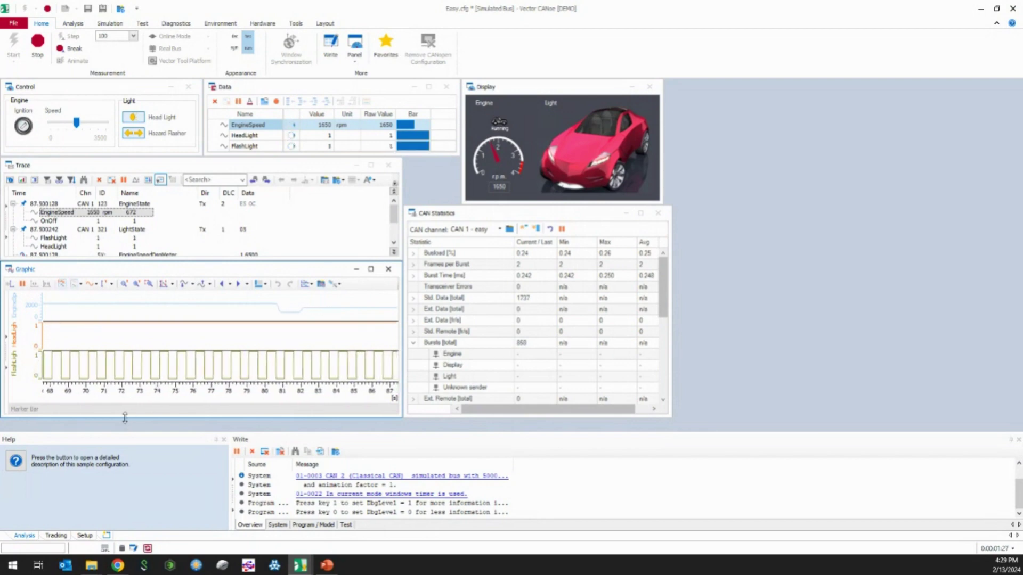
left_click_drag(125, 415, 127, 429)
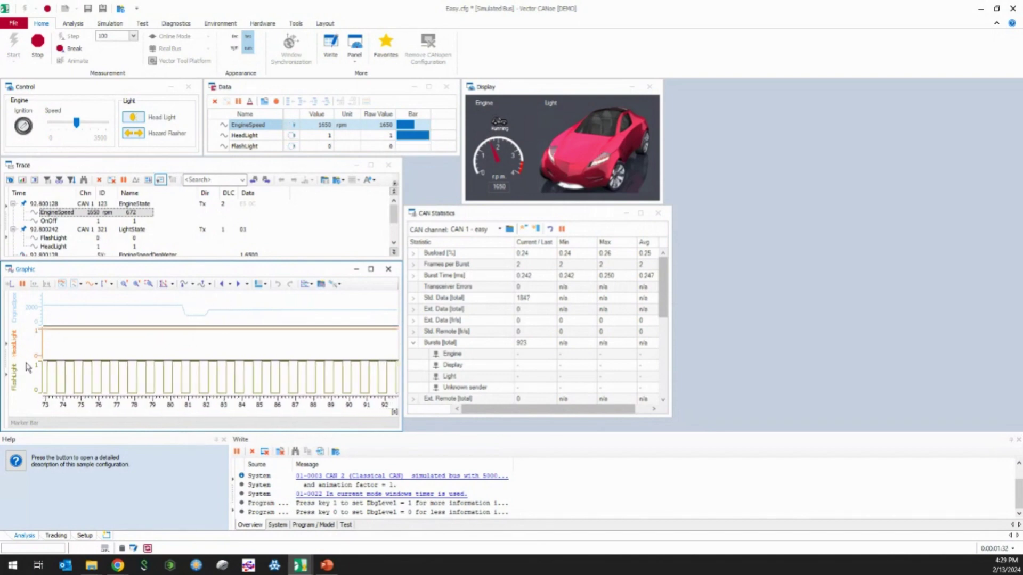
left_click(80, 216)
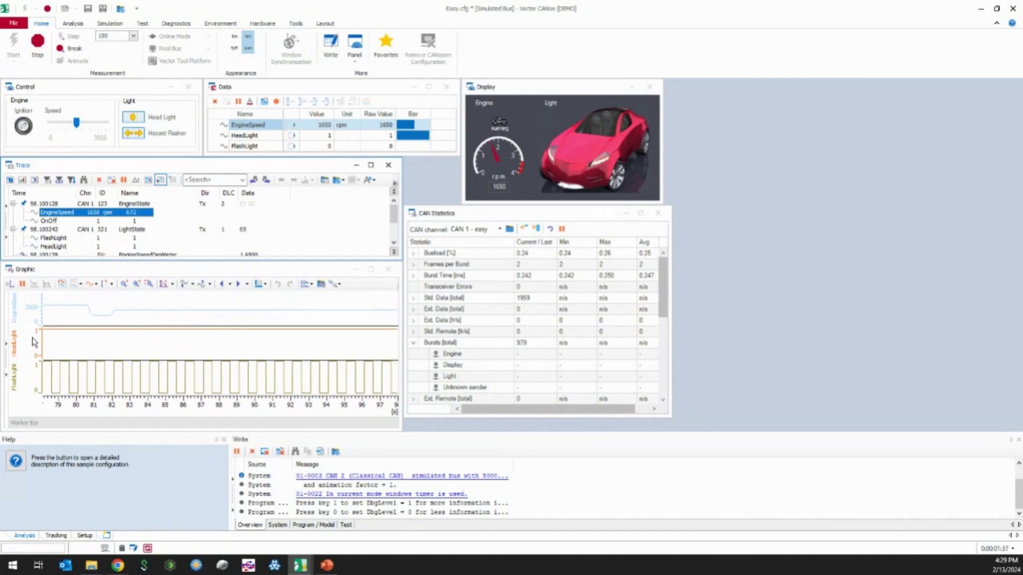
left_click(141, 136)
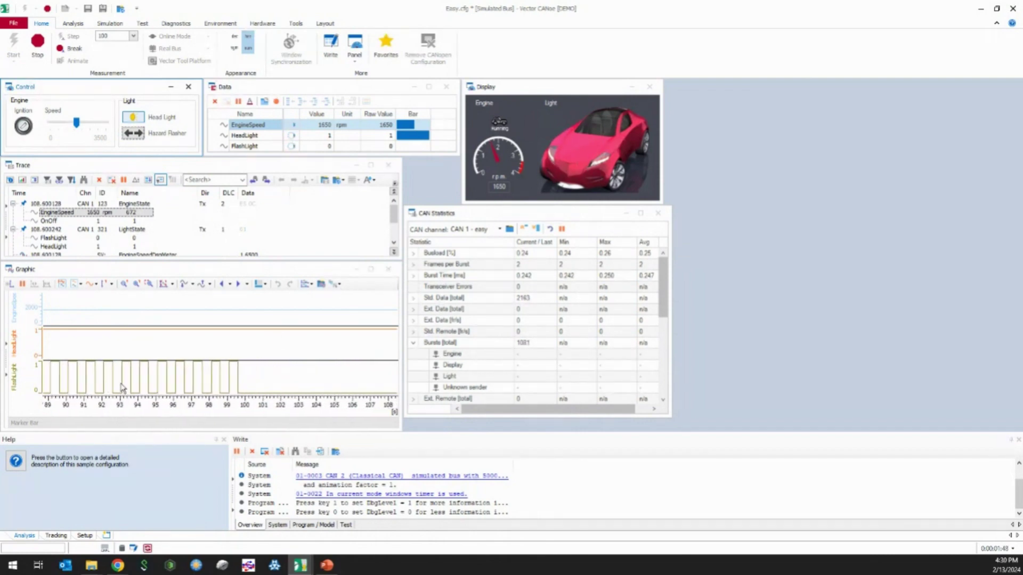
Step: Pause the Graphic window's update and go back to the recorded range of about 36 to 55 s
left_click(22, 283)
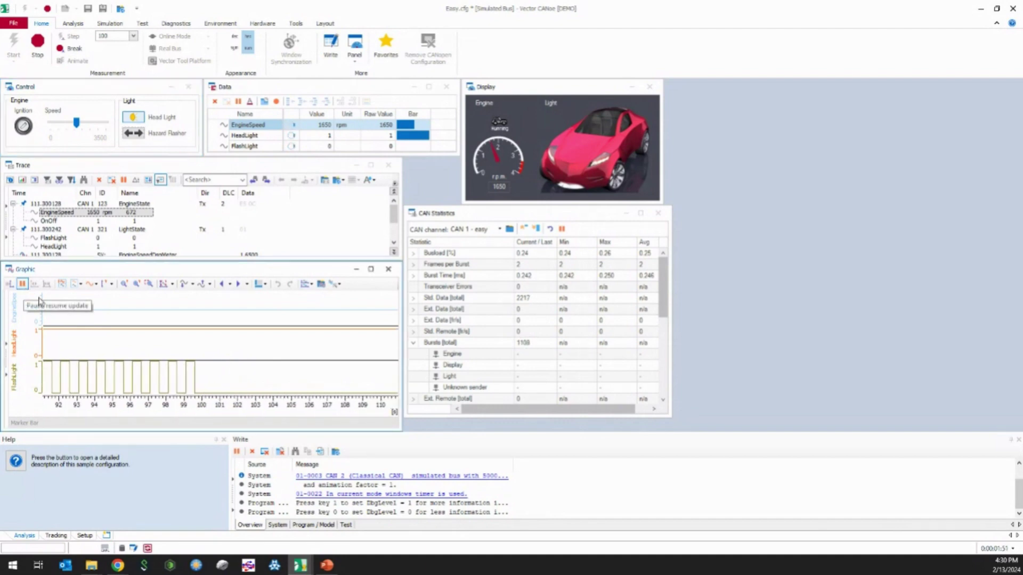
left_click(221, 284)
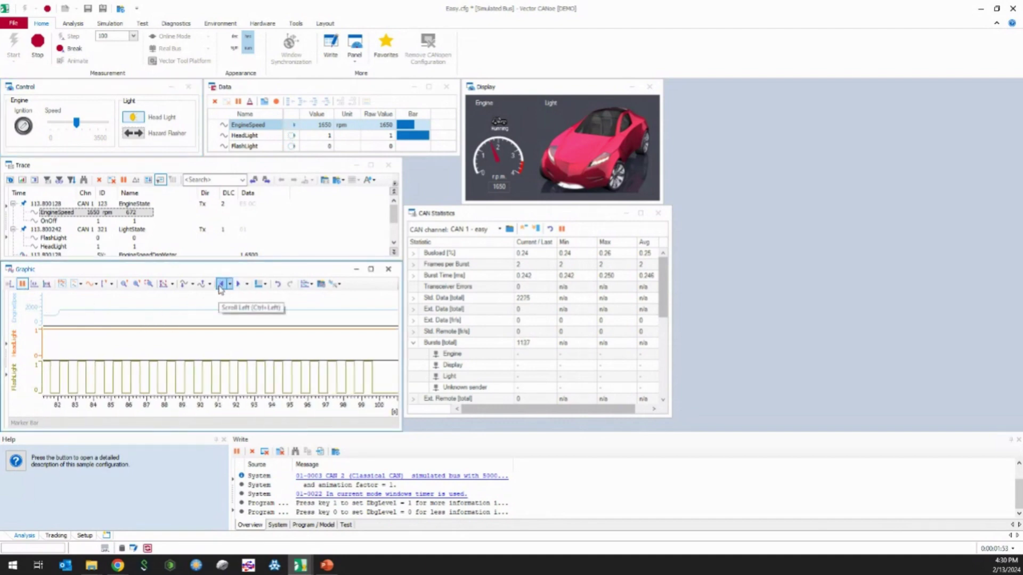
left_click_drag(221, 284, 221, 285)
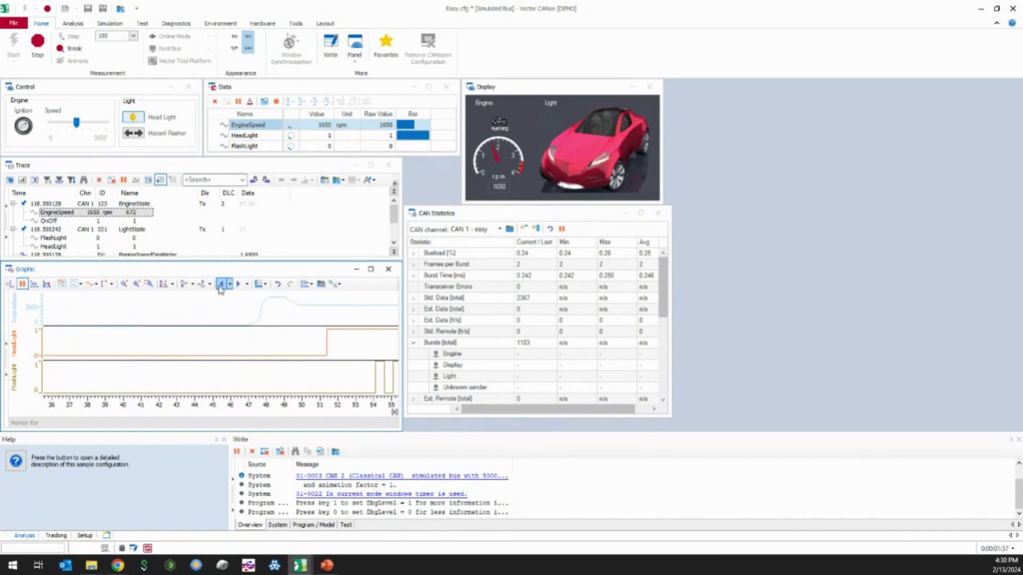
Step: Place the measurement cursor on the first FlashLight rising edge in the maximized Graphic window with its signal list expanded
left_click(38, 286)
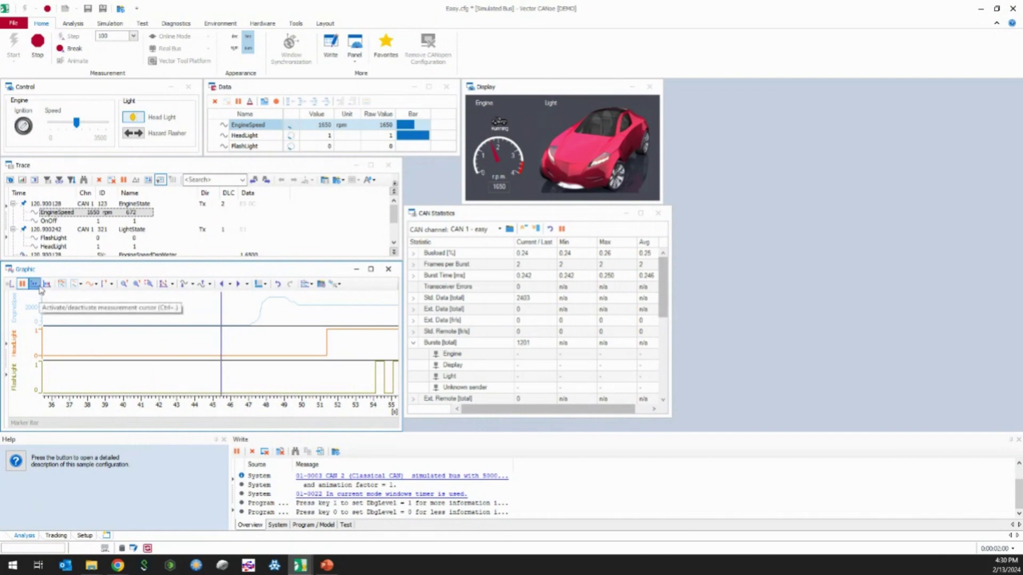
left_click_drag(222, 307, 350, 385)
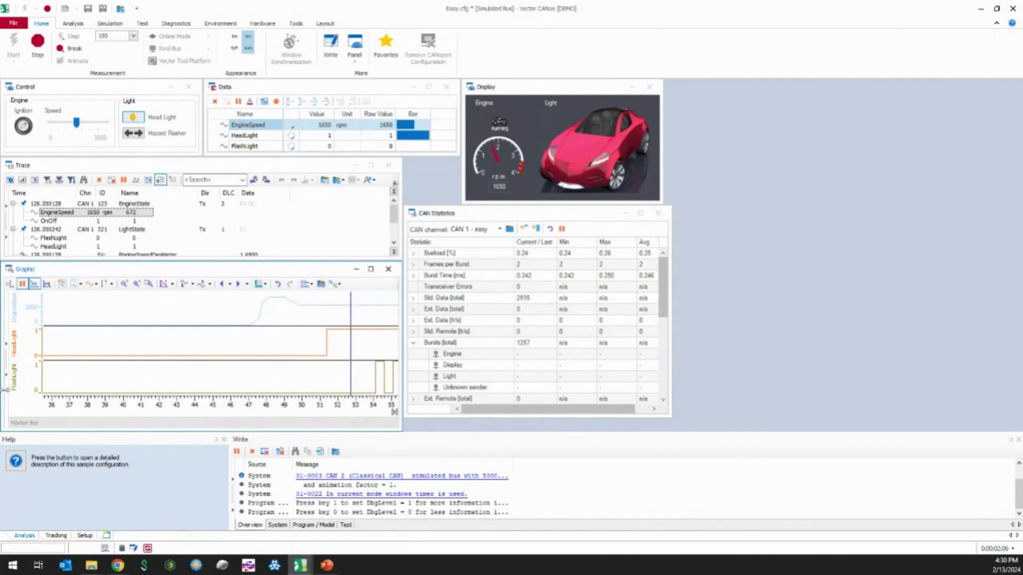
left_click(371, 269)
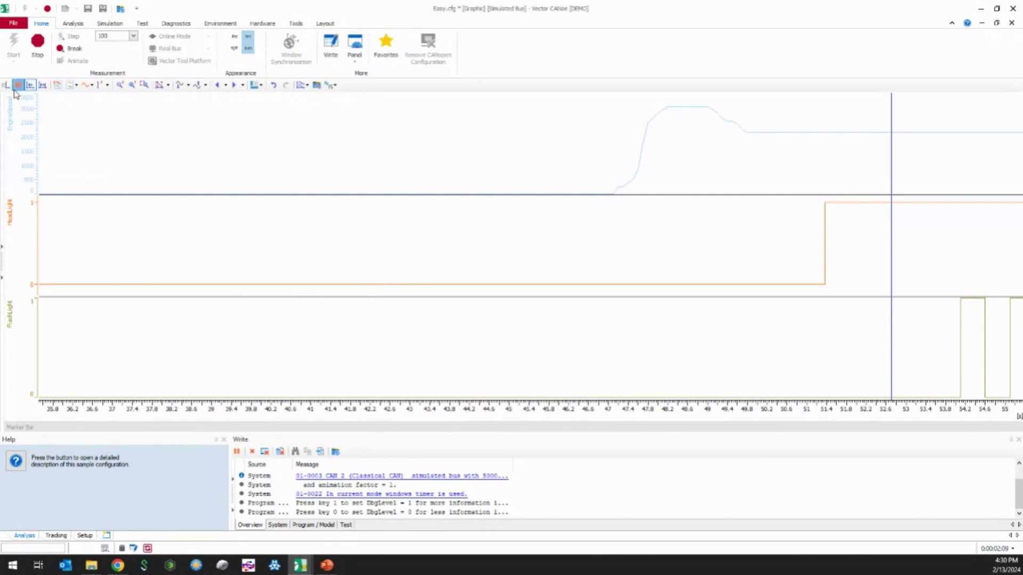
left_click(2, 247)
left_click(66, 131)
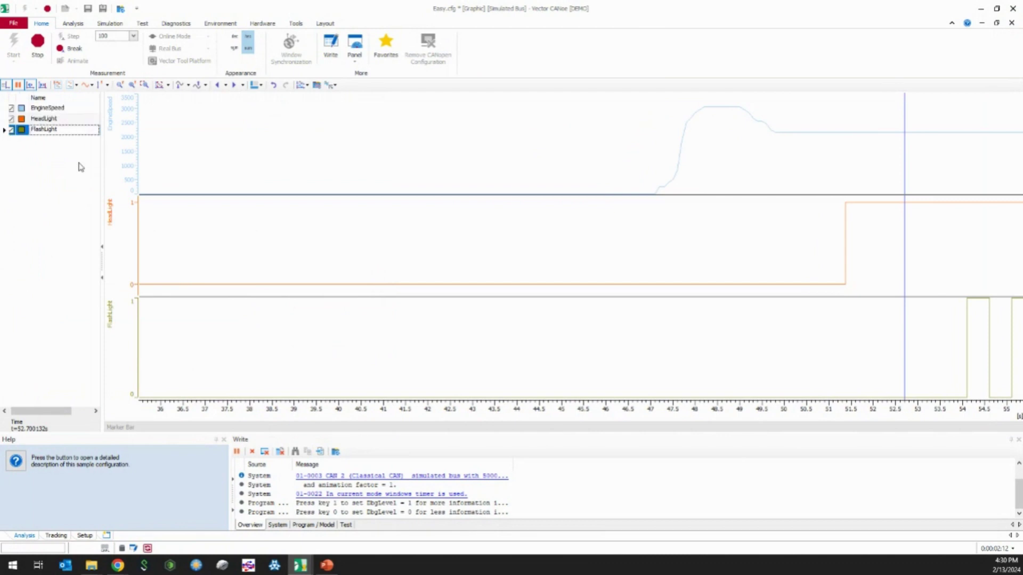
left_click_drag(904, 205, 959, 220)
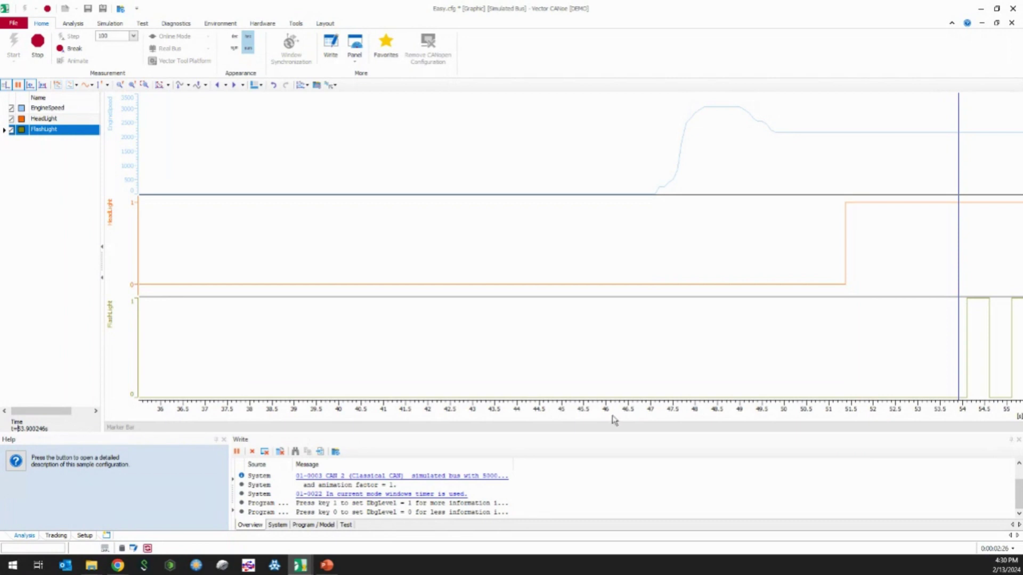
left_click_drag(958, 230, 967, 230)
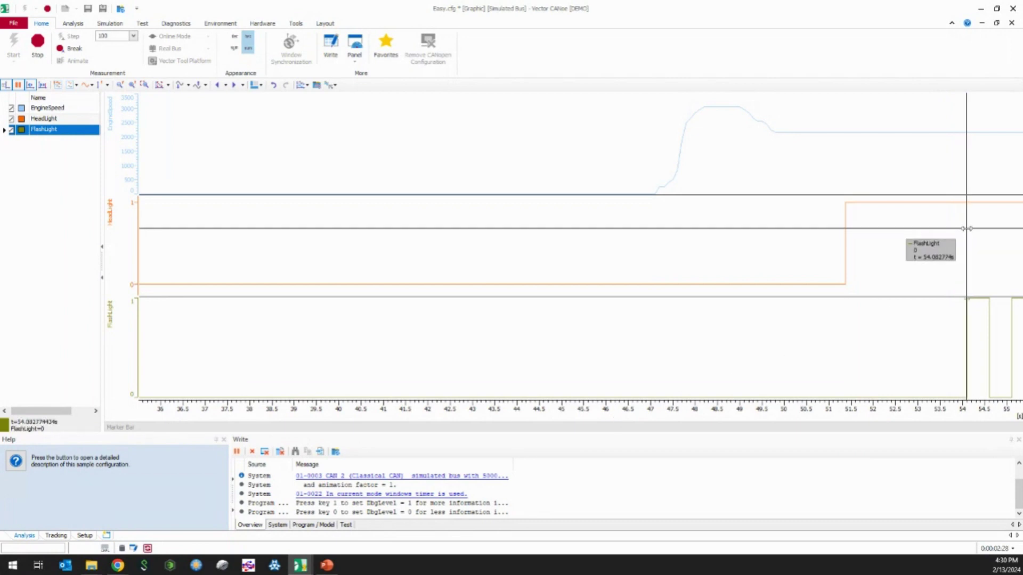
Step: Measure the duration of the first FlashLight pulse and of the gap following it with the difference cursor
left_click(42, 84)
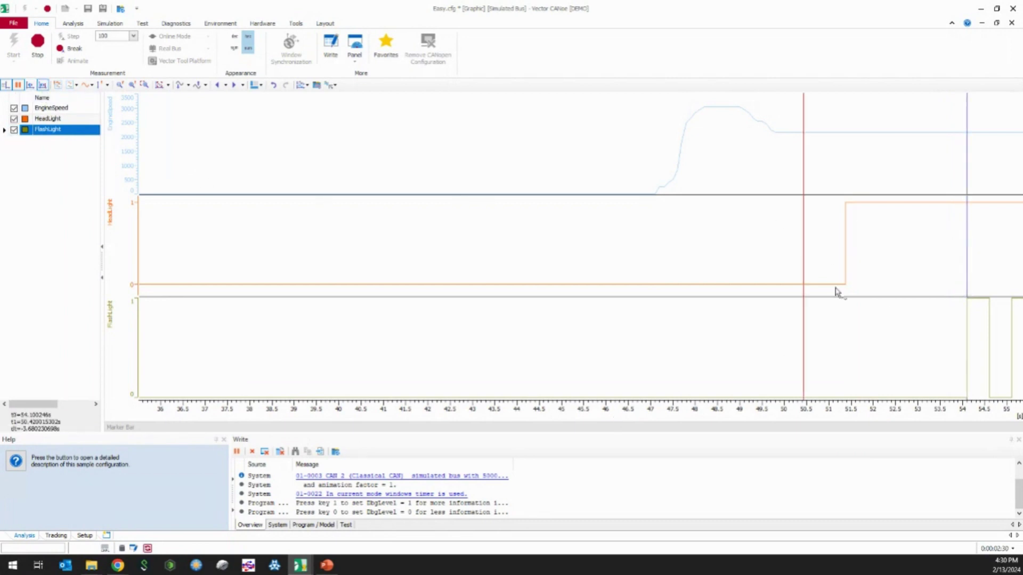
left_click_drag(803, 283, 989, 288)
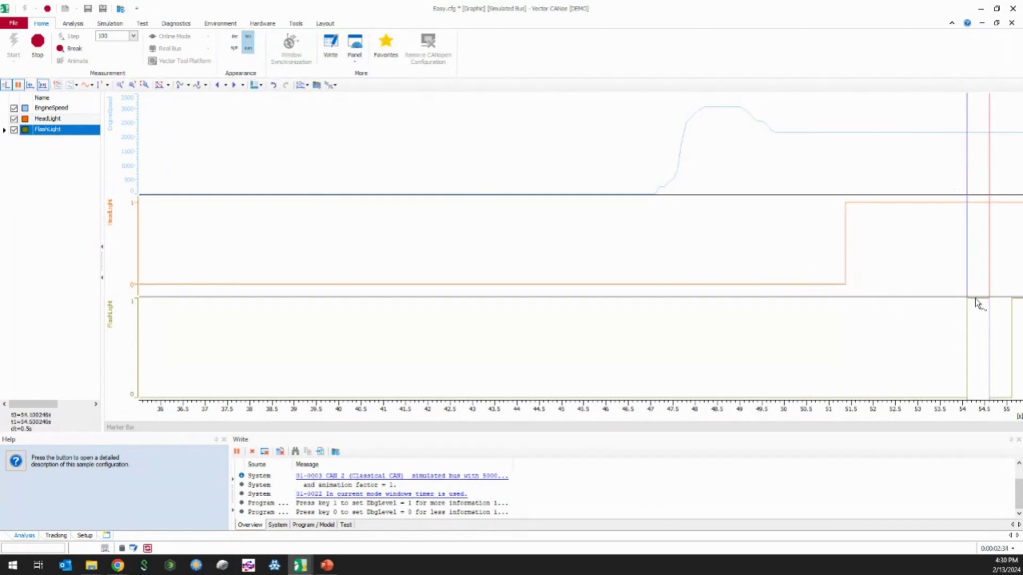
left_click(131, 340)
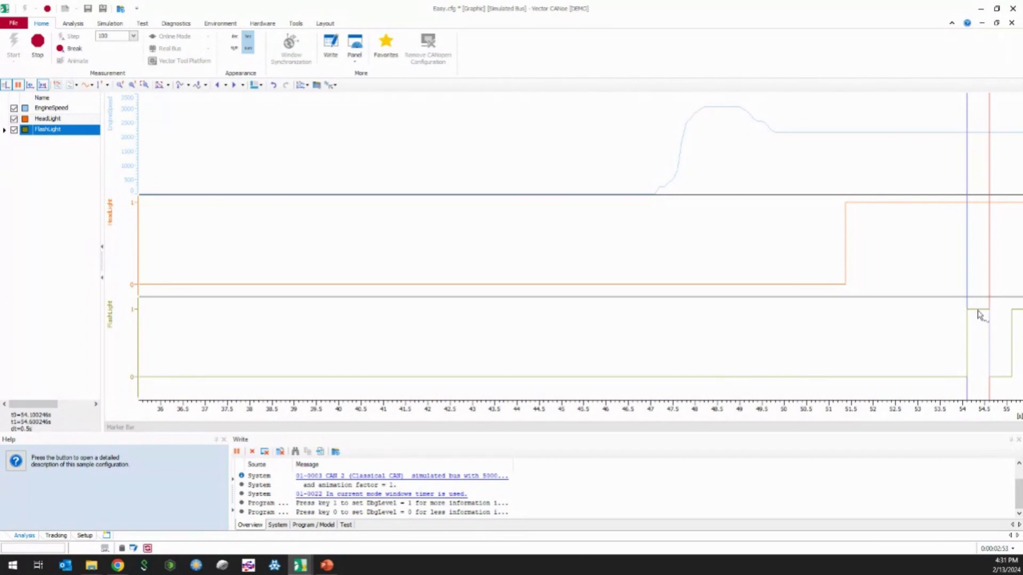
left_click(235, 85)
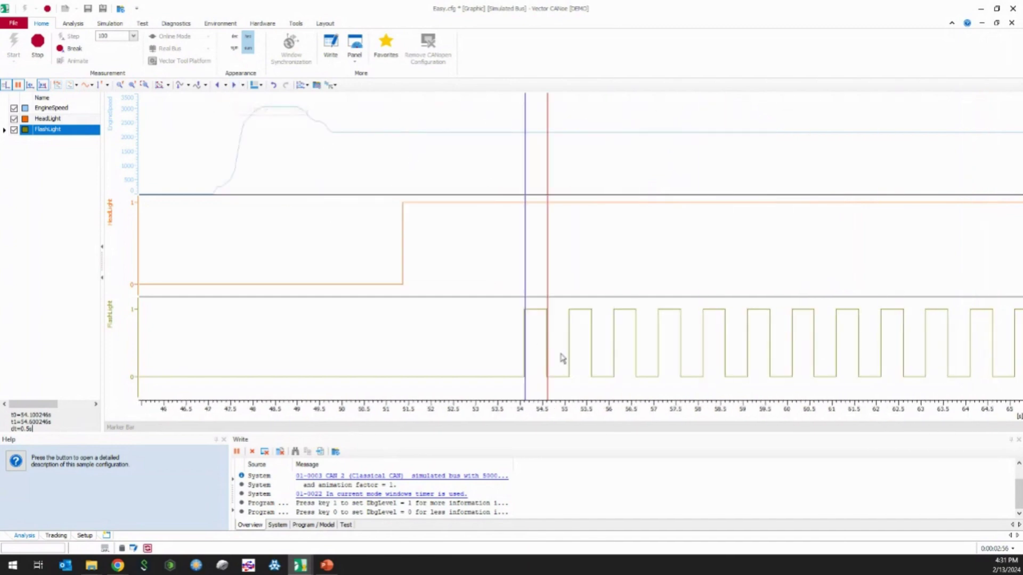
left_click_drag(526, 277, 570, 274)
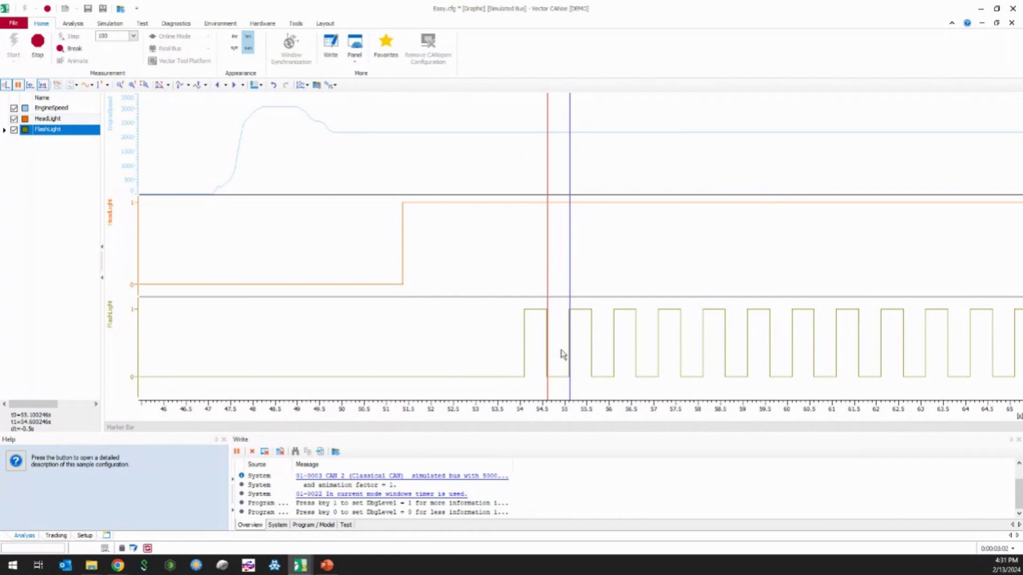
Step: Measure the time the EngineSpeed signal takes to rise from zero to its peak, and restore the Graphic window's size
left_click_drag(547, 251, 213, 212)
left_click_drag(568, 176, 262, 153)
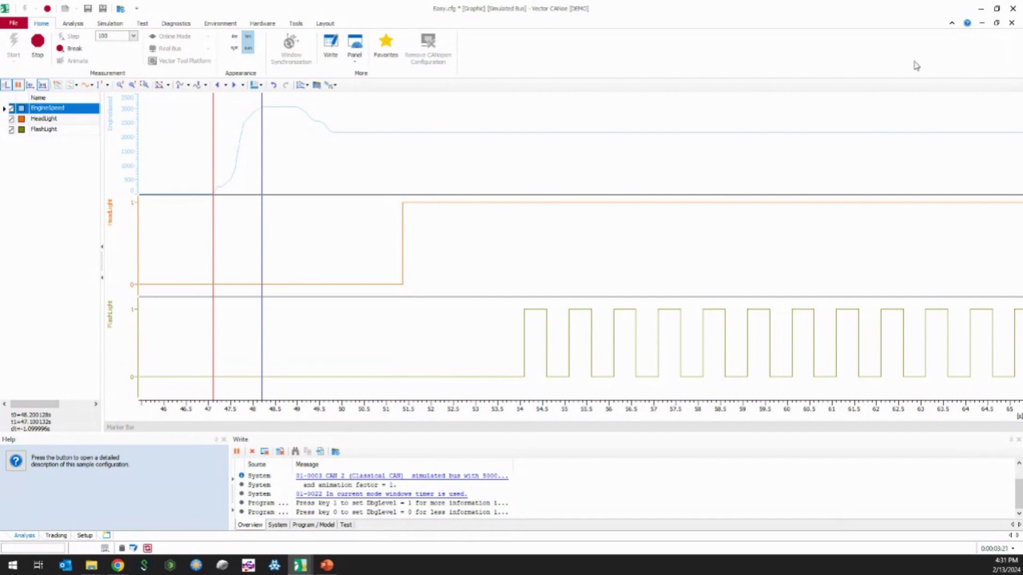
left_click(996, 23)
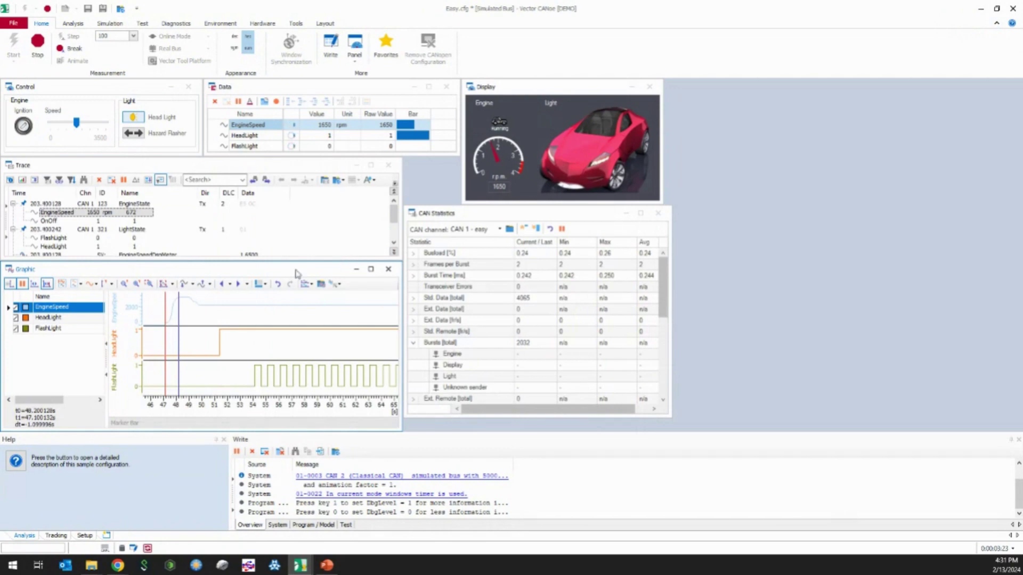
Step: Maximize the Trace window and inspect the HeadLight and OnOff signals and the LightDisplay and EngineSpeedEntry system variables
left_click(290, 169)
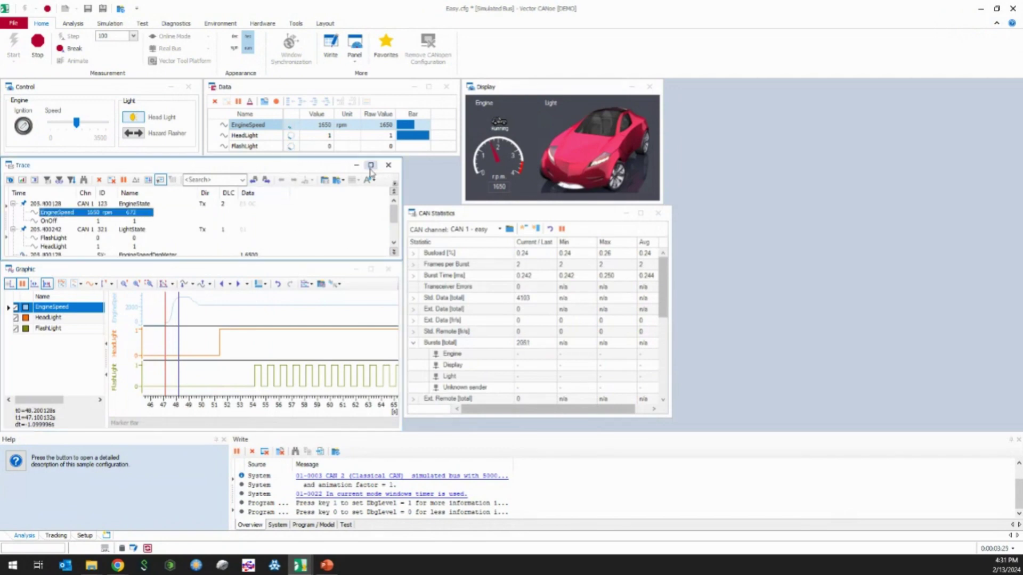
left_click(371, 166)
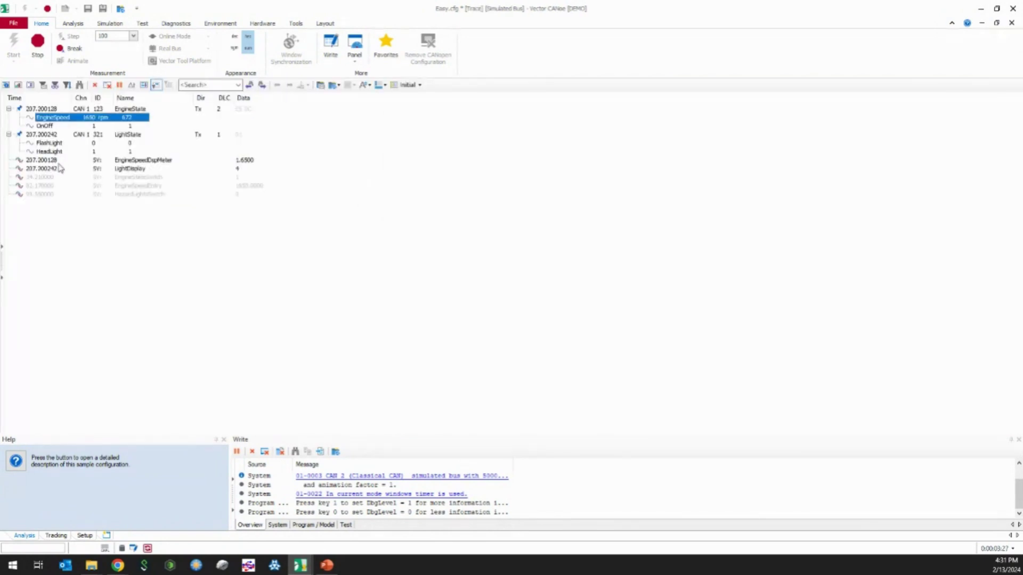
left_click(88, 154)
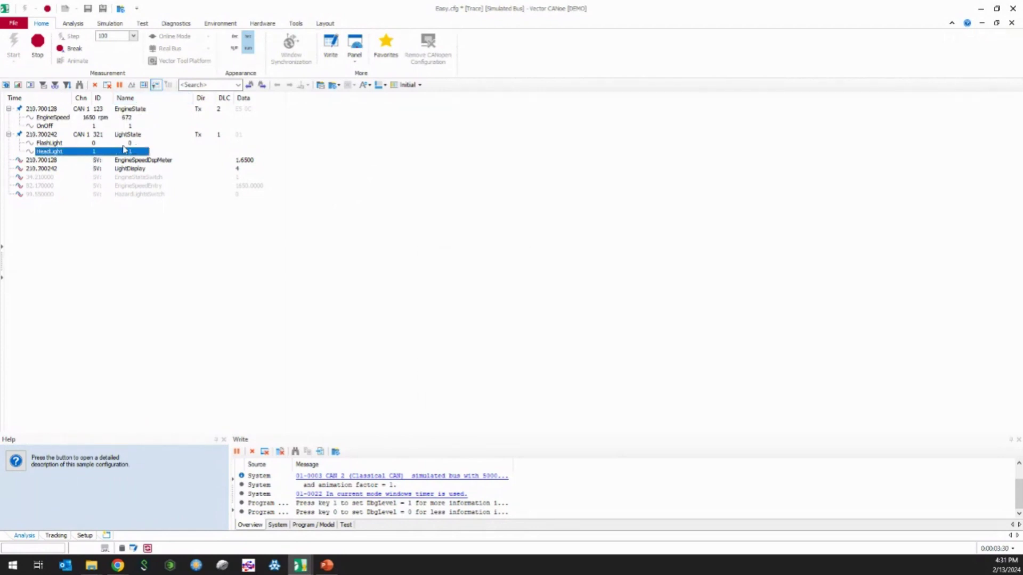
left_click(109, 170)
left_click(88, 186)
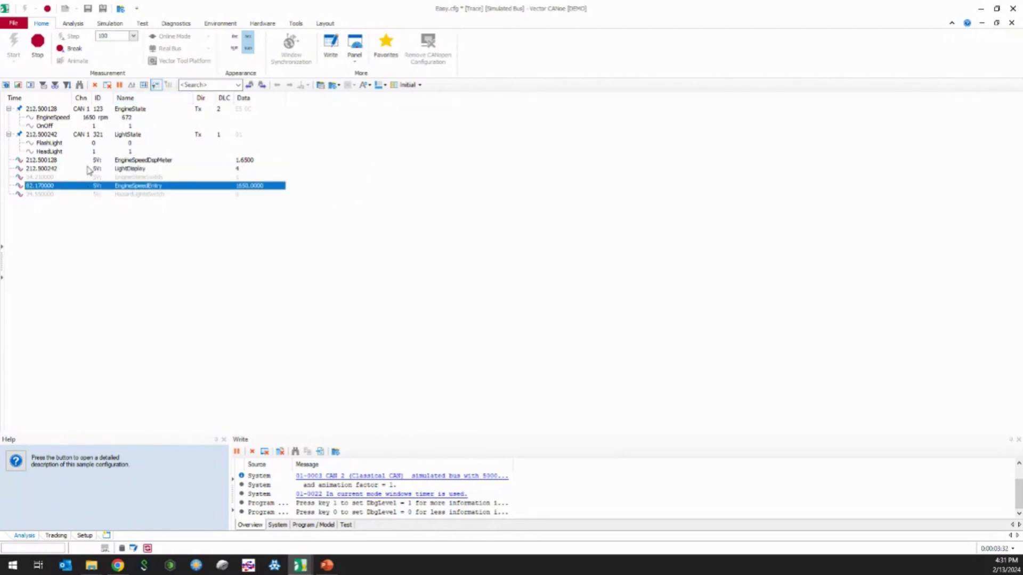
left_click(103, 127)
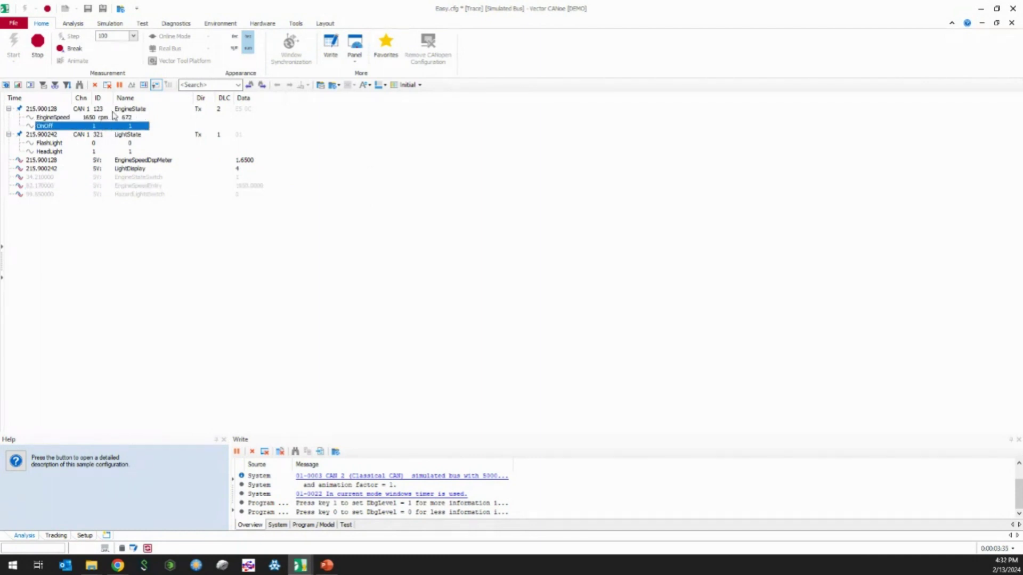
Step: Switch the Trace window to the chronological message list and pause its update
left_click(142, 87)
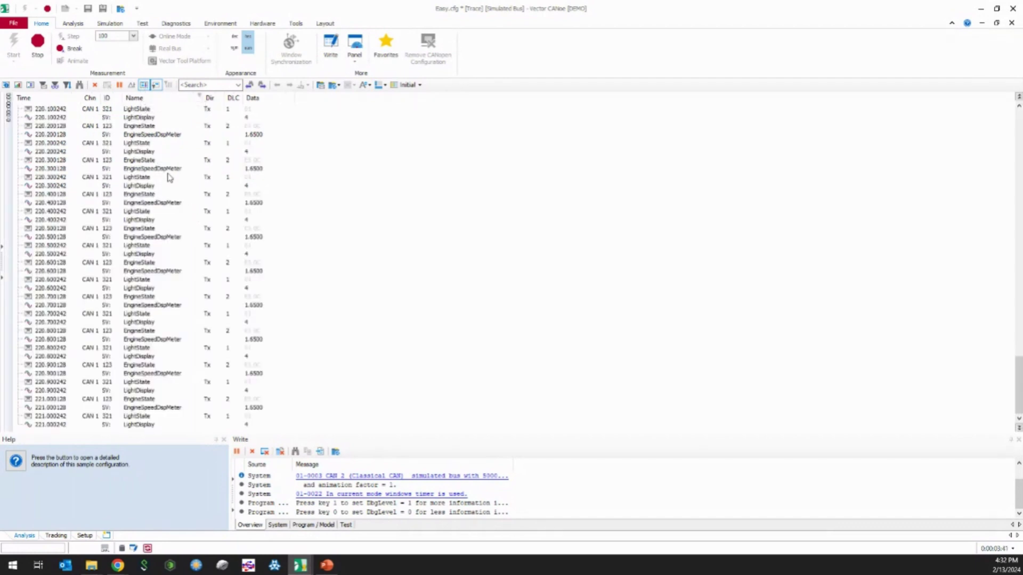
left_click(119, 85)
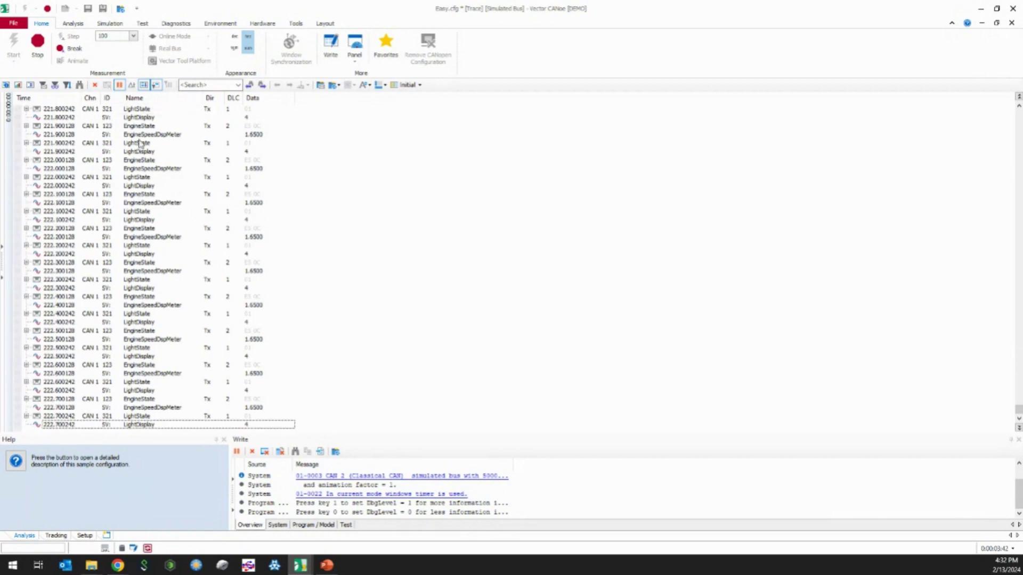
Step: Expand the EngineState messages at 221.900128 and 222.200128 s and compare their EngineSpeed and OnOff signals
left_click(27, 125)
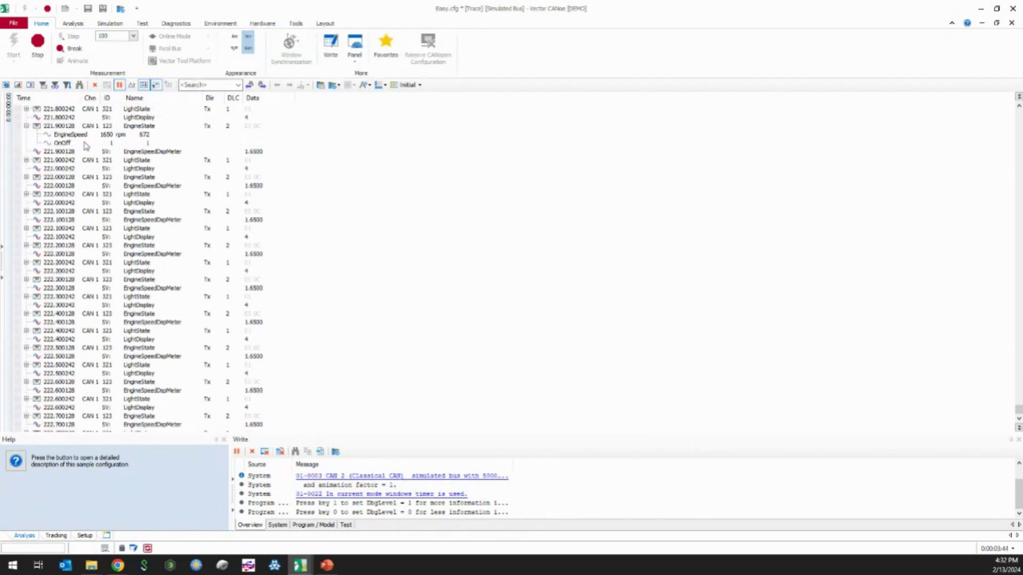
left_click(79, 127)
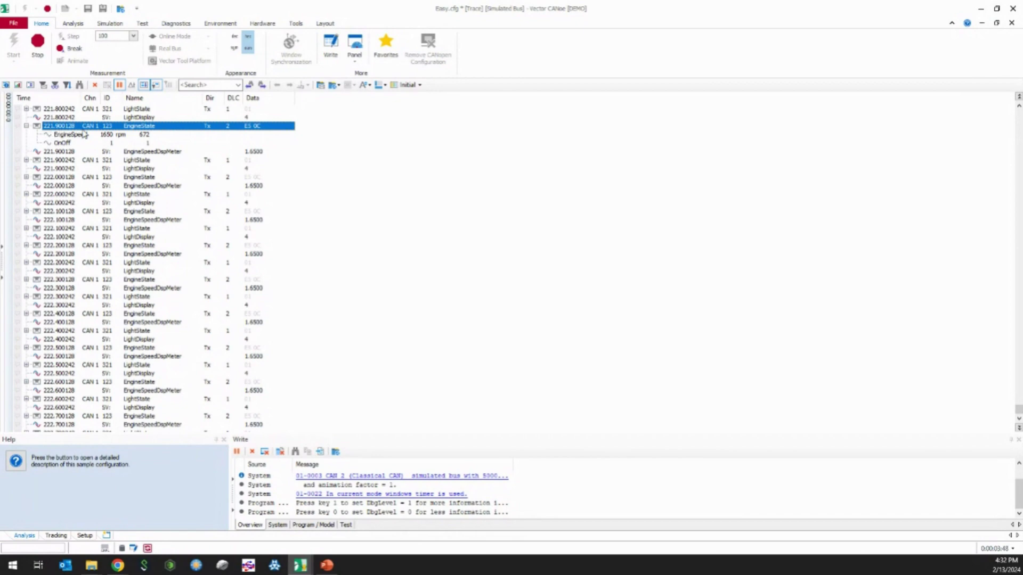
left_click(157, 247)
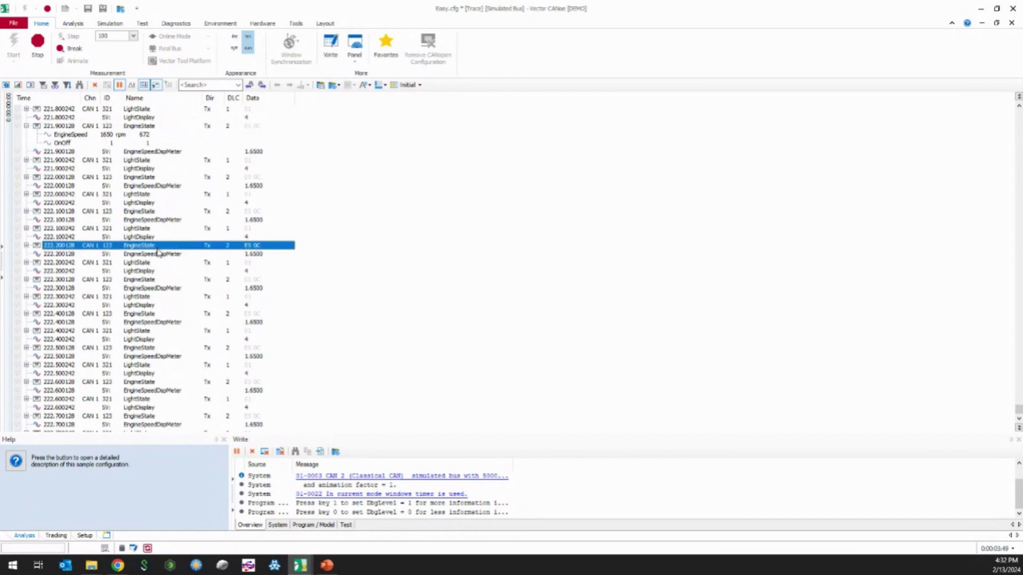
left_click(26, 246)
left_click(134, 255)
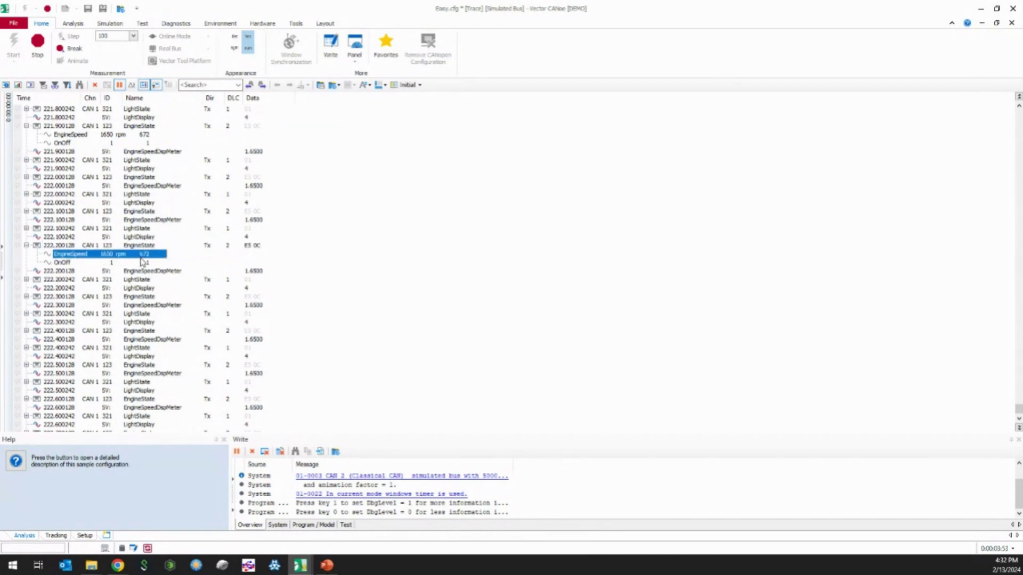
scroll(142, 261, "down", 1)
scroll(143, 260, "up", 6)
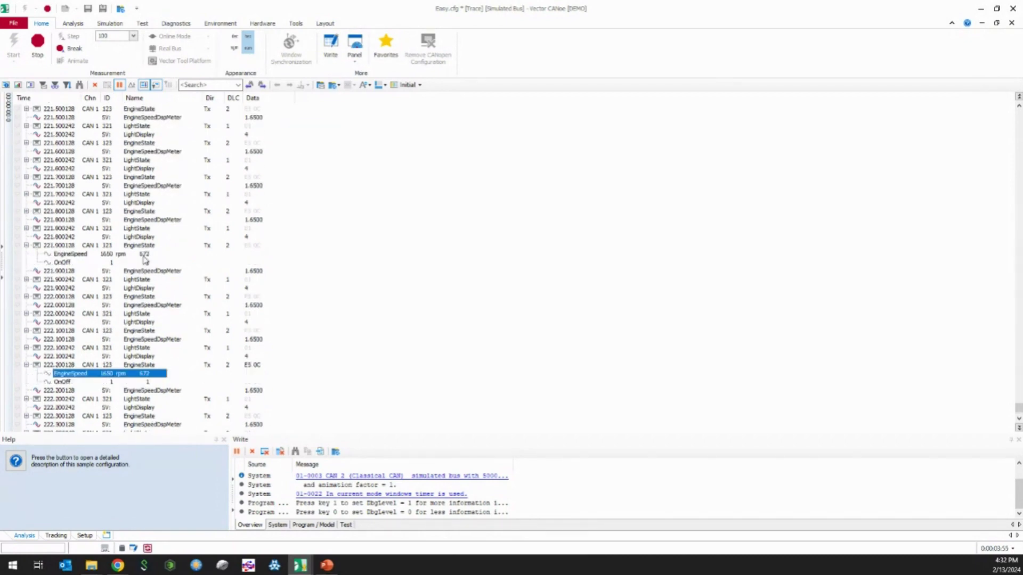
left_click(146, 254)
left_click(149, 375)
left_click(158, 248)
Step: Go back to the messages around 130 s and inspect the signals of EngineState at 130.500128 s and LightState at 130.400242 s
scroll(167, 269, "up", 14)
scroll(168, 270, "up", 20)
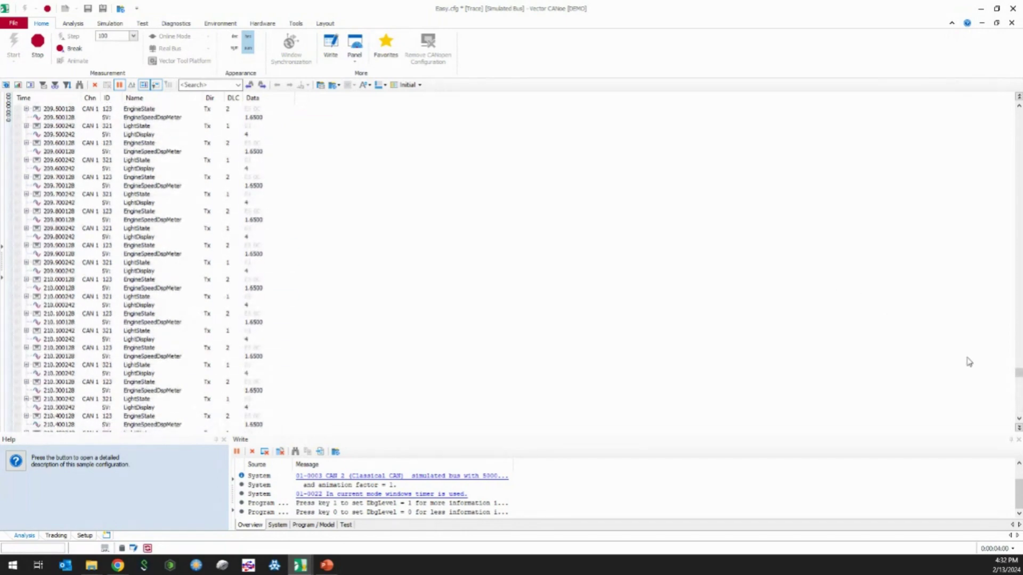
mouse_move(1016, 376)
left_mouse_down()
mouse_move(1016, 242)
mouse_move(1001, 147)
left_mouse_up()
scroll(197, 262, "up", 20)
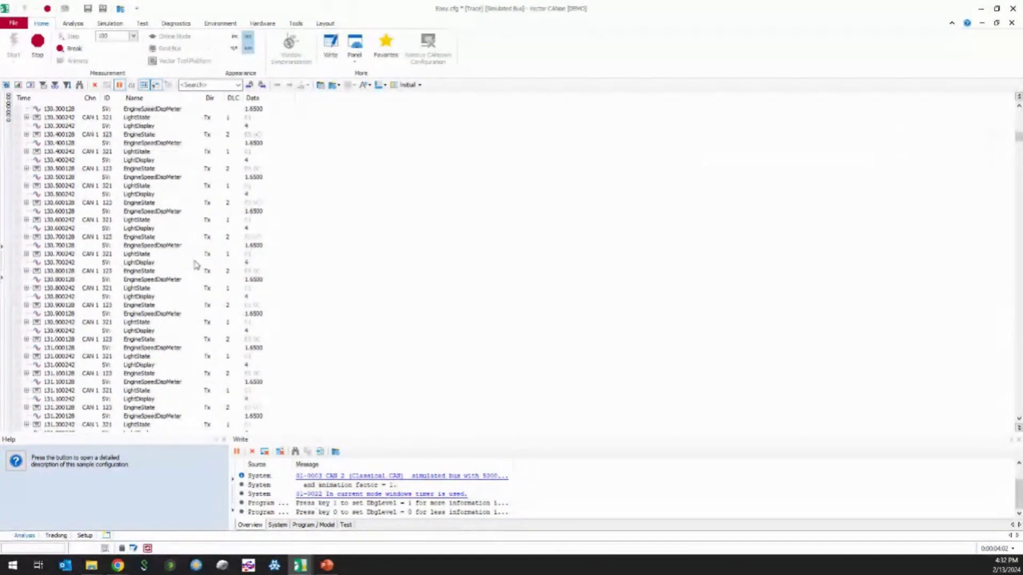
left_click(26, 169)
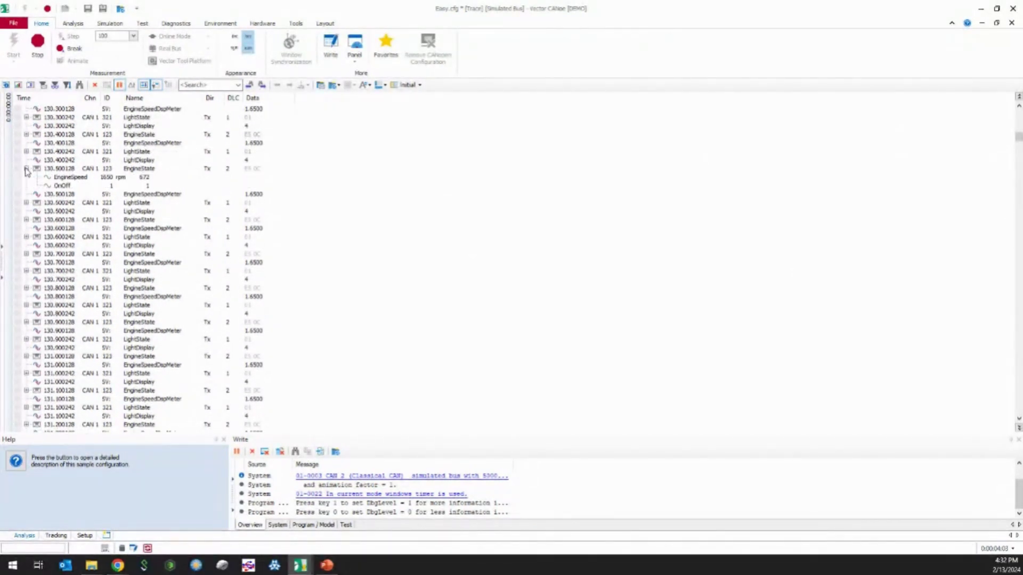
left_click(109, 178)
left_click(26, 152)
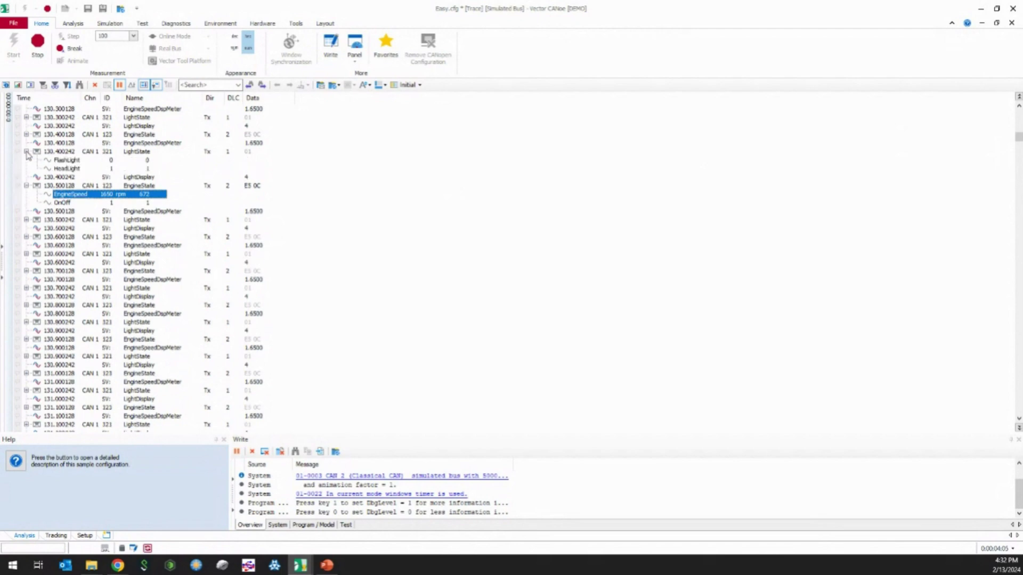
left_click(145, 161)
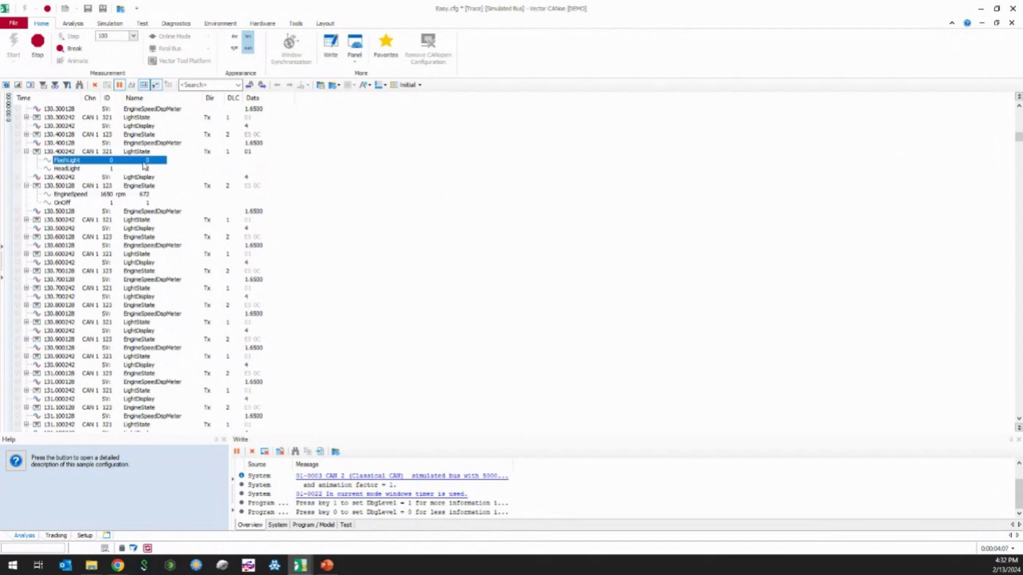
left_click(103, 153)
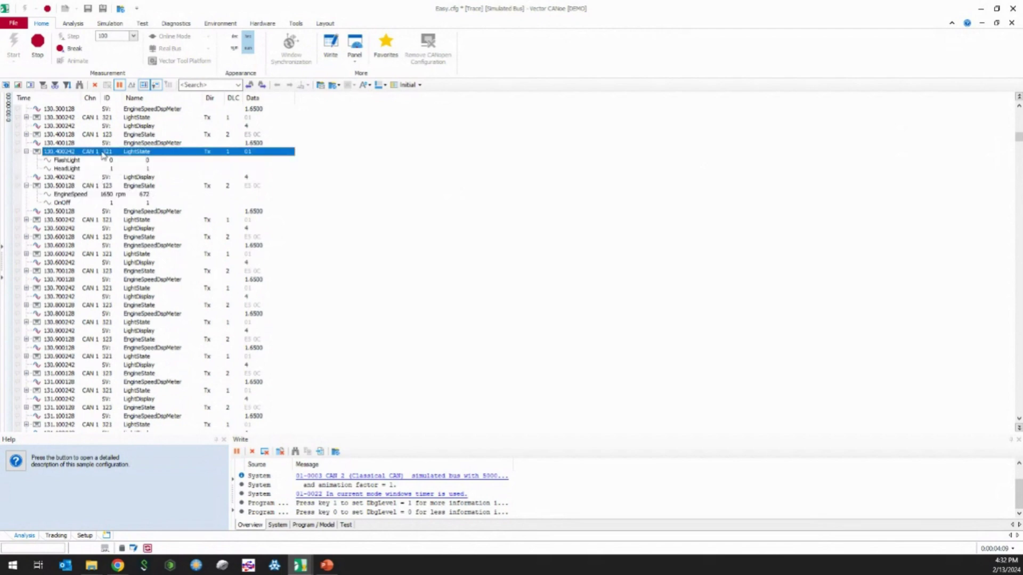
Step: Expand EngineState at 130.400128 s and LightState at 130.500242 s and compare their signals with the neighbouring messages
left_click(53, 136)
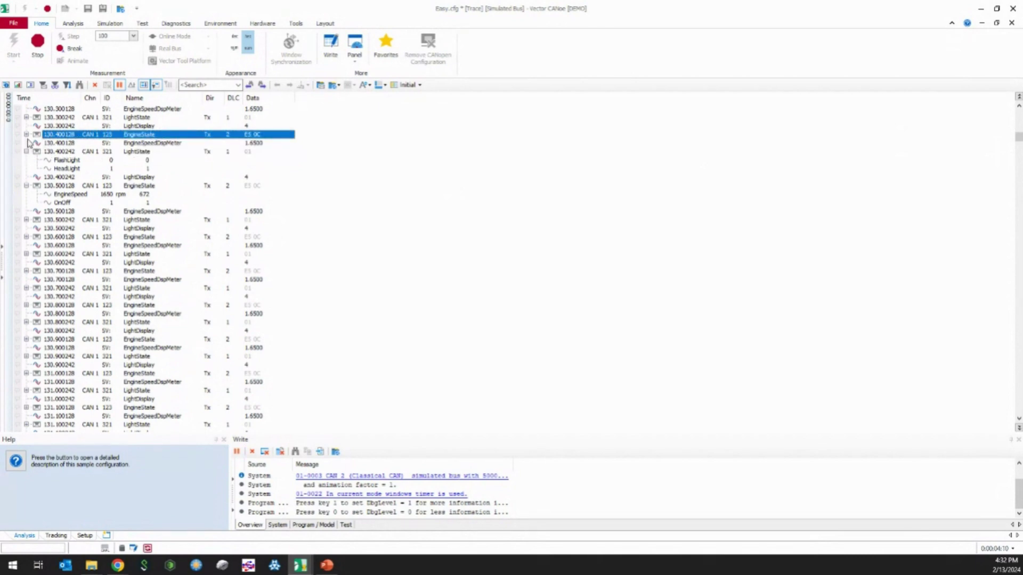
left_click(26, 135)
left_click(121, 144)
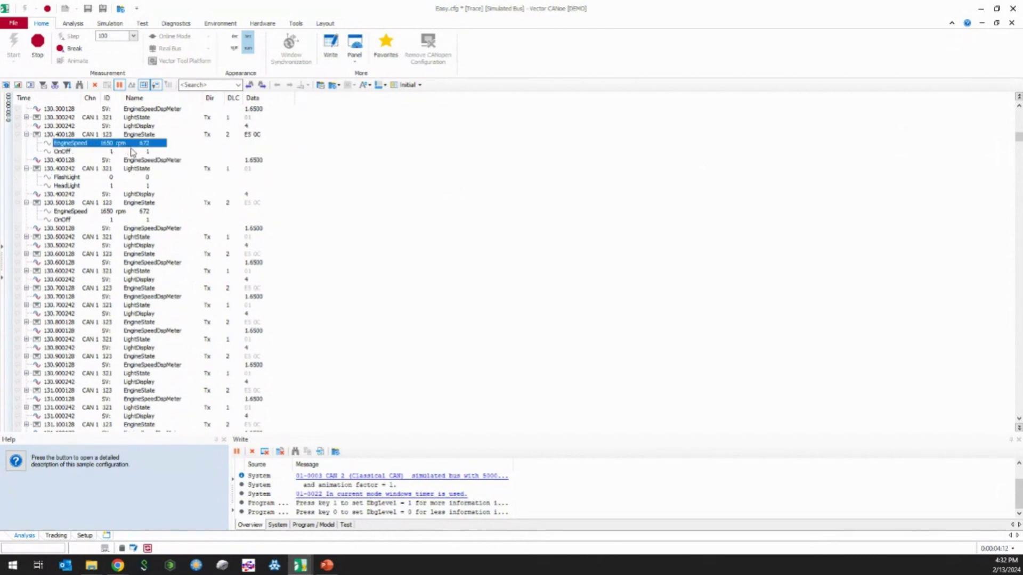
left_click(130, 178)
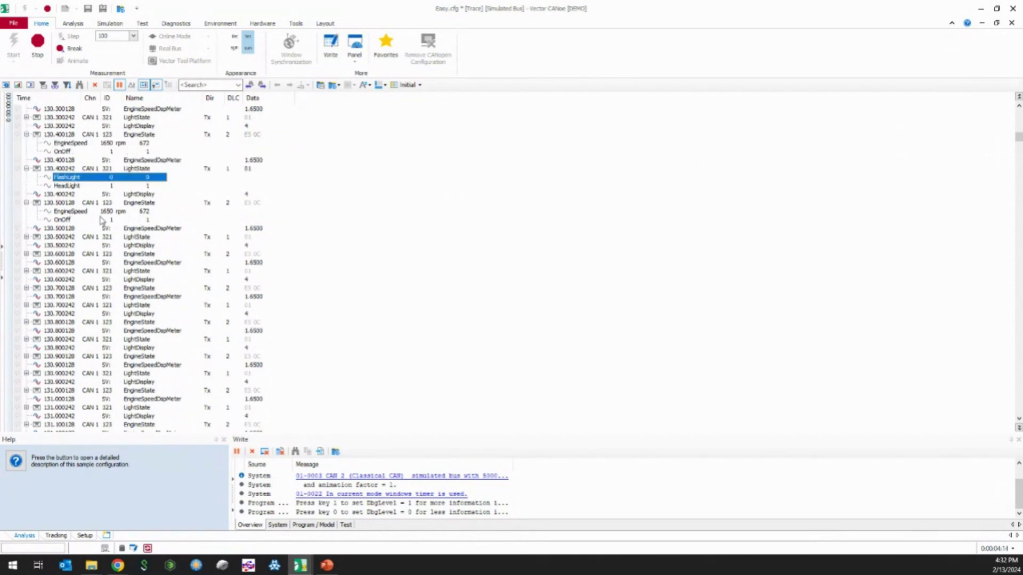
left_click(26, 237)
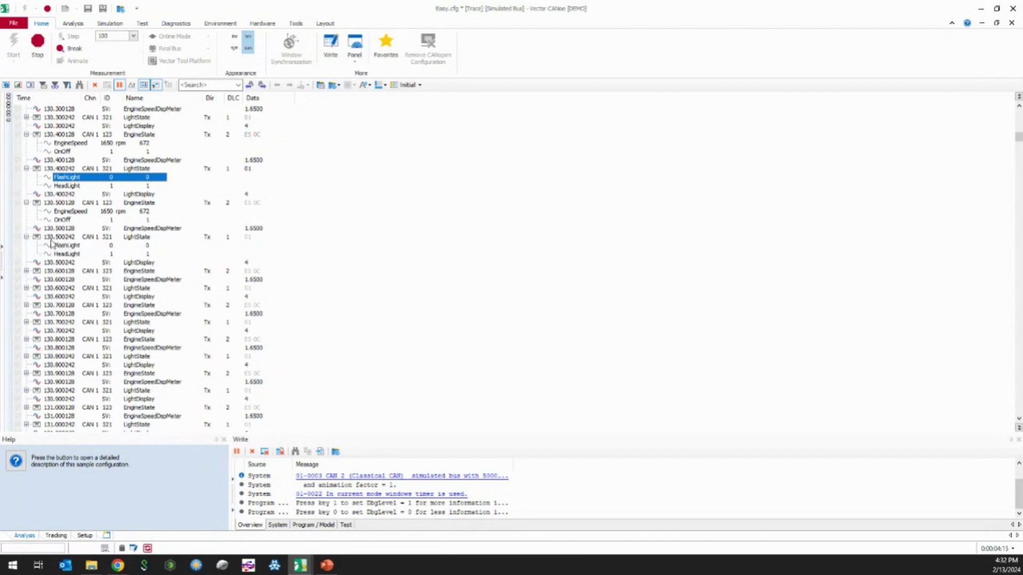
left_click(145, 187)
left_click(148, 213)
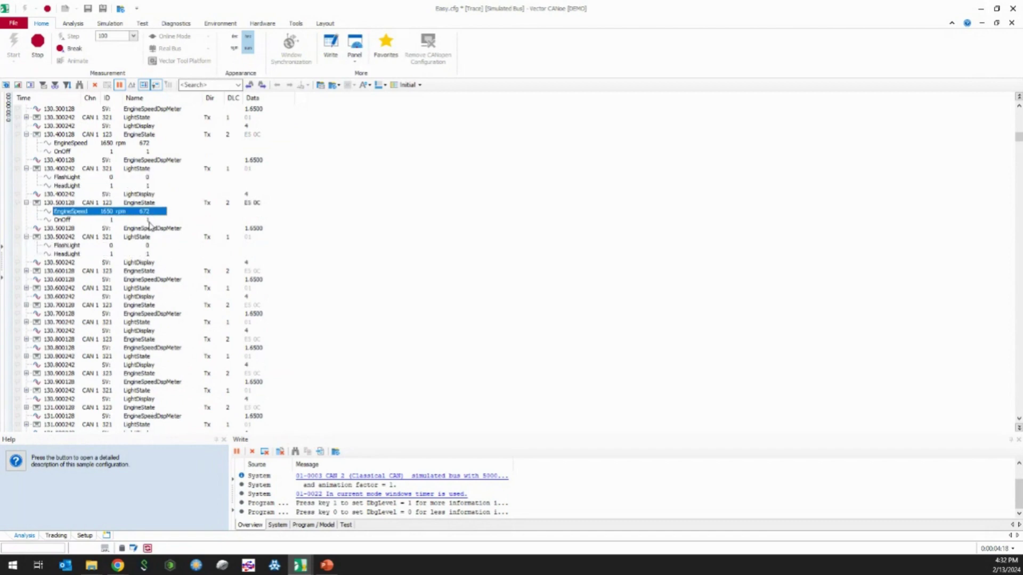
Step: Expand the EngineState and LightState messages at 122.8 and 122.9 s to read their signals, and restore the Trace window's size
scroll(179, 251, "up", 20)
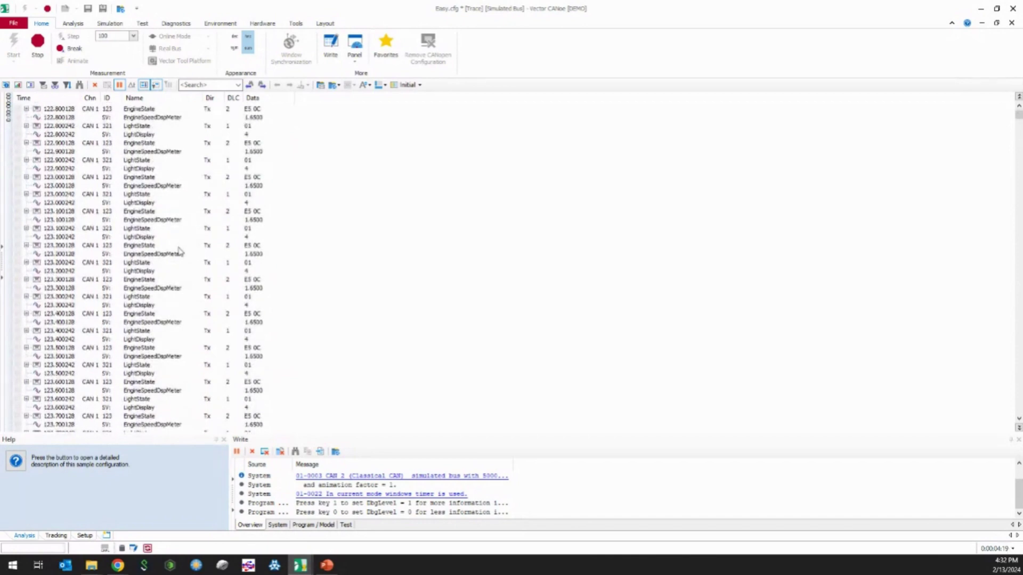
left_click(27, 110)
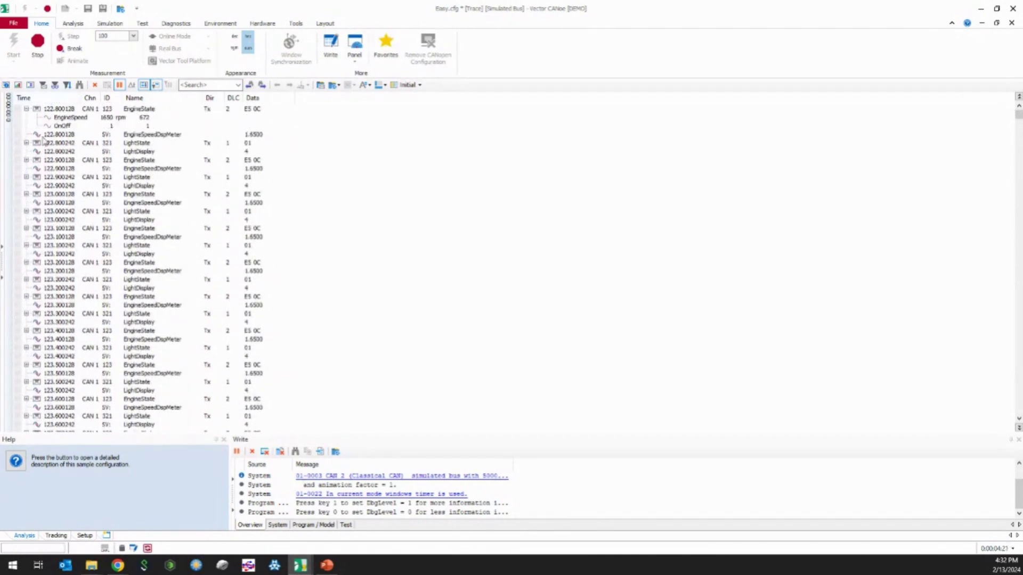
left_click(27, 144)
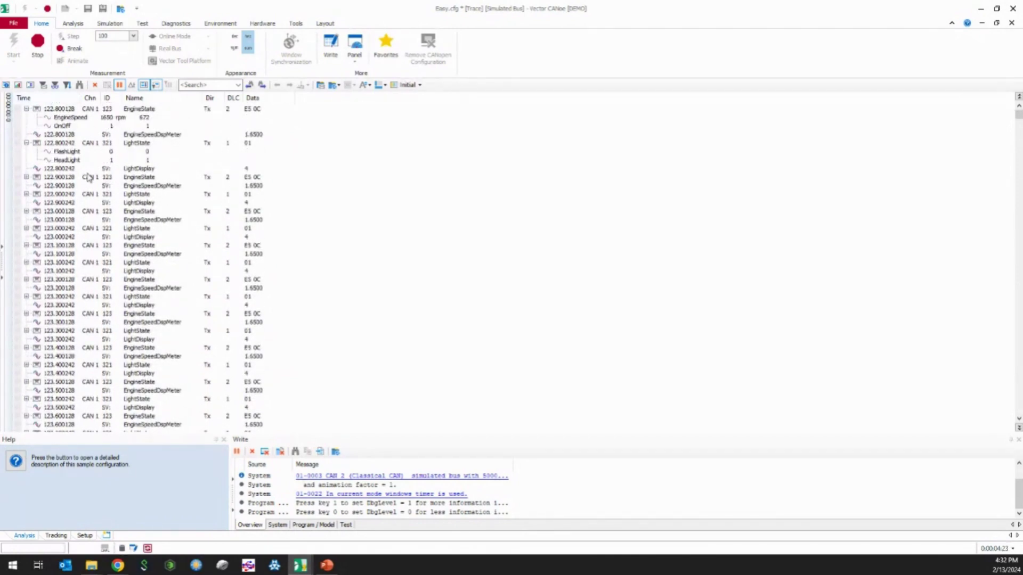
left_click(26, 178)
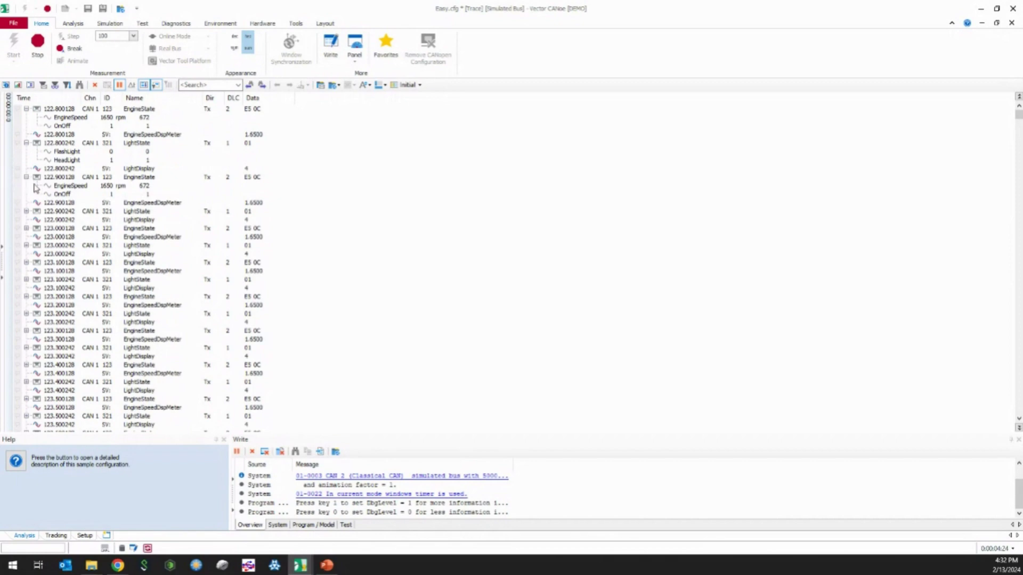
left_click(26, 212)
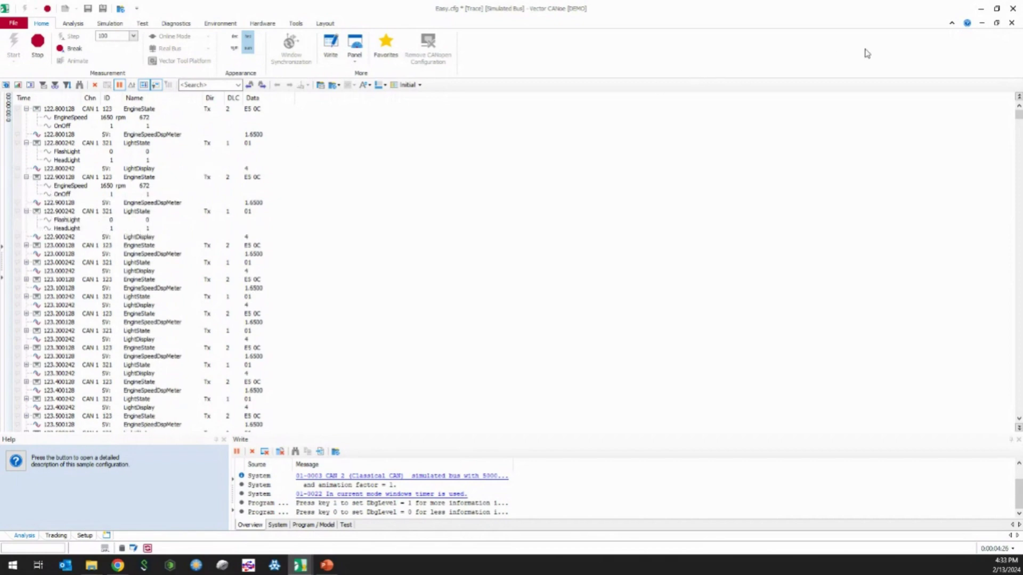
left_click(995, 23)
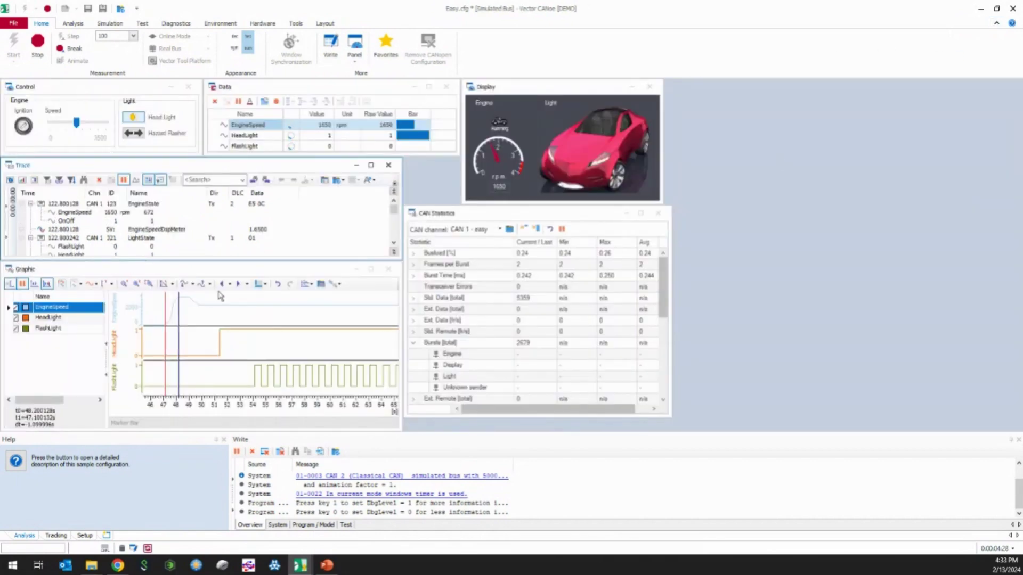
Step: Maximize the Graphic window, measure the duration of the first FlashLight pulse near 54 s with the difference cursors, and restore the window's size
left_click(281, 269)
left_click(371, 270)
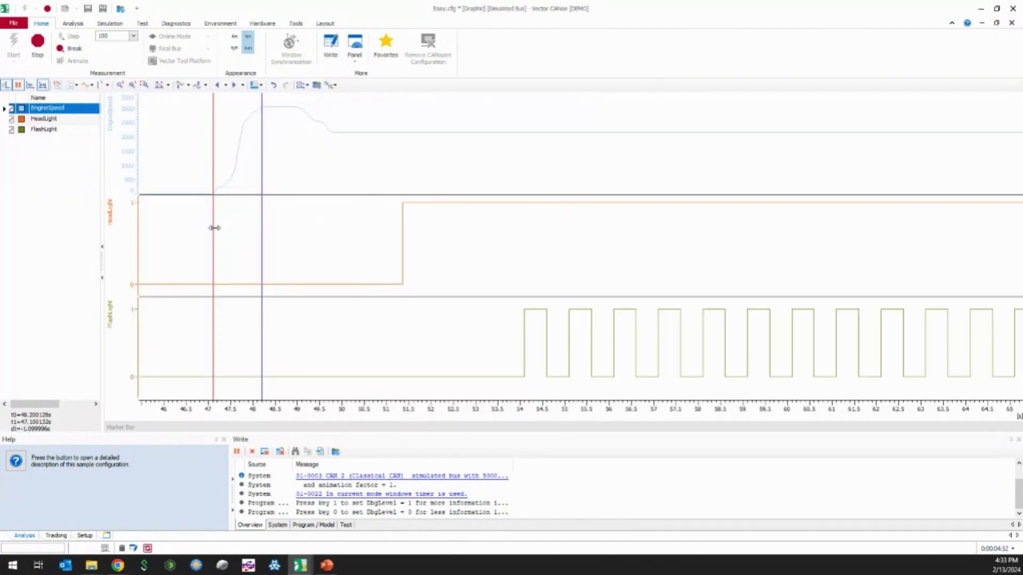
left_click_drag(214, 228, 511, 269)
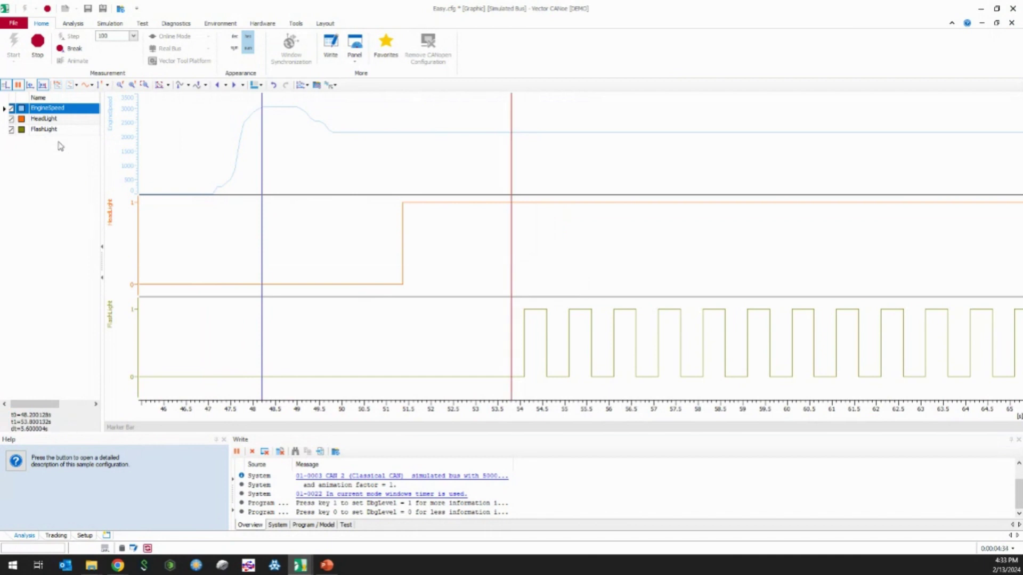
left_click(56, 121)
left_click(67, 130)
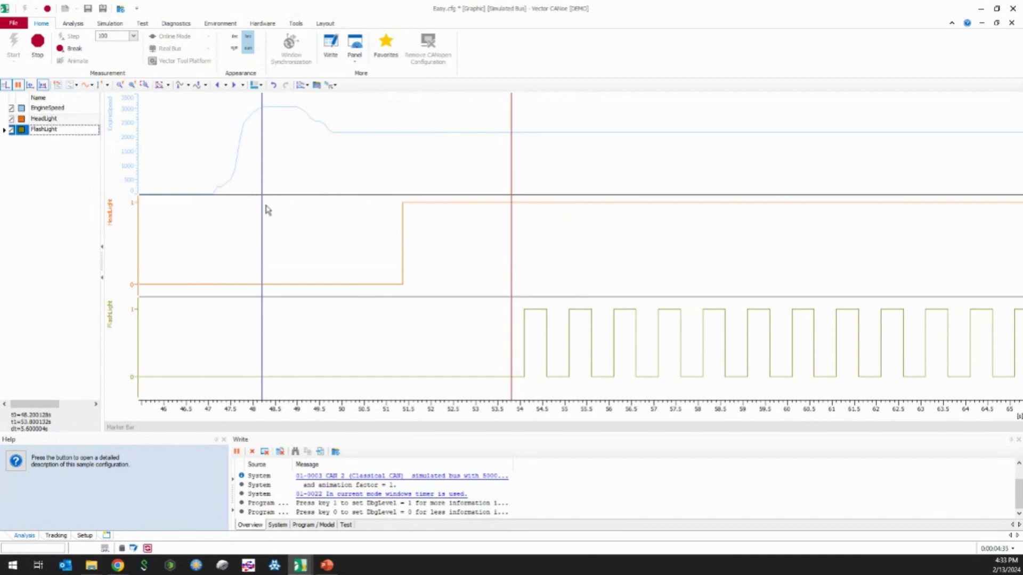
left_click_drag(266, 209, 547, 228)
left_click_drag(512, 263, 525, 262)
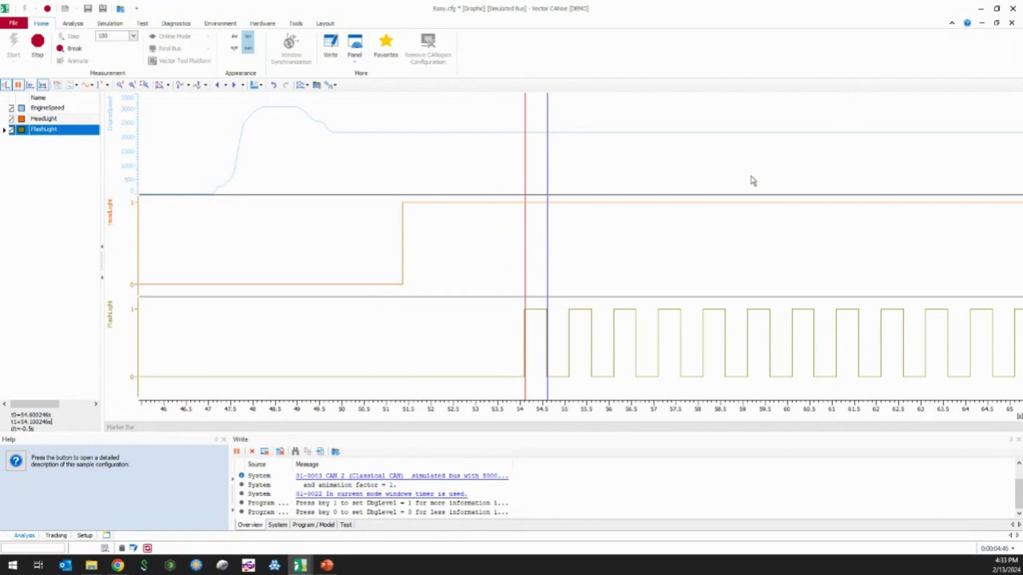
left_click(997, 23)
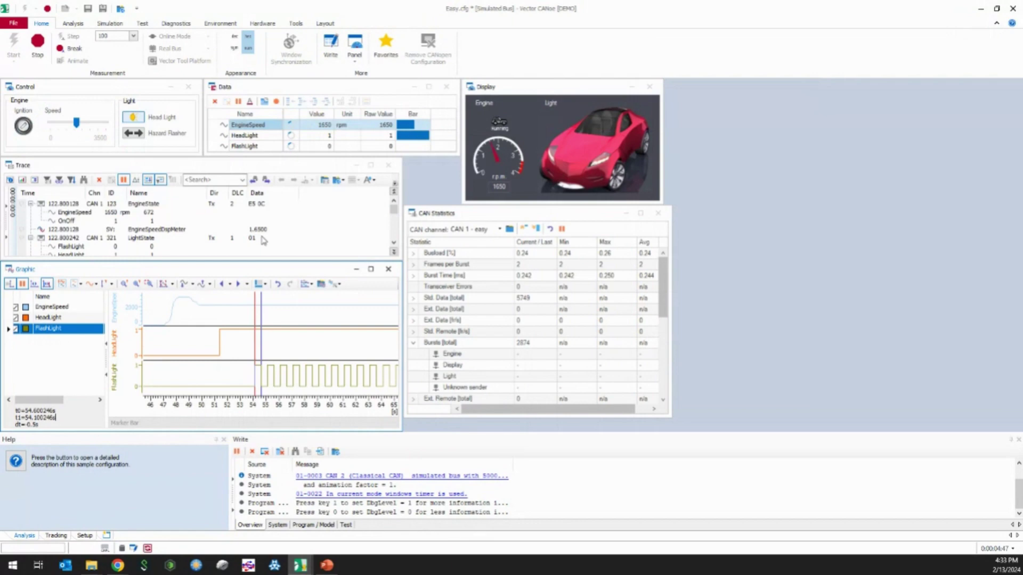
Step: Maximize the Trace window, look through the messages from 122.8 to 127.4 s, return to the first message and restore the window's size
left_click(166, 239)
left_click(371, 165)
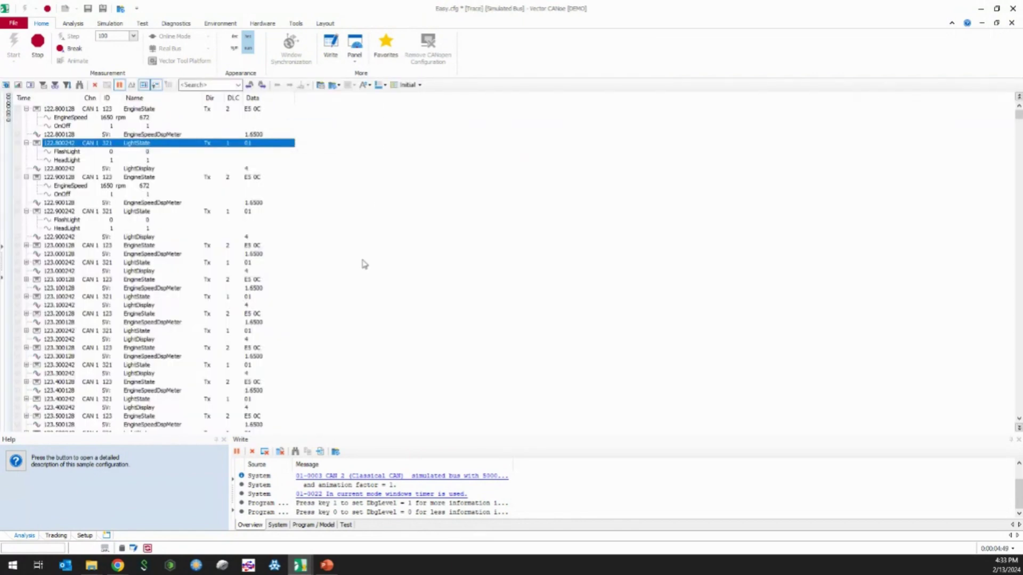
left_click(208, 191)
scroll(208, 312, "down", 15)
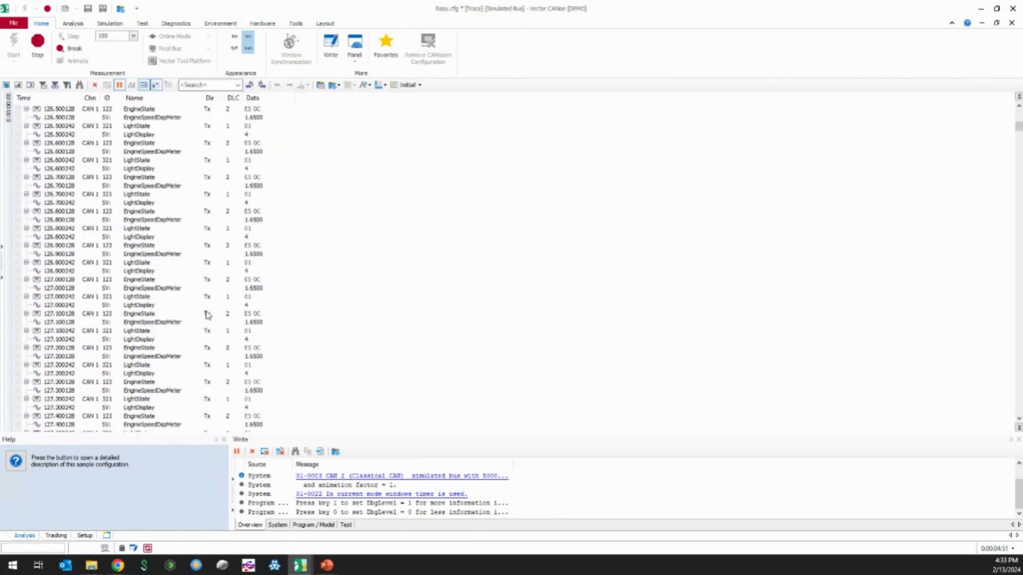
scroll(209, 311, "up", 15)
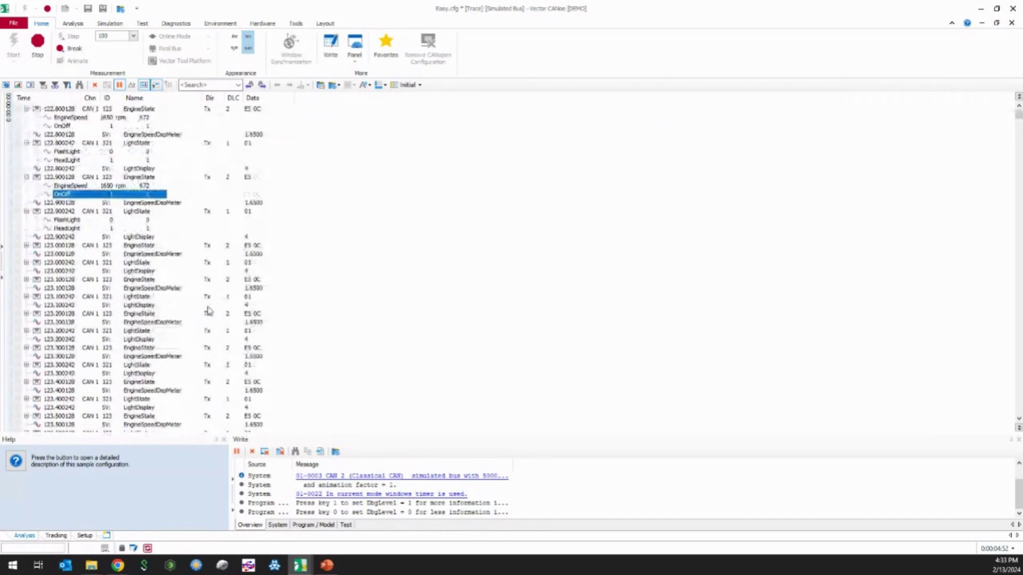
left_click(1019, 98)
left_click(997, 23)
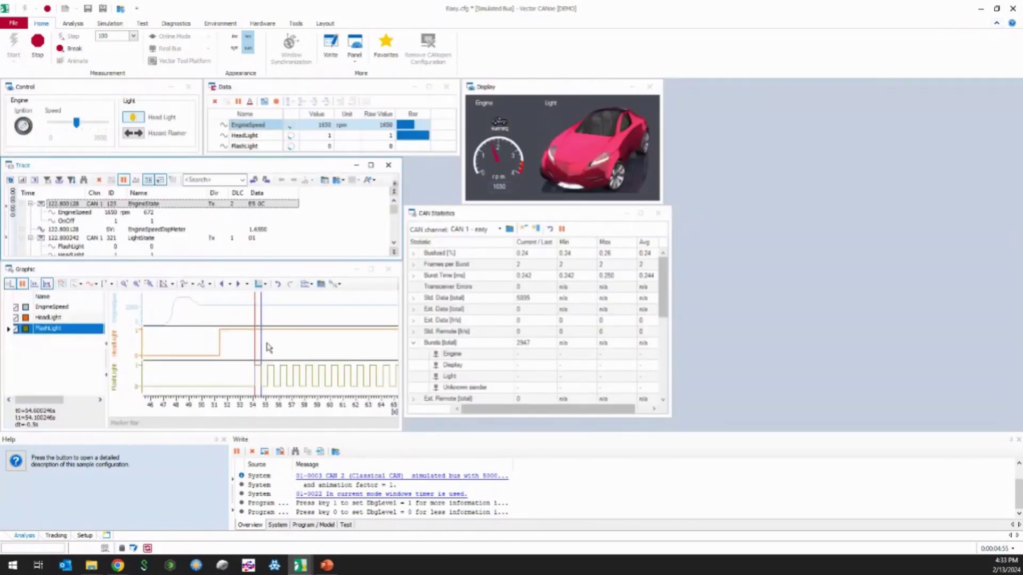
Step: Return the Graphic window to live display without difference cursors, restore its size, and switch on the hazard flasher
left_click(372, 270)
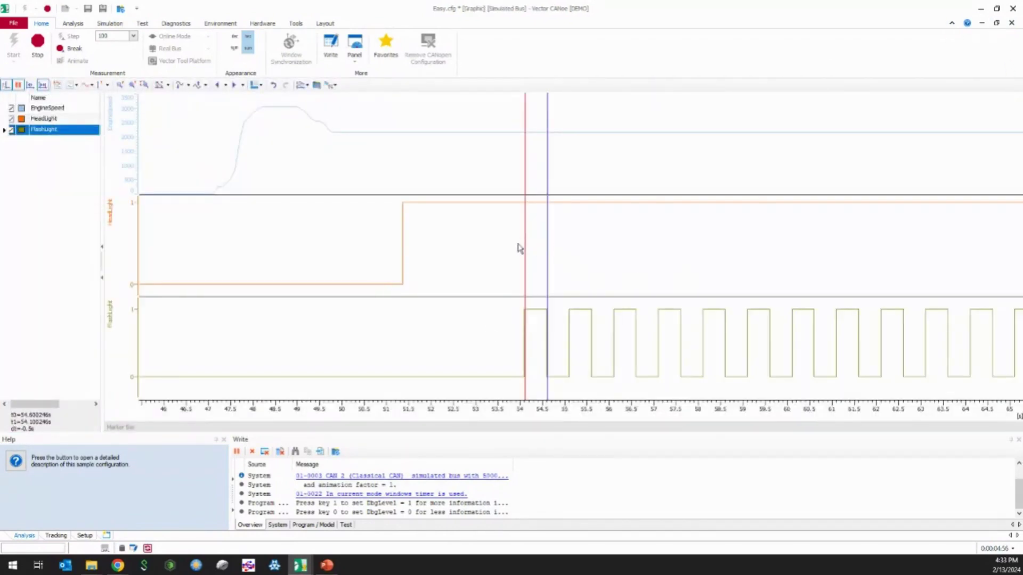
left_click(233, 85)
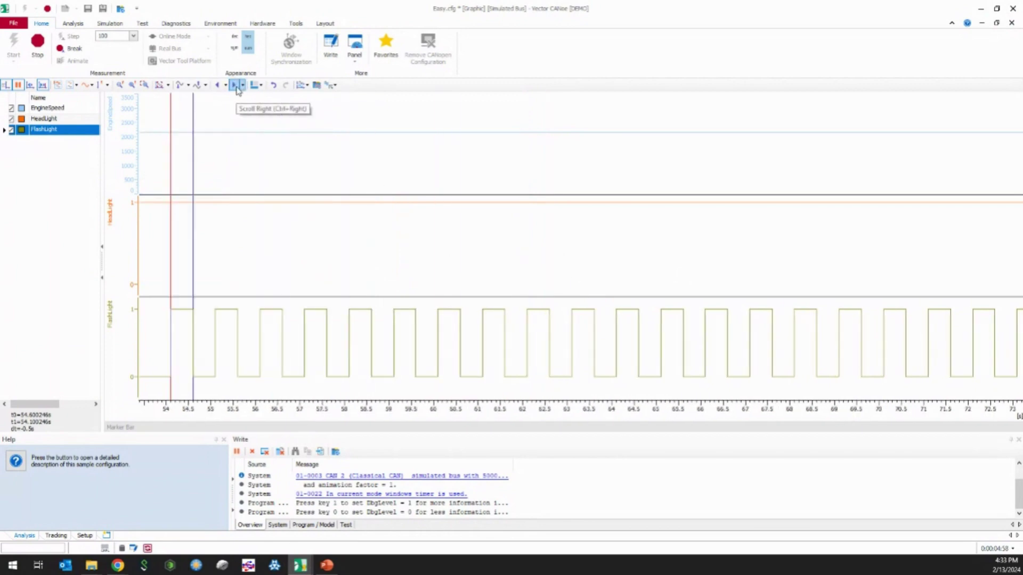
left_click(5, 85)
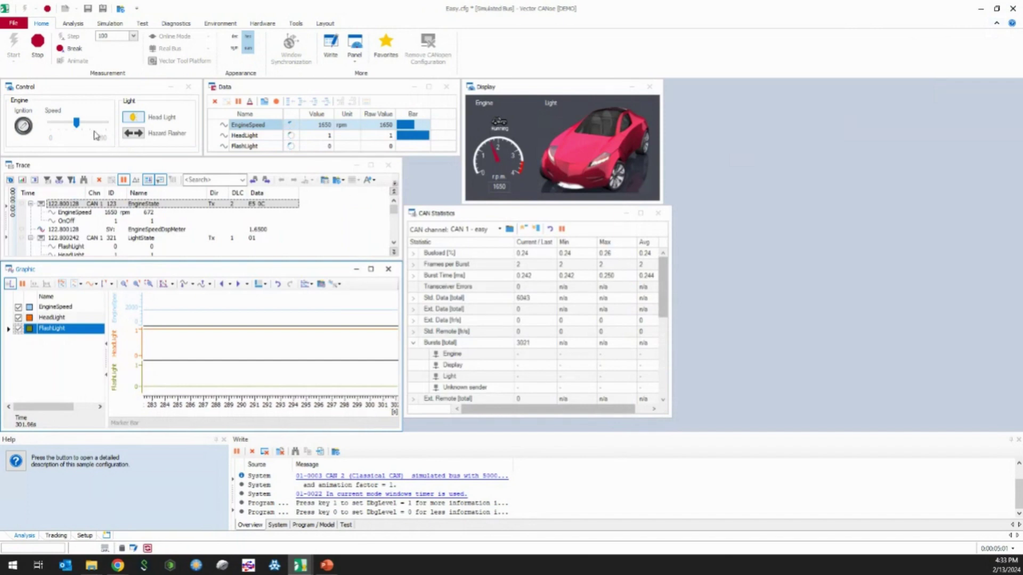
left_click(139, 135)
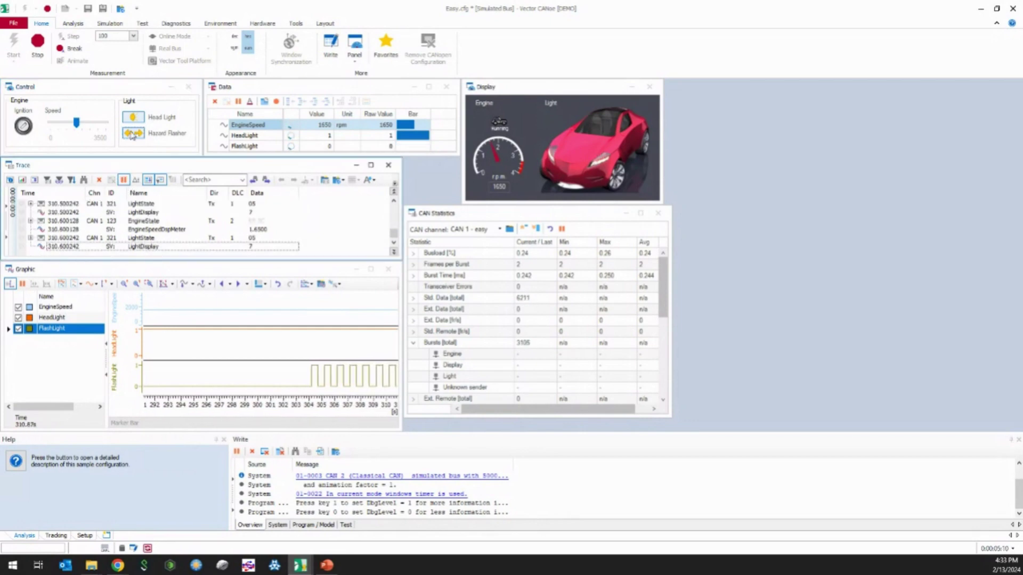
Step: Pause and maximize the Graphic window, and measure the duration of the first FlashLight pulse after 304 s with the difference cursors
left_click(316, 363)
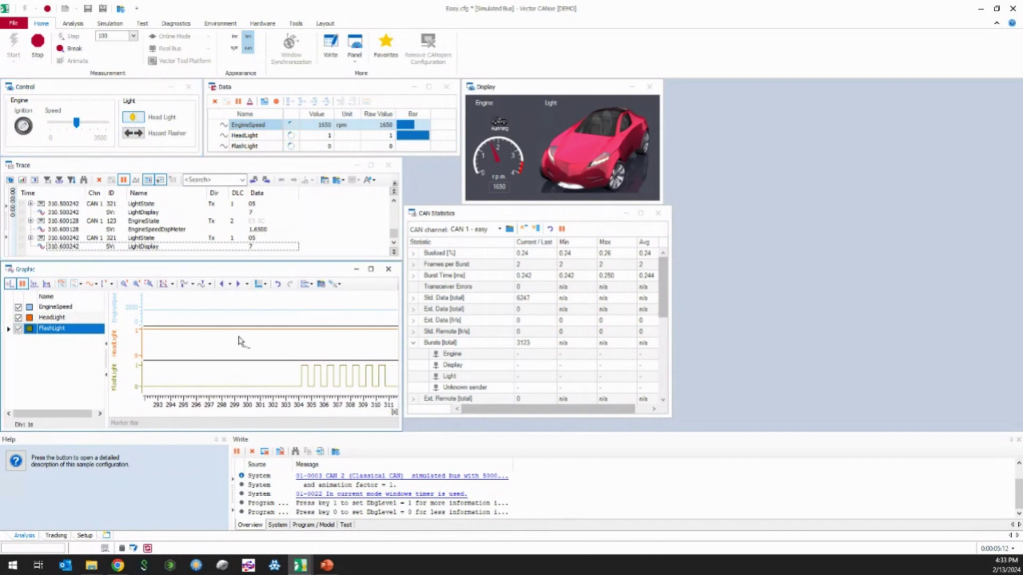
left_click(371, 269)
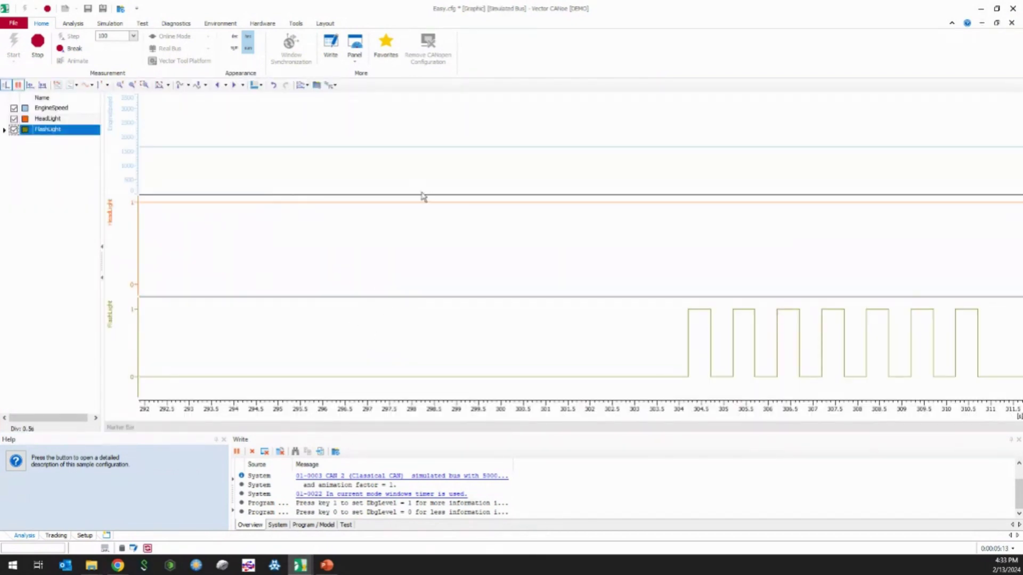
left_click(42, 85)
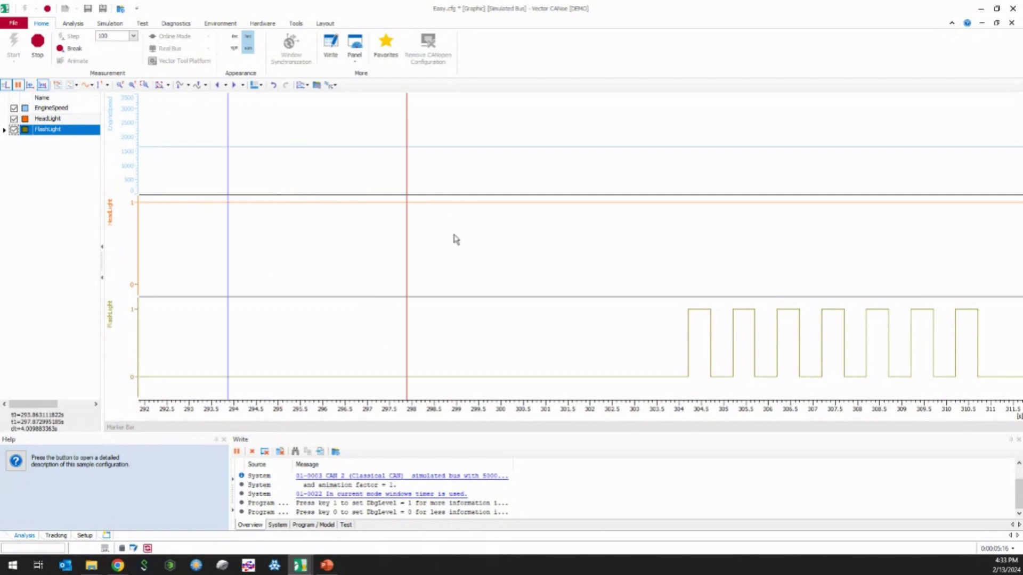
left_click_drag(228, 242, 688, 259)
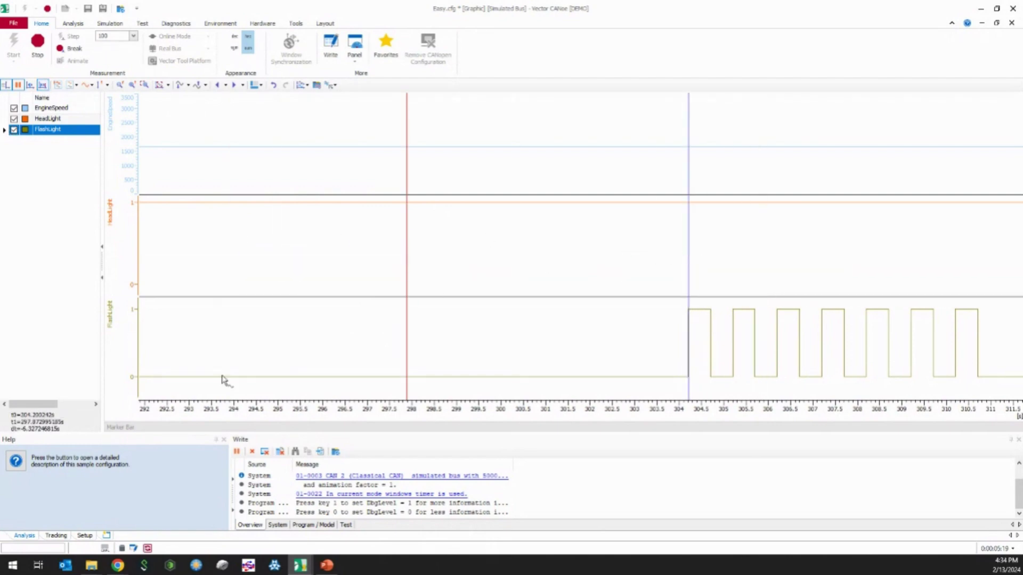
left_click_drag(405, 272, 710, 259)
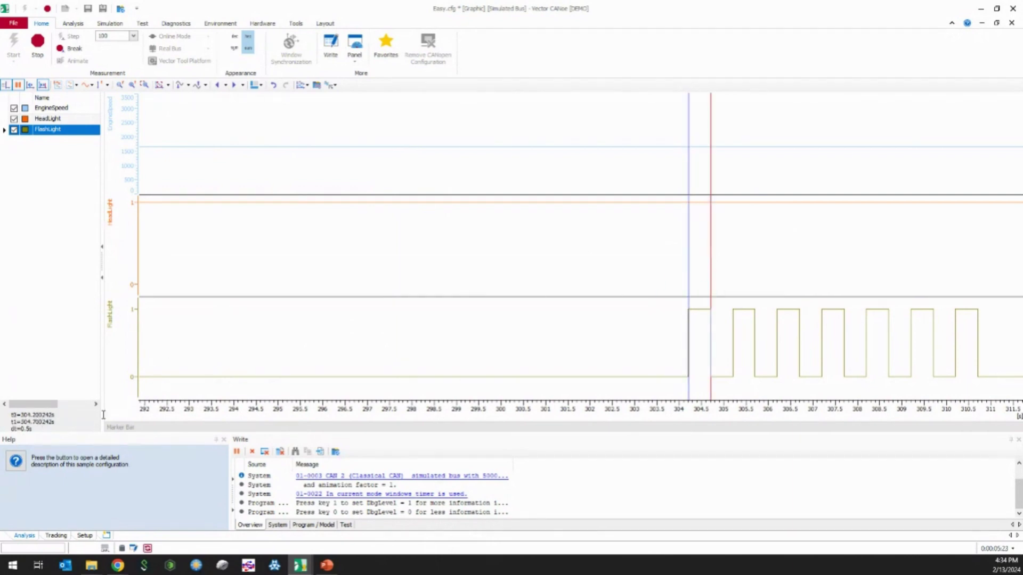
Step: Restore the Graphic window, maximize the Trace window and find the messages around 304 s where the hazard flasher switches on
left_click(996, 23)
left_click(161, 223)
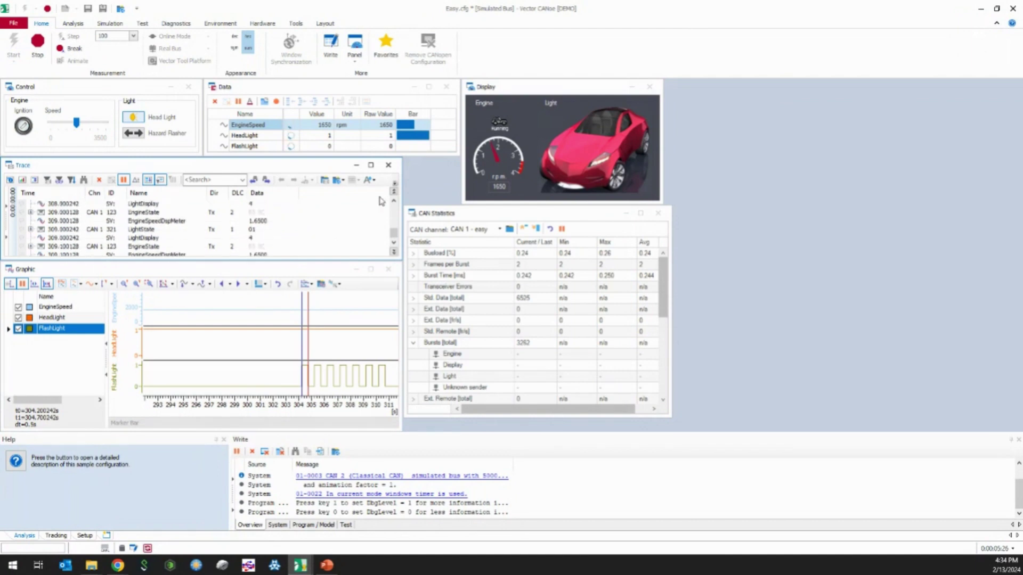
left_click(371, 165)
scroll(130, 270, "up", 20)
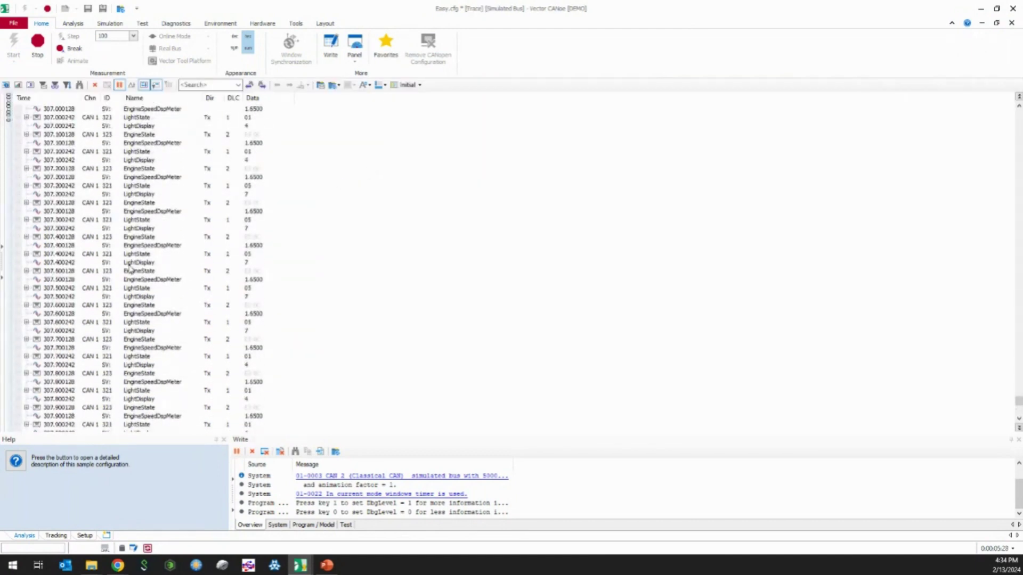
scroll(130, 270, "up", 18)
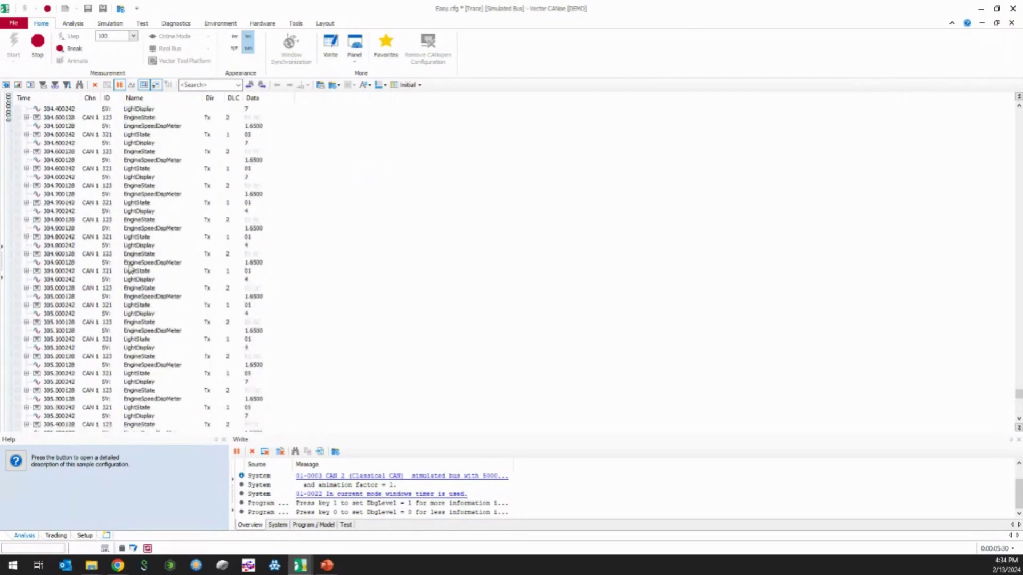
left_click(253, 154)
scroll(230, 198, "up", 8)
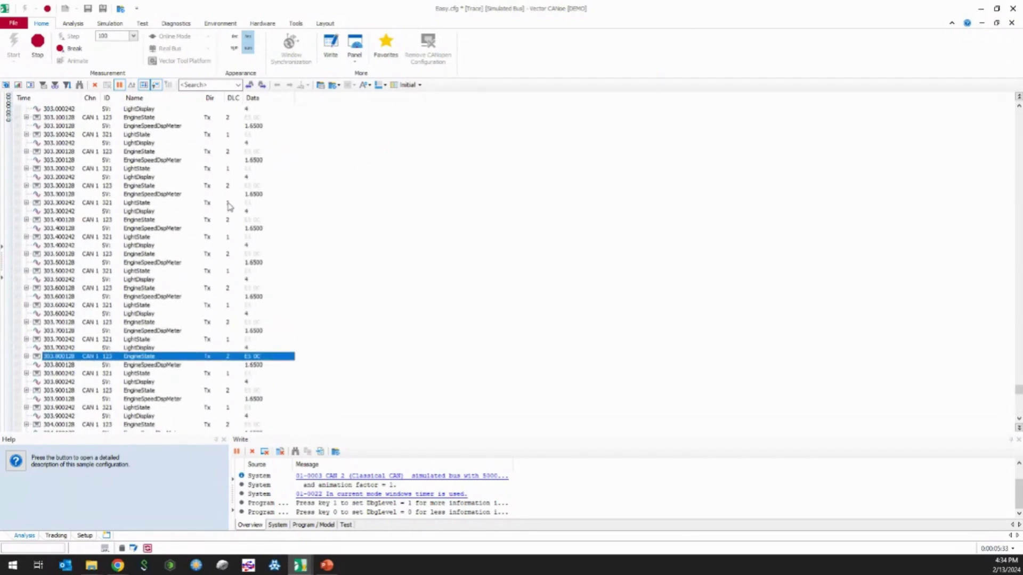
scroll(213, 228, "down", 10)
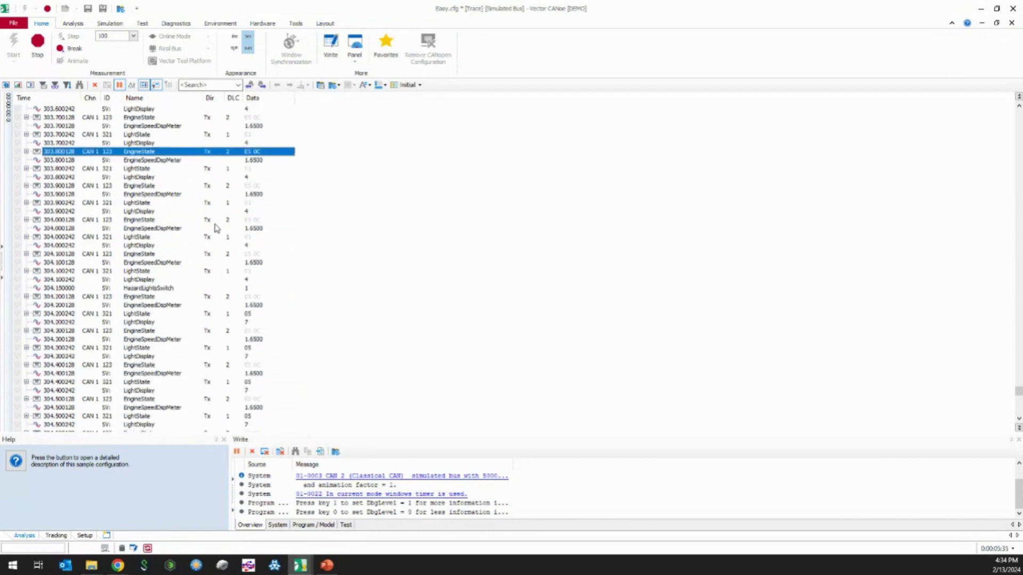
Step: Expand the LightState messages at 304.0 s and 304.1 s and the EngineState message at 304.1 s to examine their signals
left_click(72, 178)
left_click(26, 186)
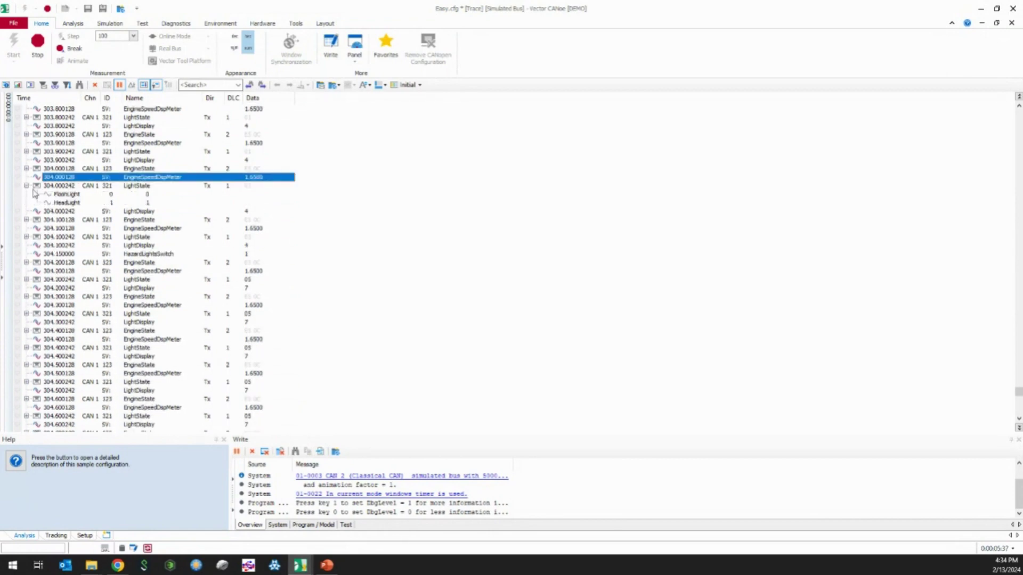
left_click(101, 204)
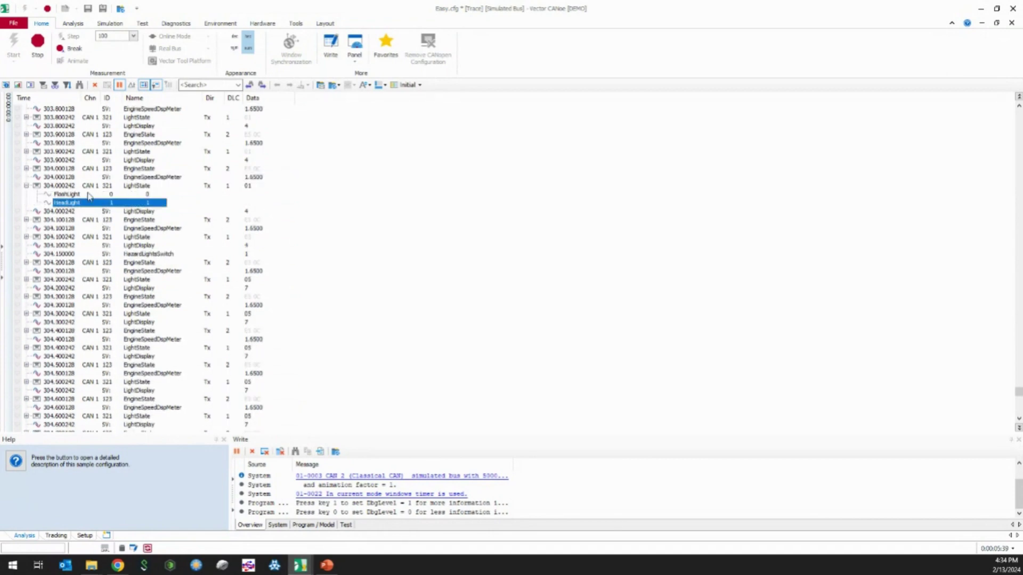
left_click(89, 195)
left_click(26, 220)
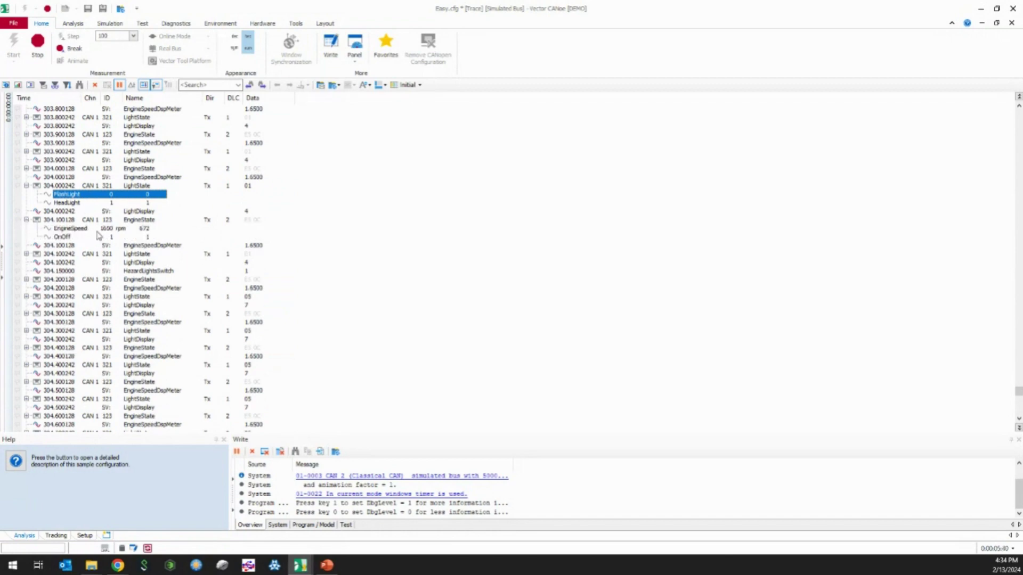
left_click(26, 254)
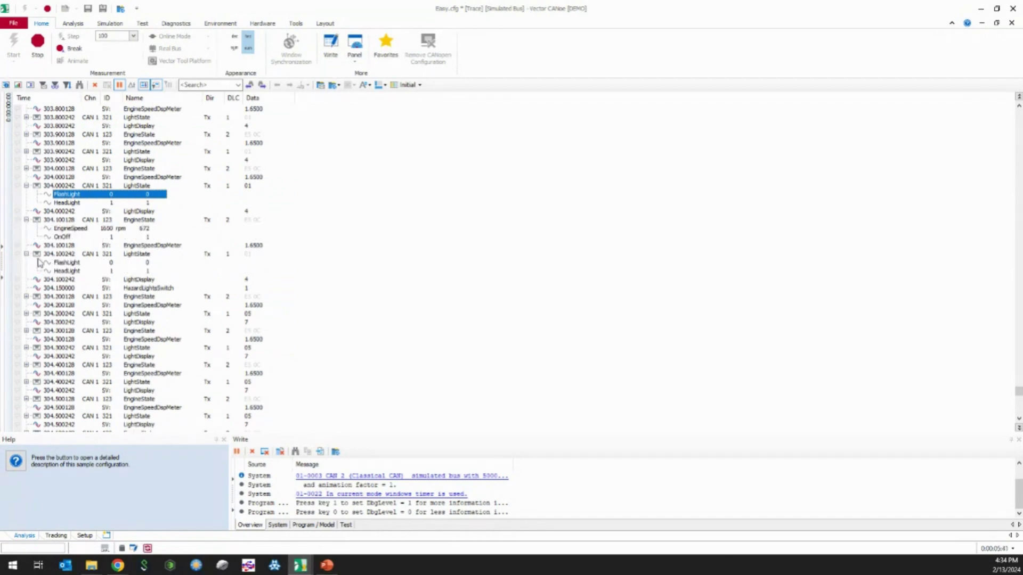
Step: Expand the EngineState and LightState messages at 304.2 s, examine the FlashLight signal, and collapse EngineState again
left_click(27, 296)
scroll(102, 331, "down", 2)
left_click(26, 279)
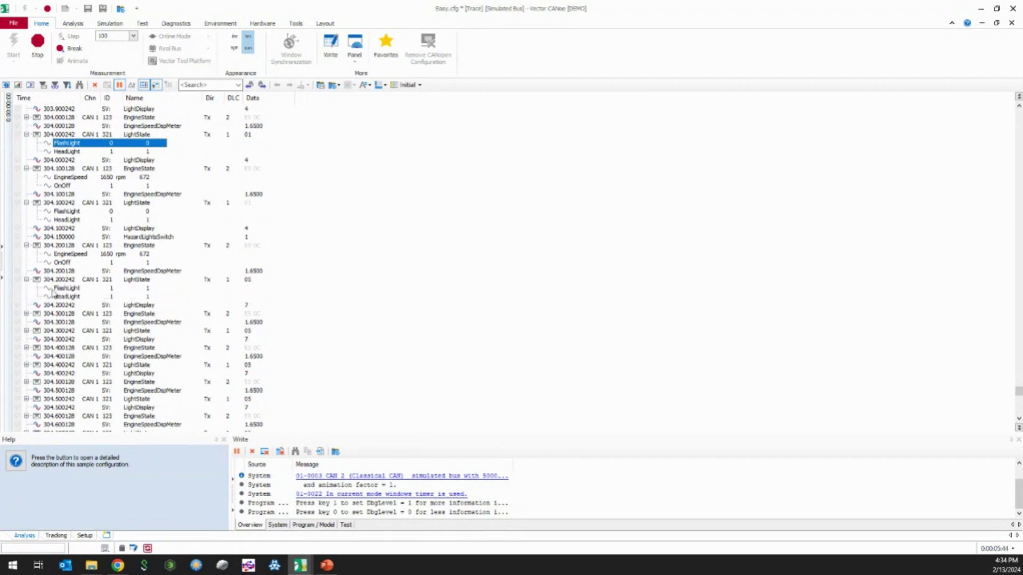
left_click(101, 291)
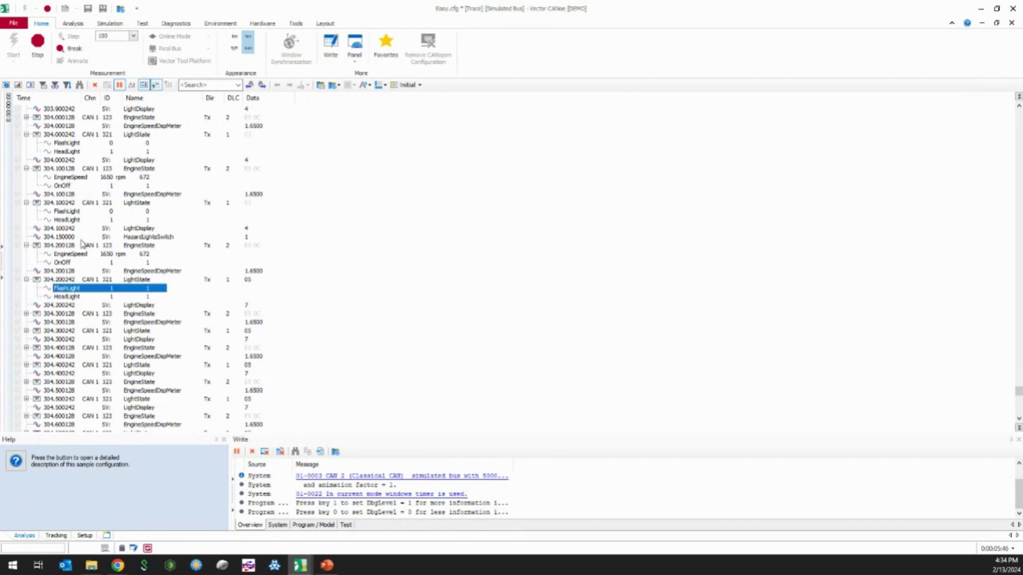
left_click(27, 245)
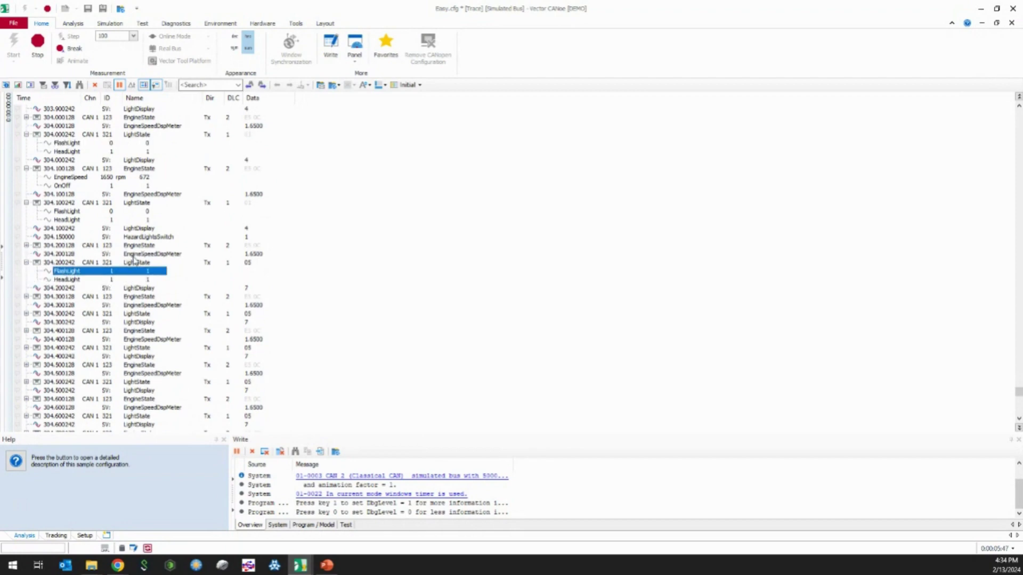
Step: Compare the FlashLight signal in the LightState messages at 304.1 s and 304.2 s, and restore the Trace window's size
left_click(133, 213)
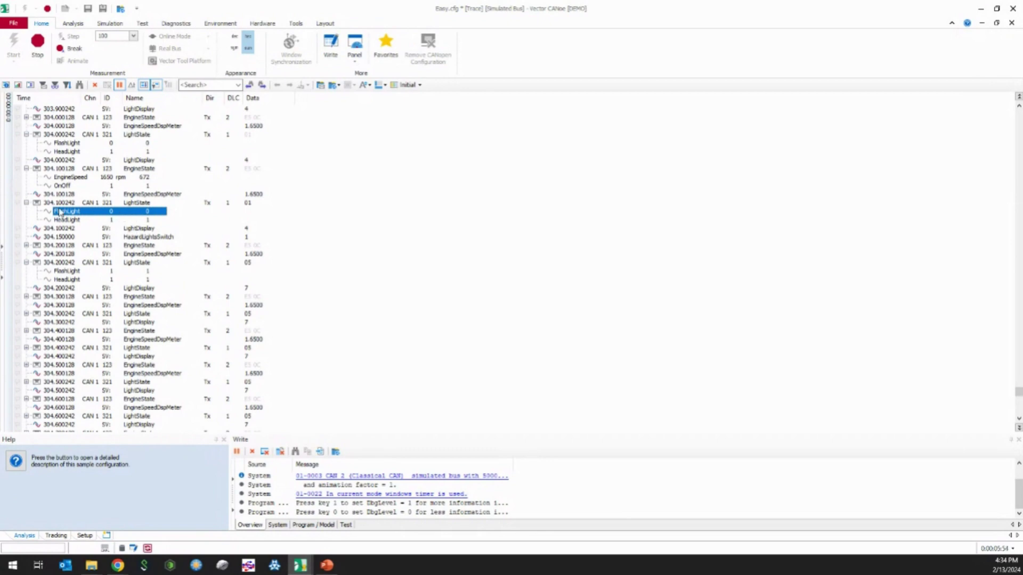
left_click(86, 206)
left_click(91, 213)
left_click(117, 273)
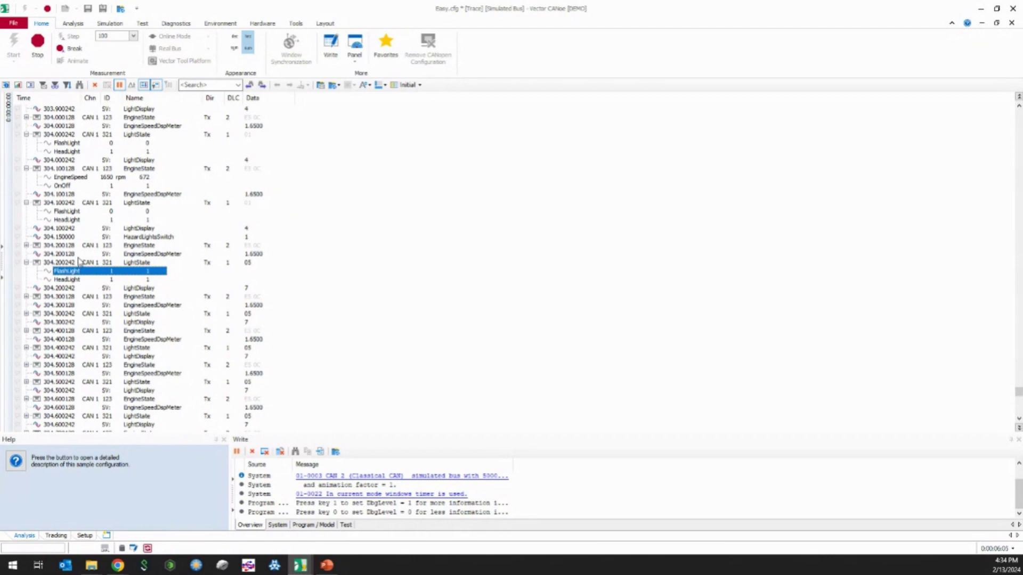
left_click(996, 24)
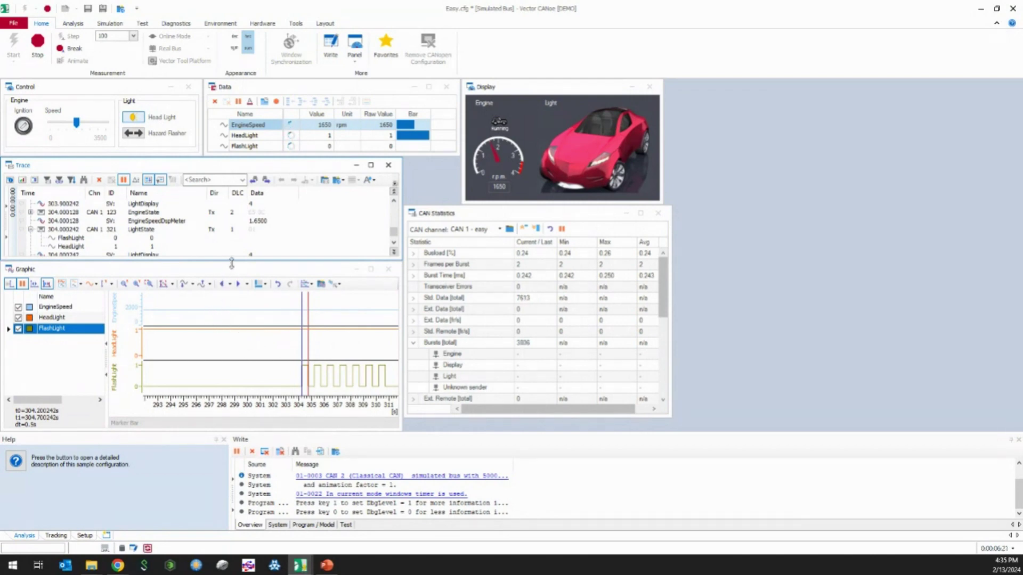
Step: Examine the FlashLight and HeadLight signals of the LightState message at 304.0 s, and switch on the hazard flasher
left_click(227, 230)
left_click(230, 239)
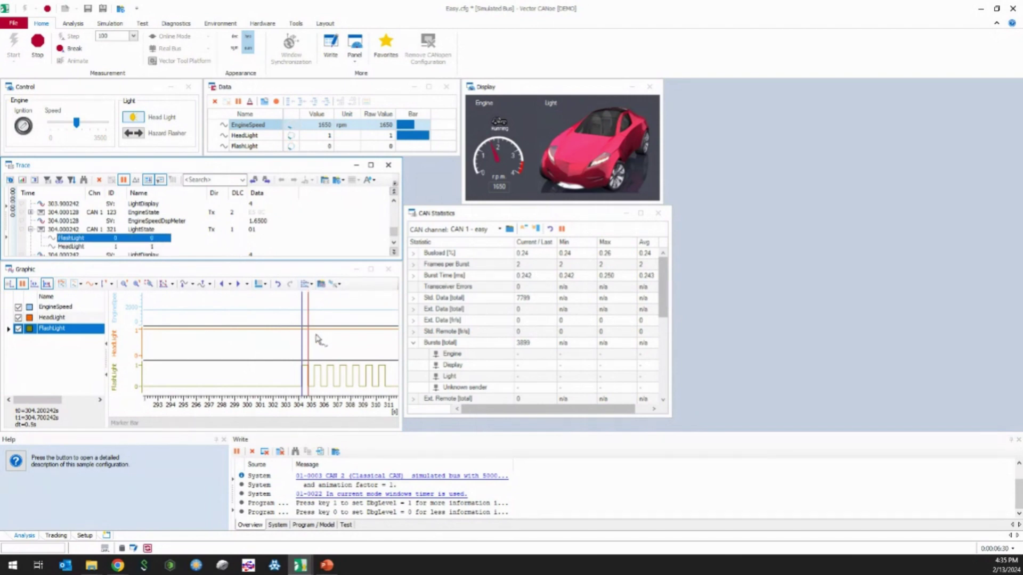
left_click(160, 246)
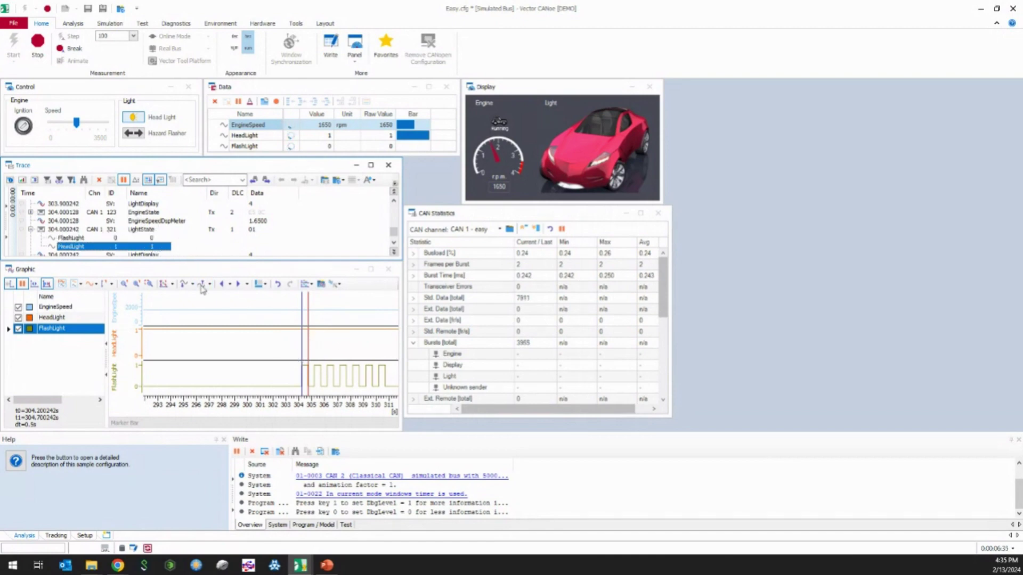
left_click(322, 147)
left_click(142, 136)
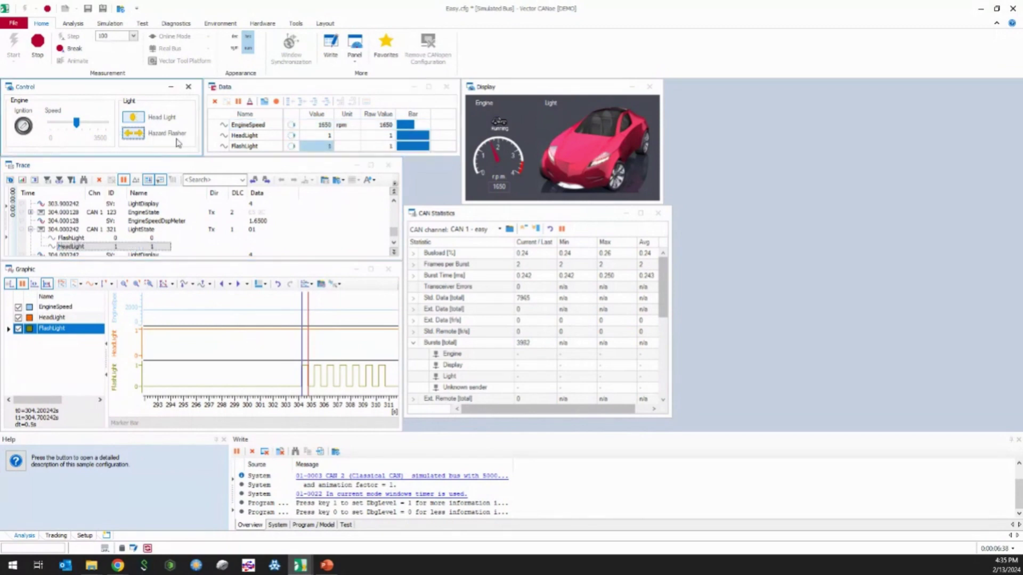
Step: Maximize the Data window and add the OnOff signal from the easy database to it
left_click(337, 90)
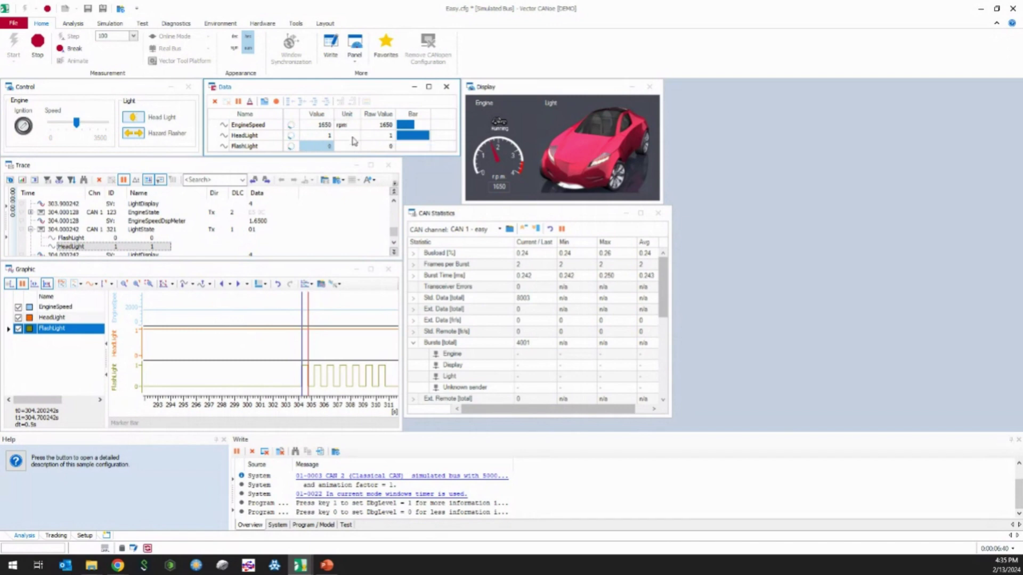
left_click(428, 86)
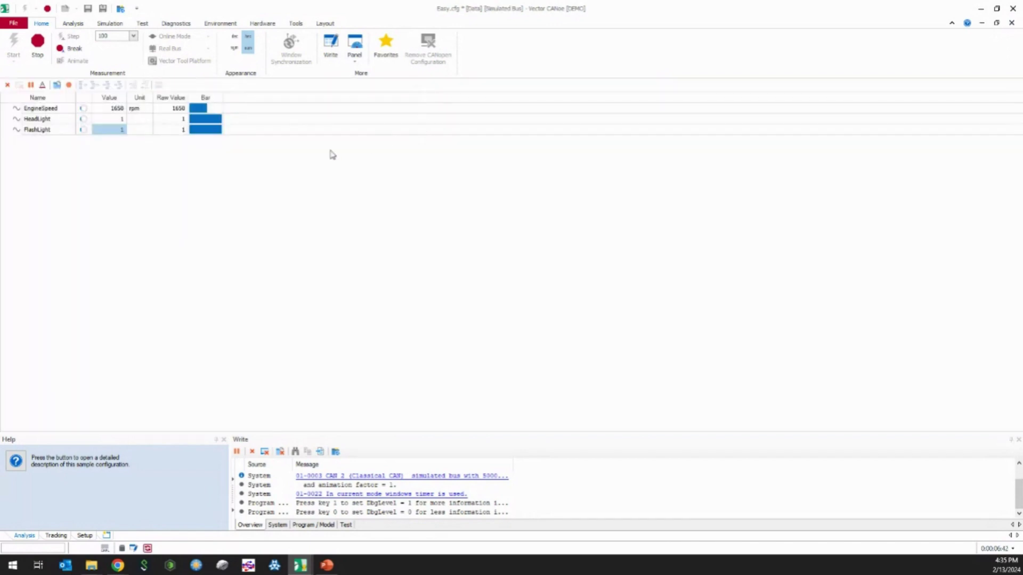
right_click(93, 160)
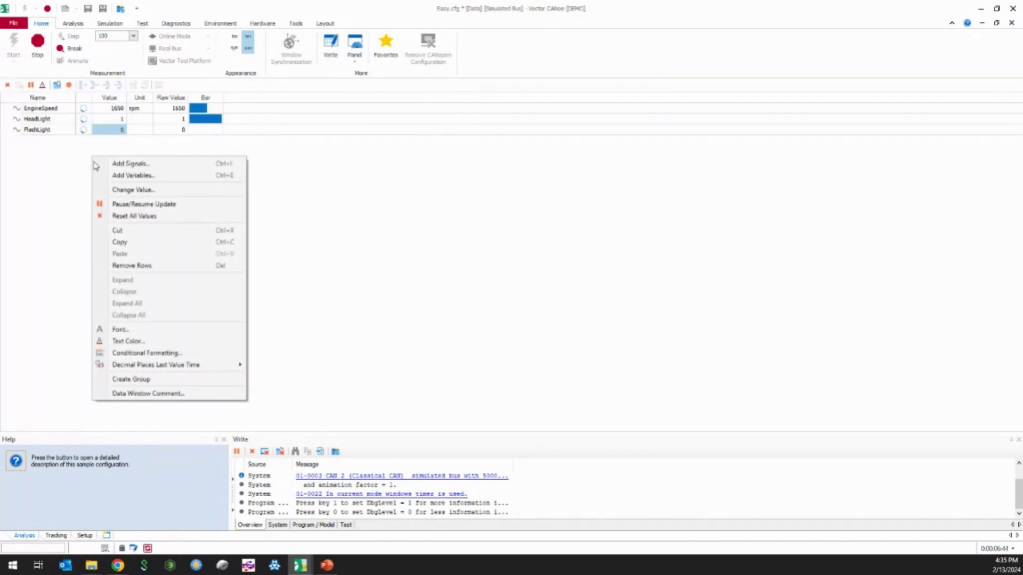
left_click(183, 169)
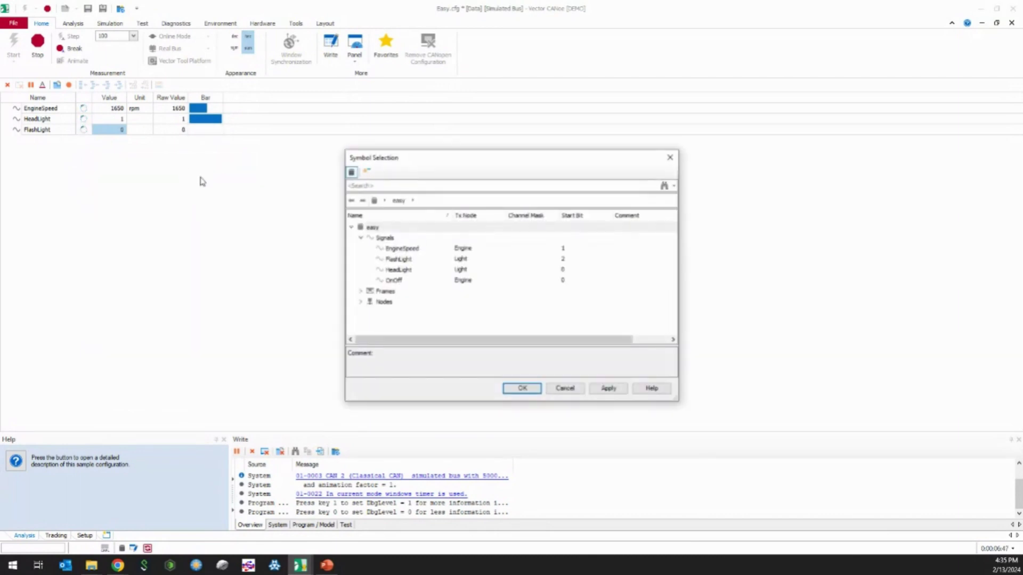
left_click(412, 281)
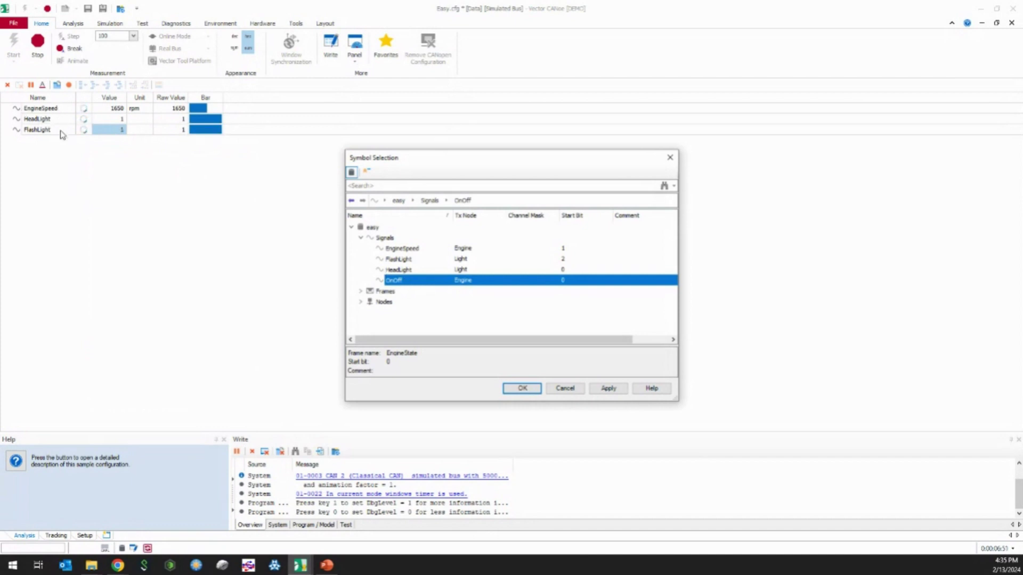
left_click(521, 388)
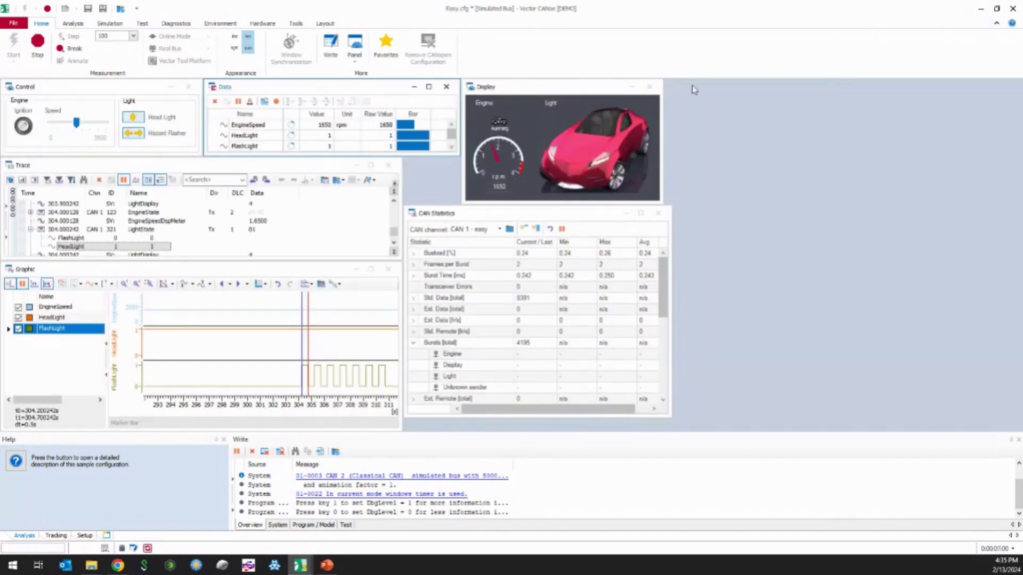
Step: Restore the Data window and increase its height to fit the OnOff row, and stop the measurement
left_click(997, 23)
left_click_drag(450, 155, 450, 167)
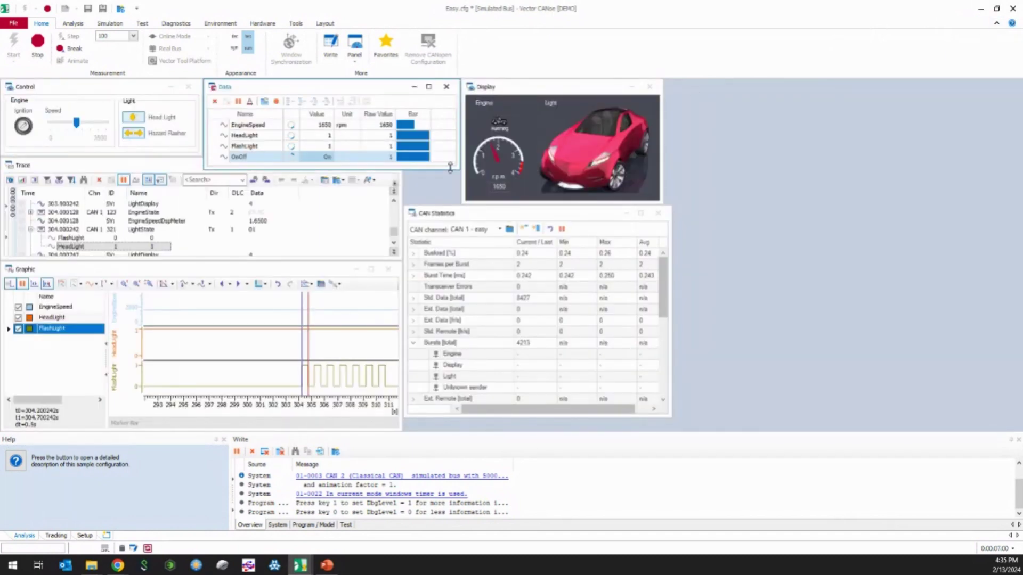
left_click(194, 169)
left_click(400, 148)
left_click(37, 41)
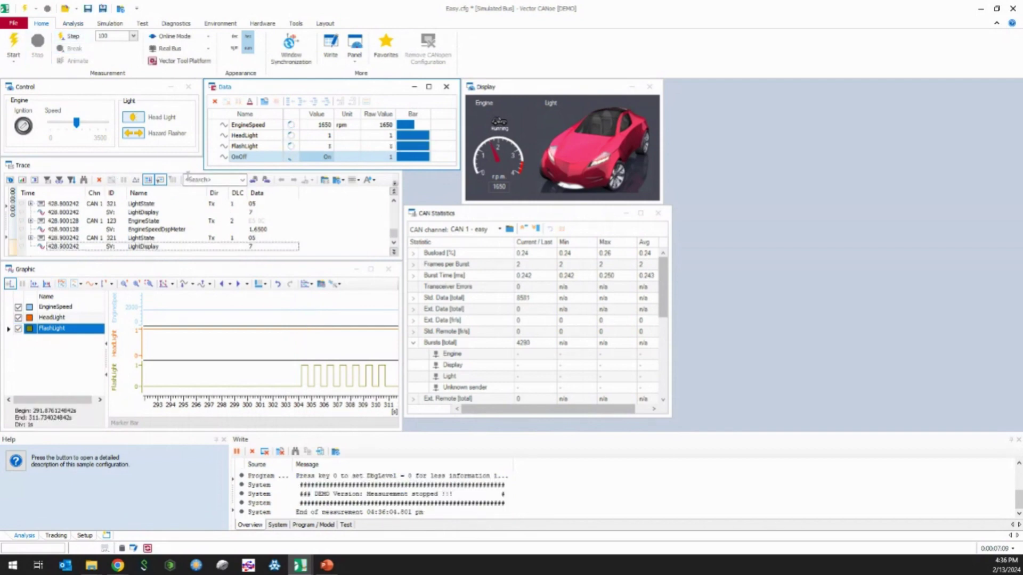
Step: Bring the existing Trace, Graphic and Data analysis windows to the front one after another
left_click(81, 23)
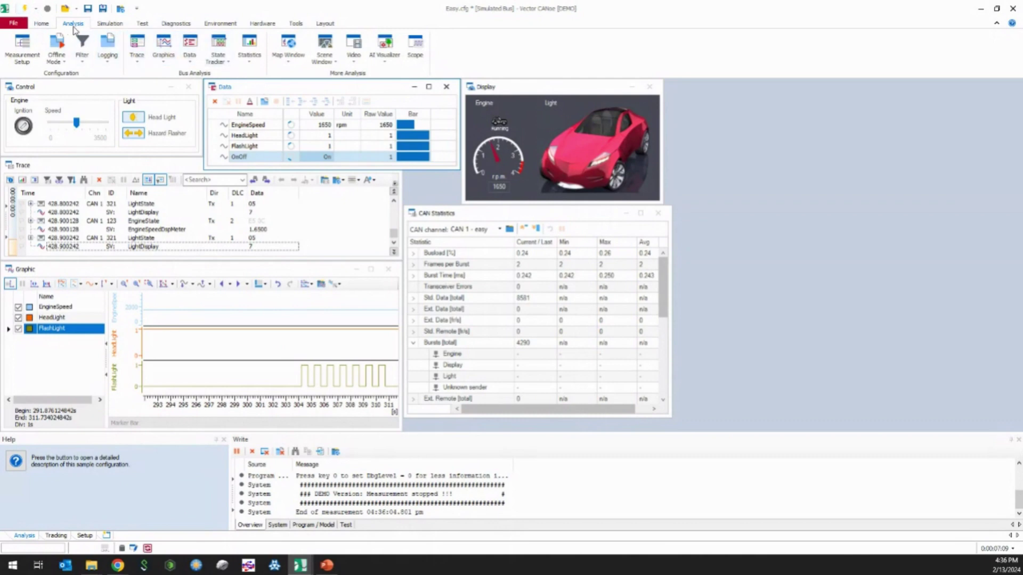
left_click(137, 56)
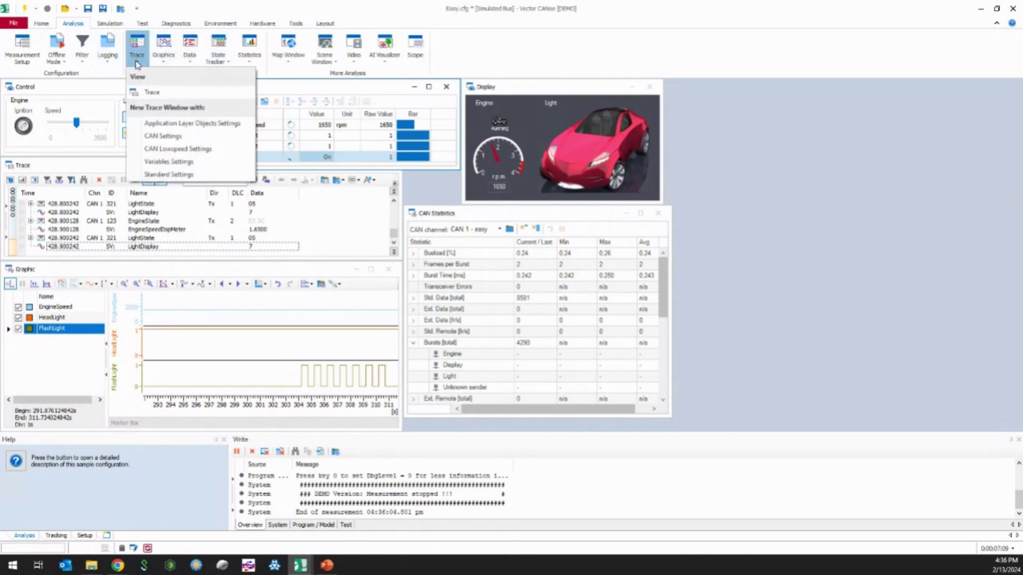
left_click(159, 97)
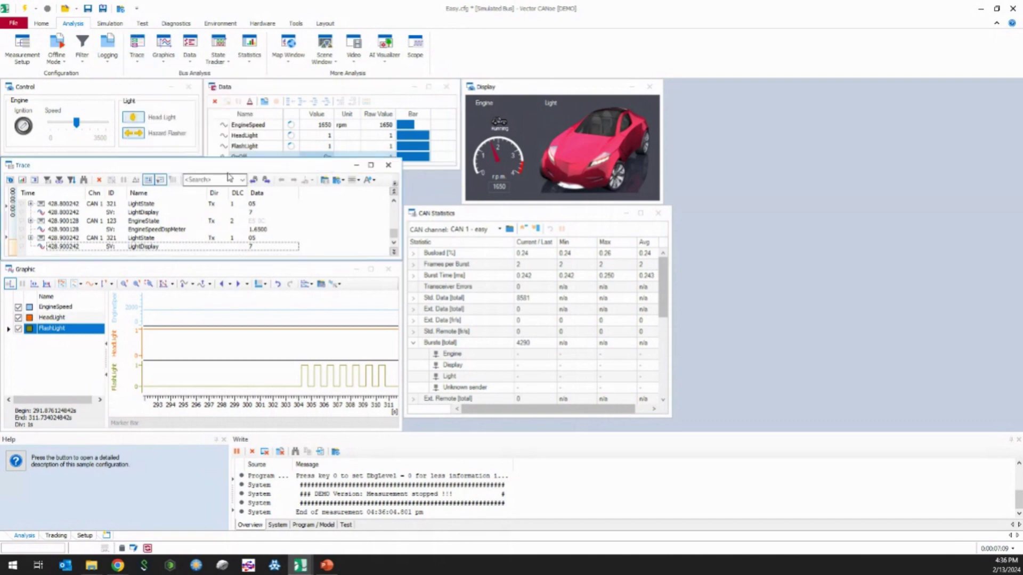
left_click(165, 57)
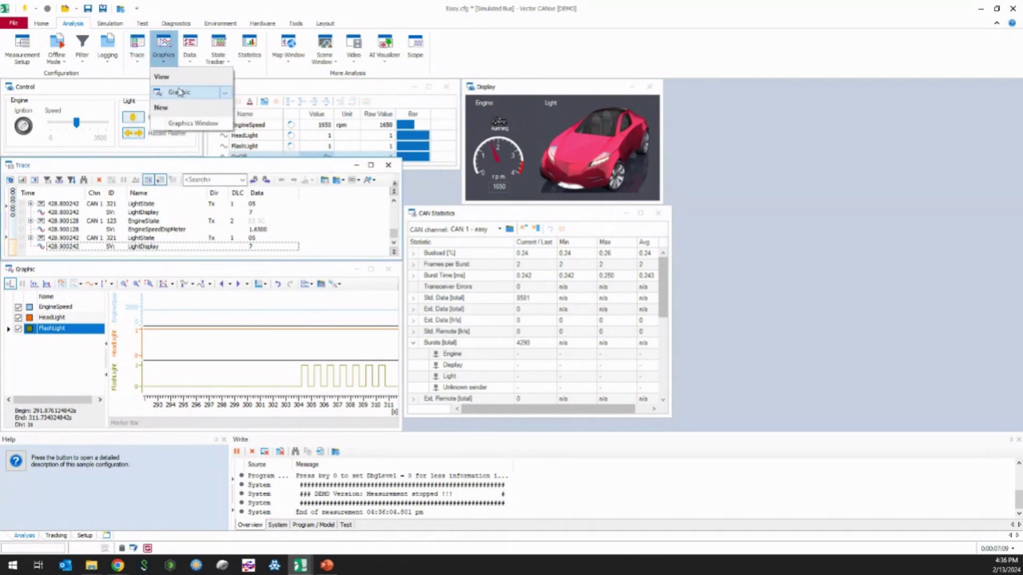
left_click(179, 93)
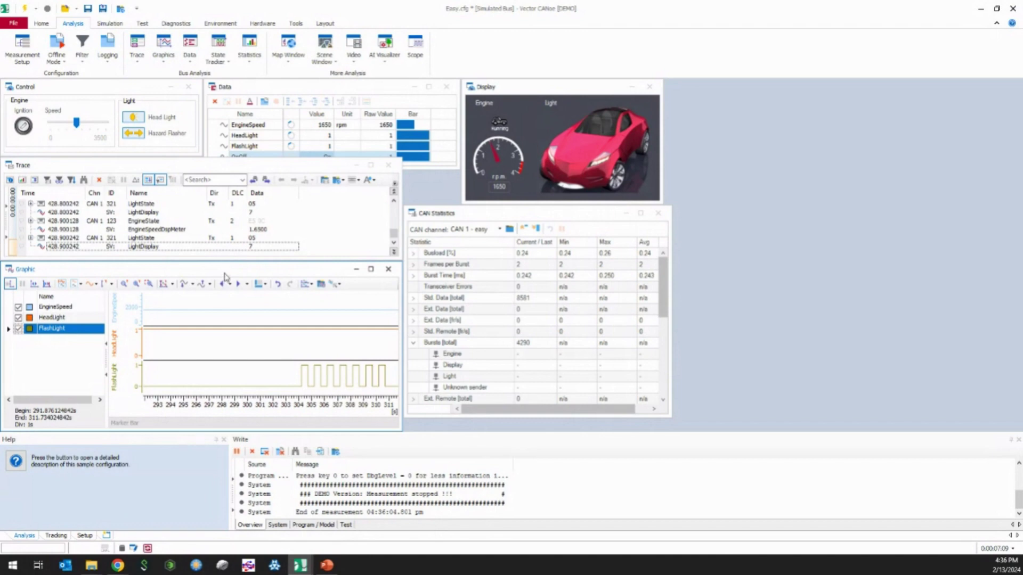
left_click(190, 57)
left_click(208, 93)
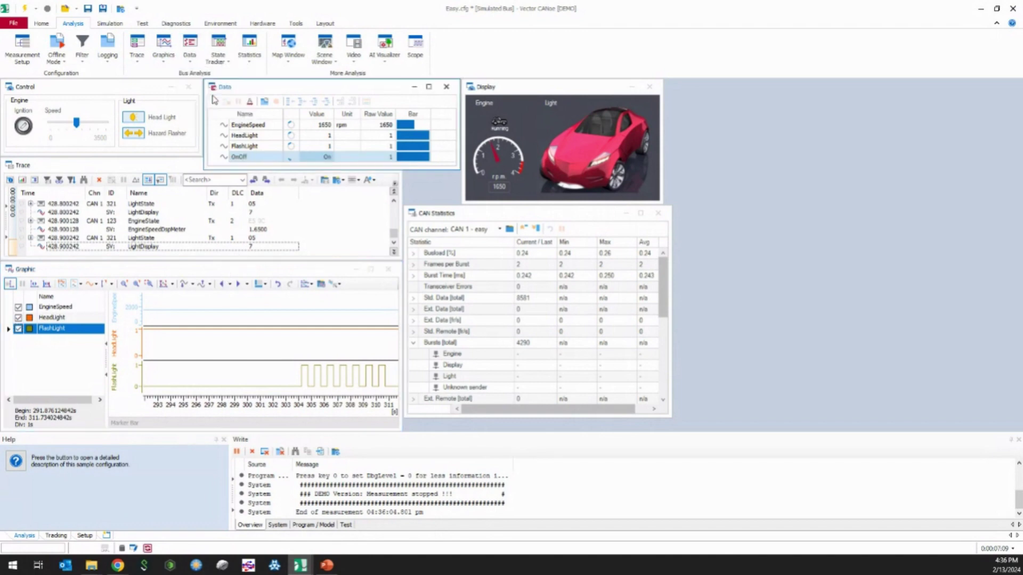
Step: Insert a new Data window, accepting the suggested name
left_click(191, 60)
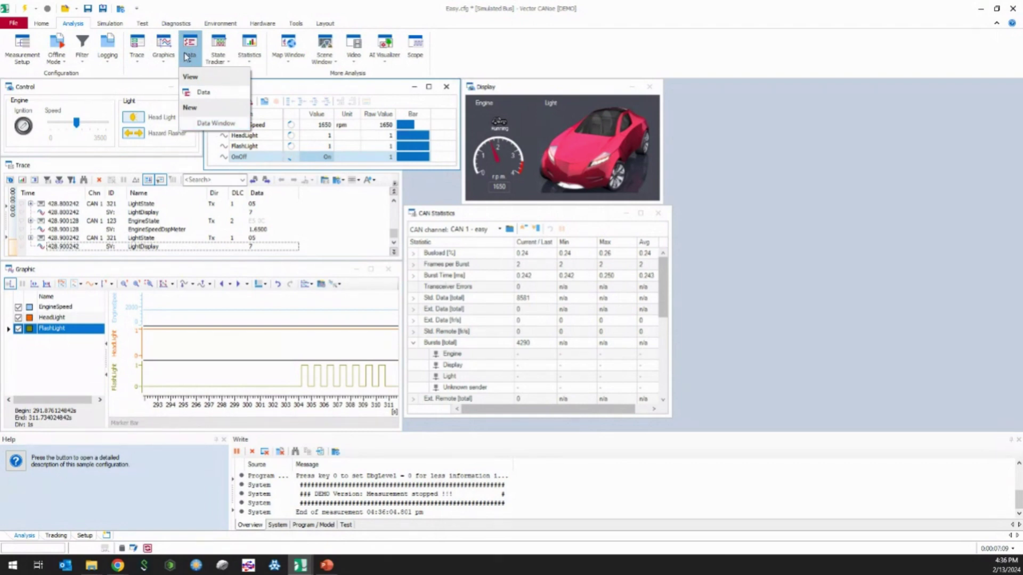
left_click(221, 124)
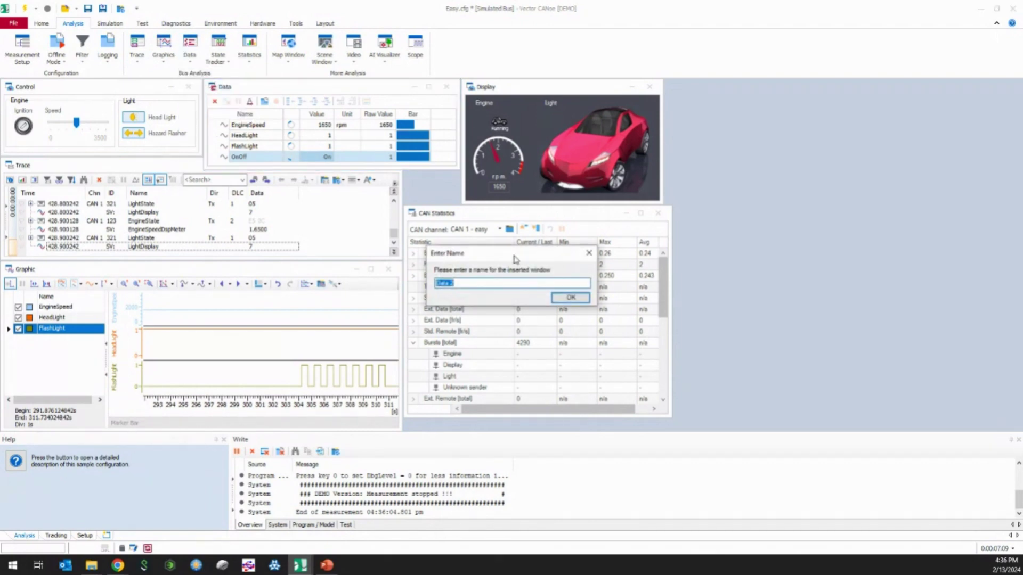
left_click(513, 282)
key("Return")
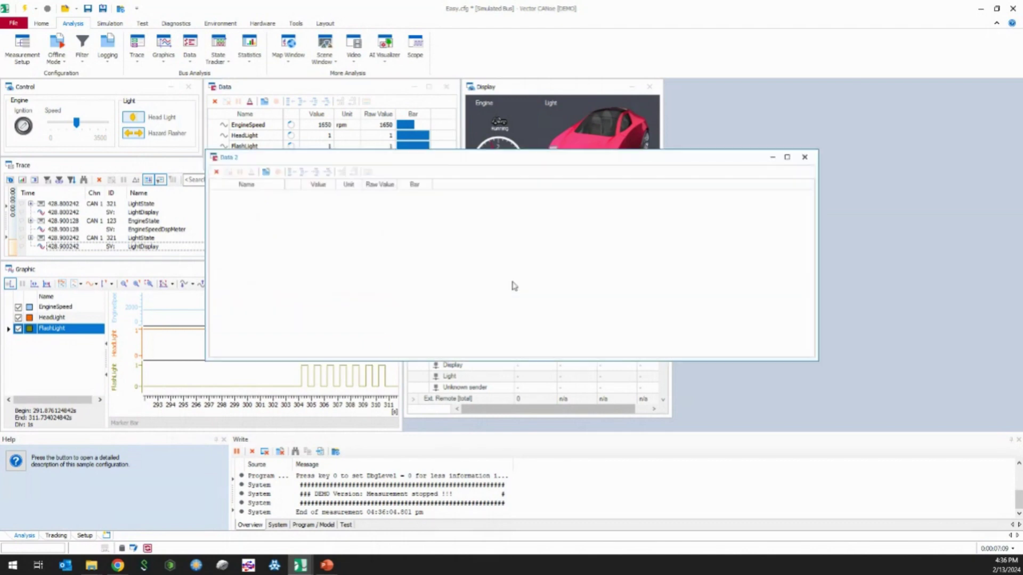
Step: Narrow the Data 2 window to about half its width and place it beside the Display window
left_click_drag(284, 161, 438, 146)
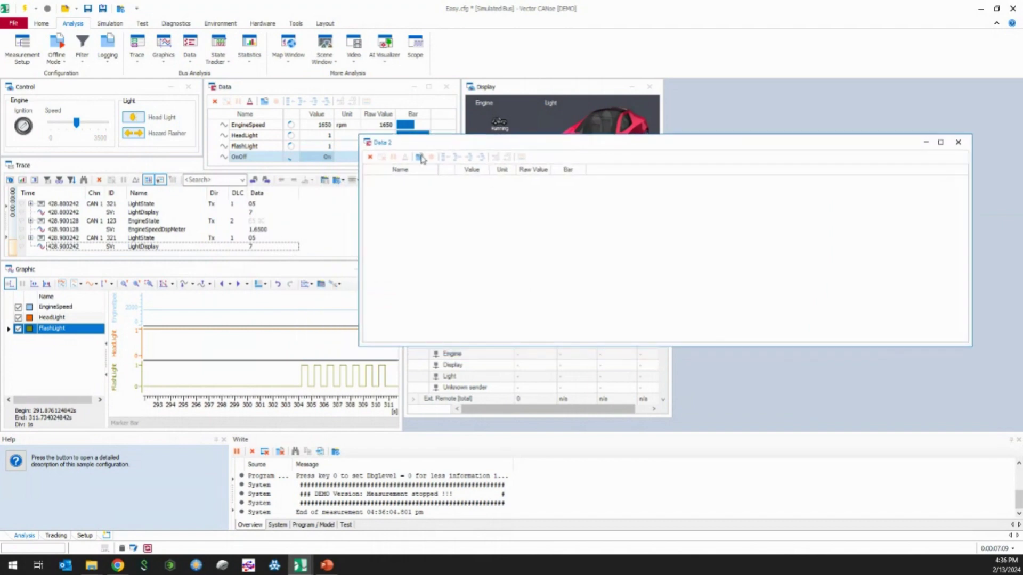
left_click_drag(362, 203, 674, 203)
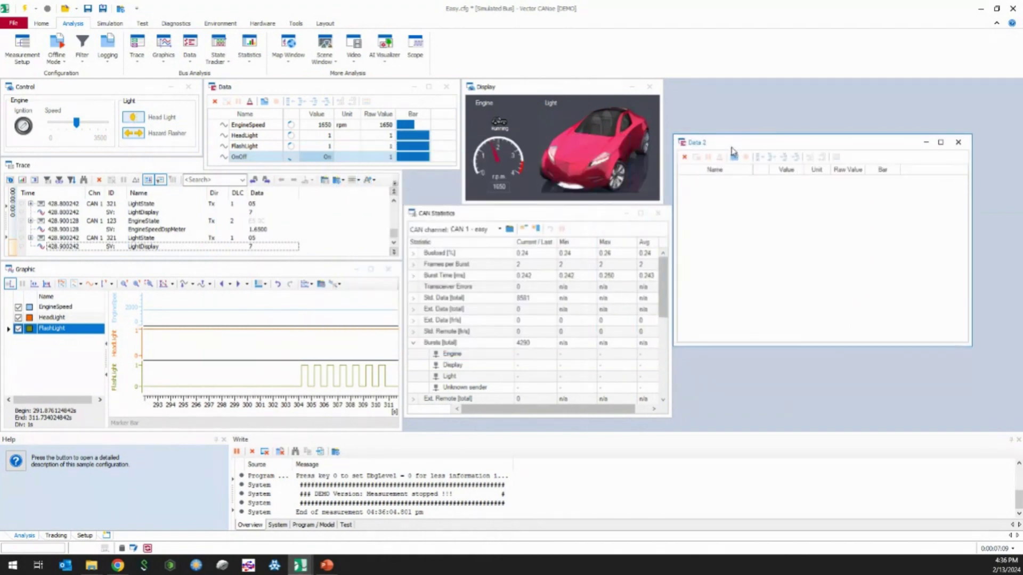
left_click_drag(734, 147, 725, 92)
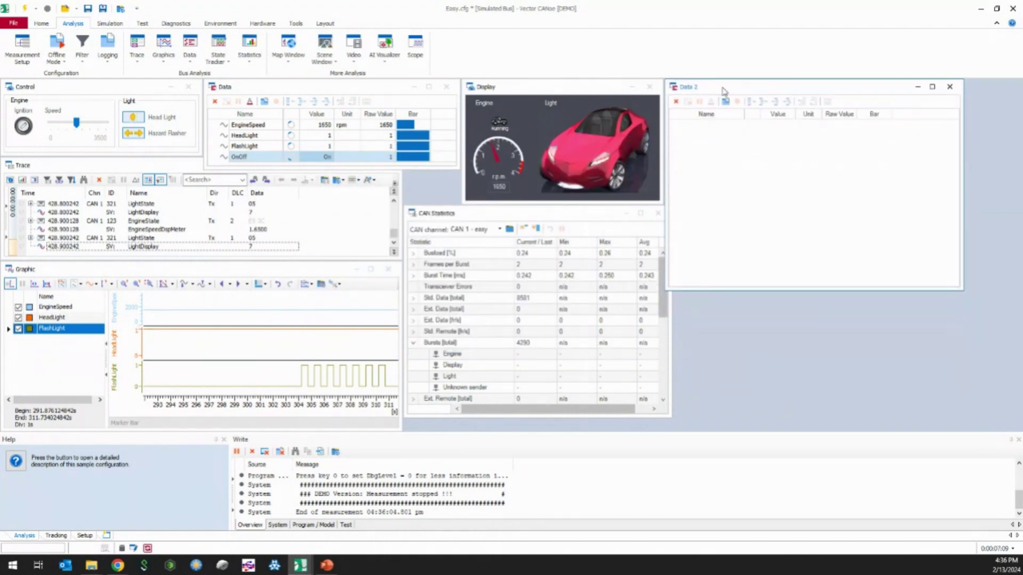
Step: Change the Data 2 window to a Standard Window and move it over the empty area beside CAN Statistics
right_click(719, 91)
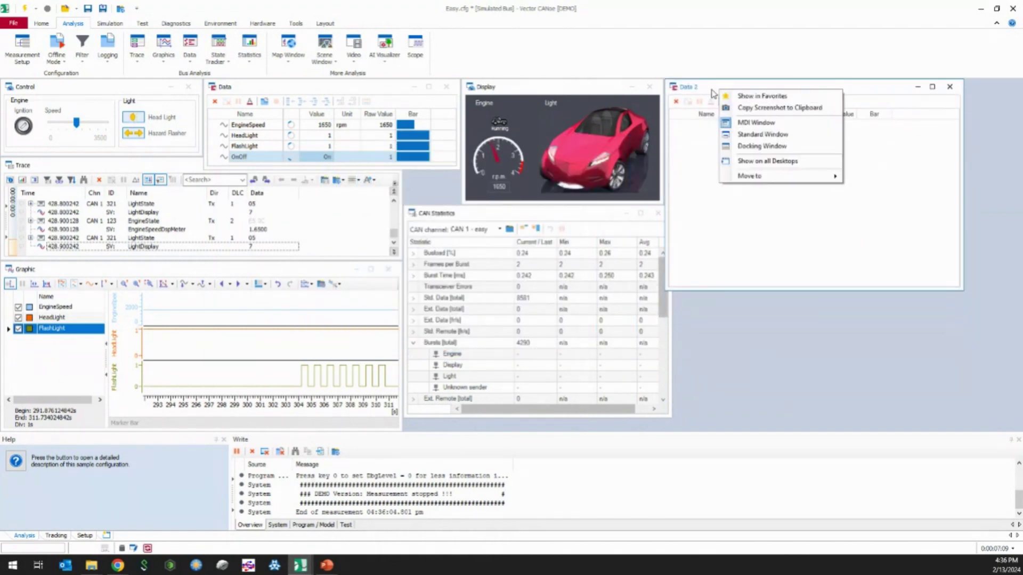
left_click(756, 134)
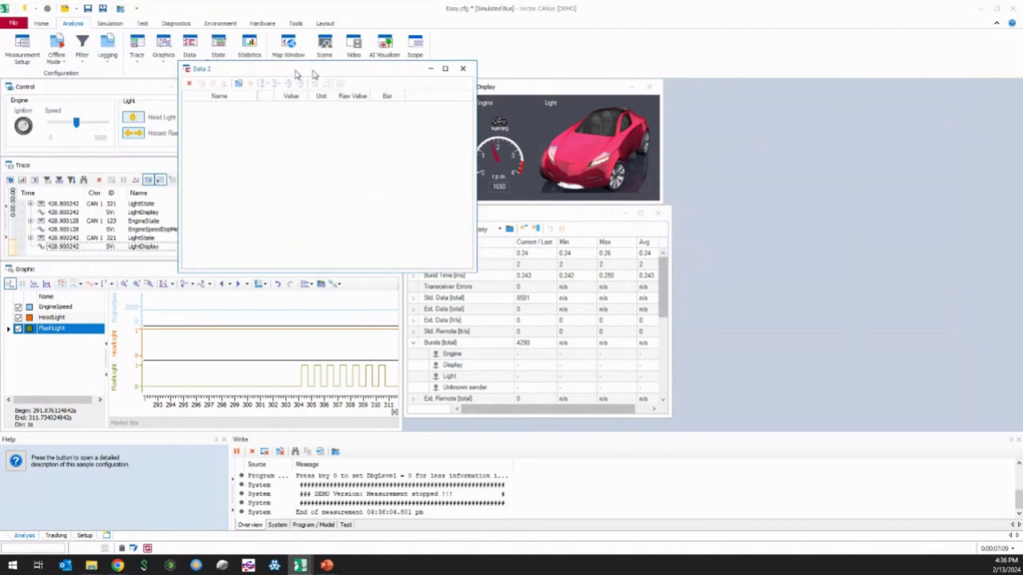
left_click_drag(301, 70, 766, 166)
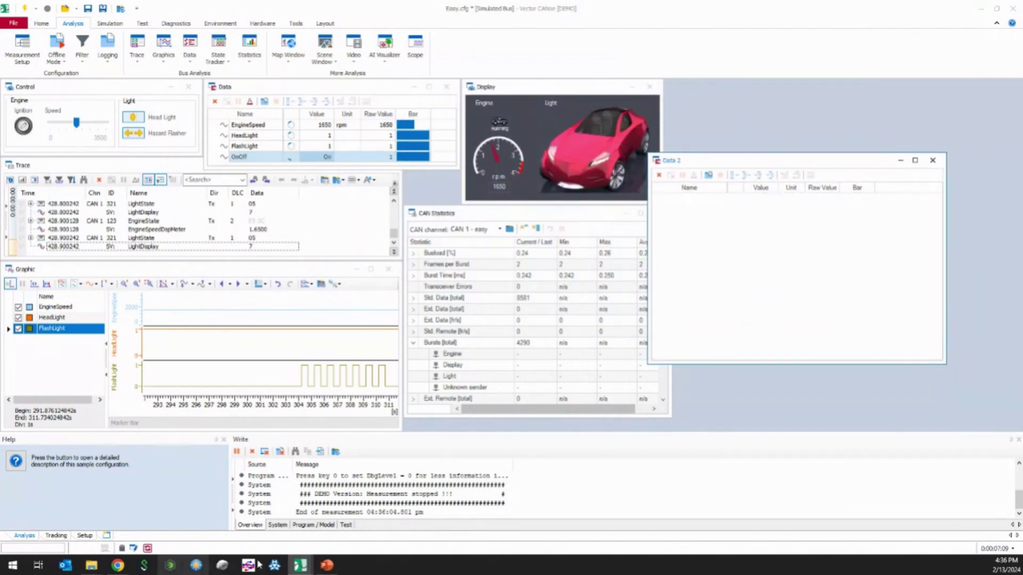
mouse_move(306, 569)
mouse_move(434, 486)
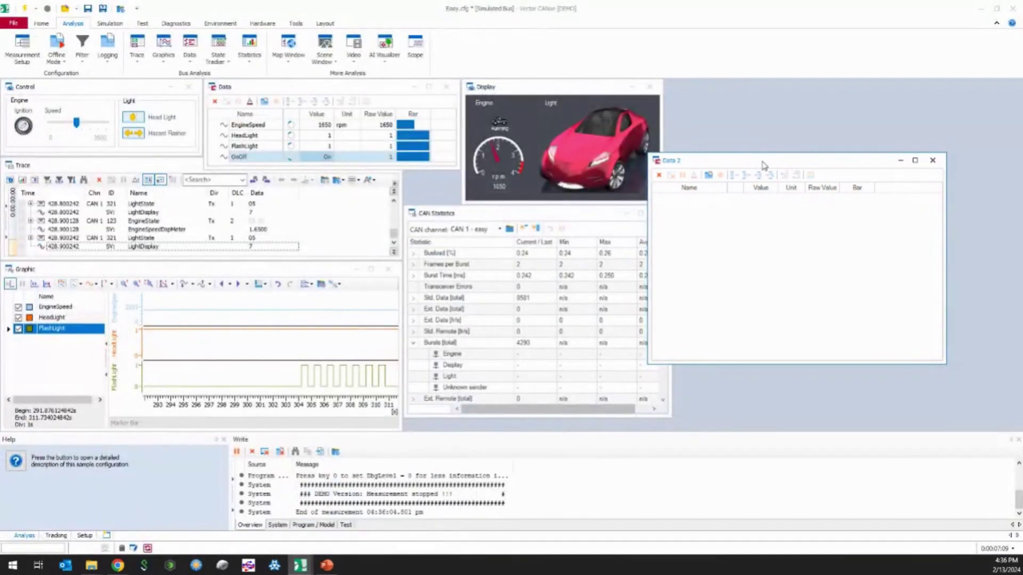
Step: Try Data 2 as a Docking Window, and return it to an MDI Window
right_click(762, 162)
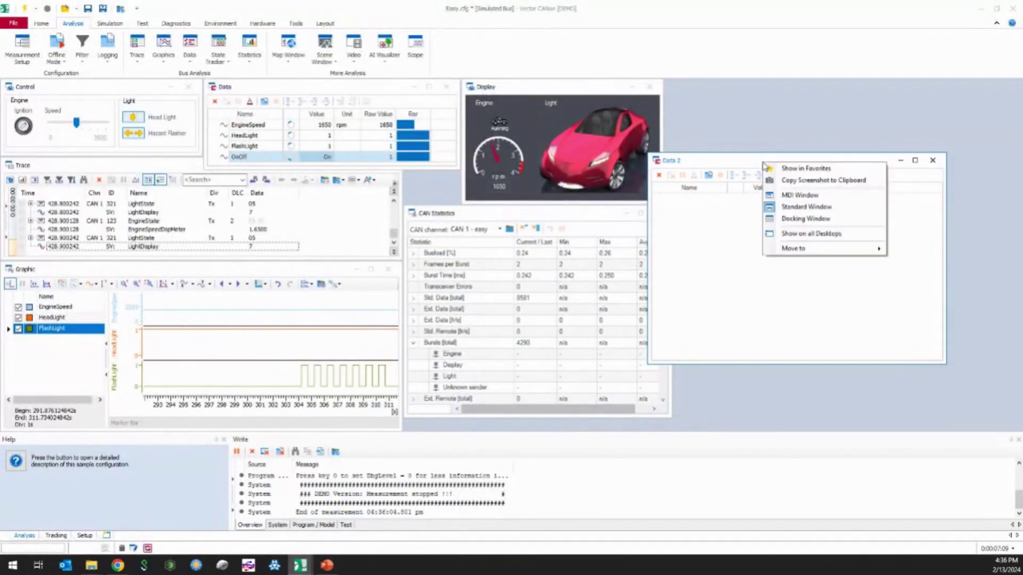
left_click(799, 220)
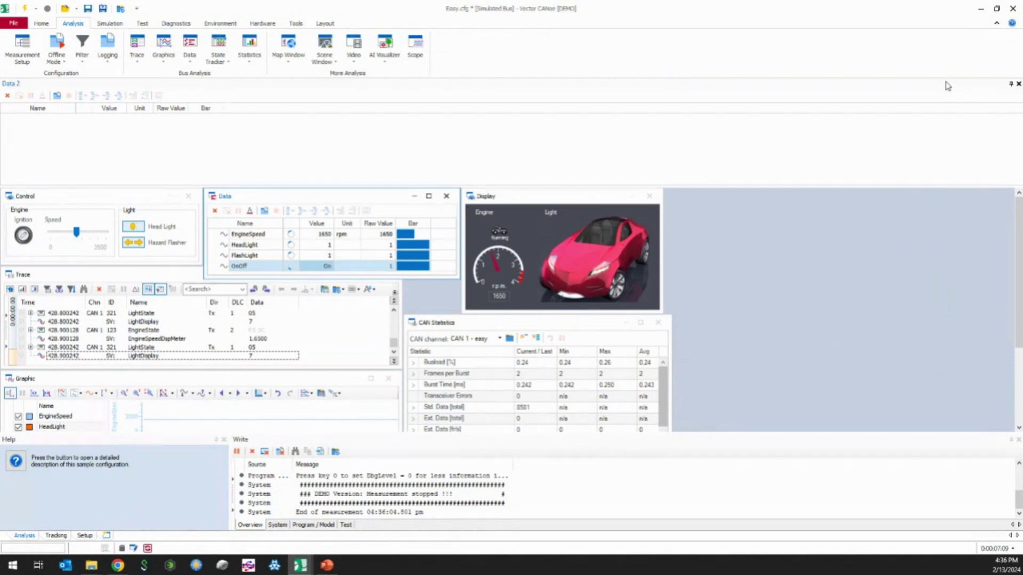
right_click(900, 84)
left_click(956, 116)
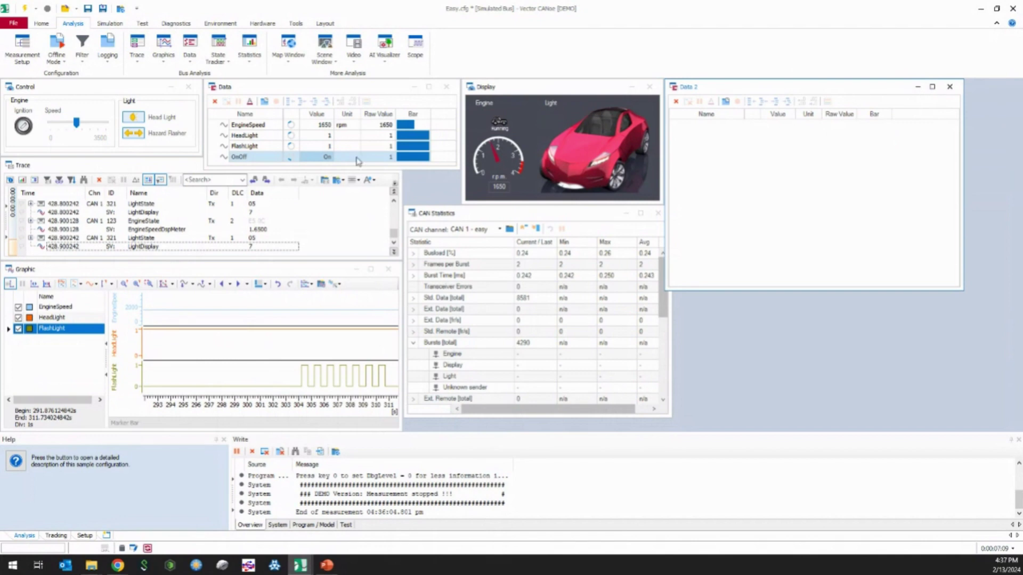
Step: Insert a new Graphics window, accepting the suggested name Graphics 2, and close its view
left_click(136, 56)
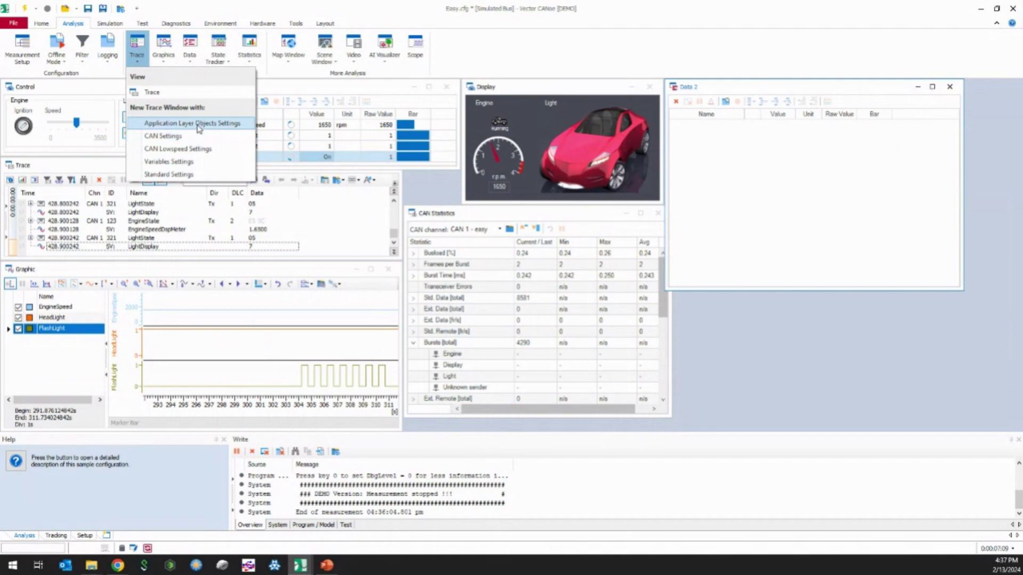
left_click(163, 63)
left_click(192, 123)
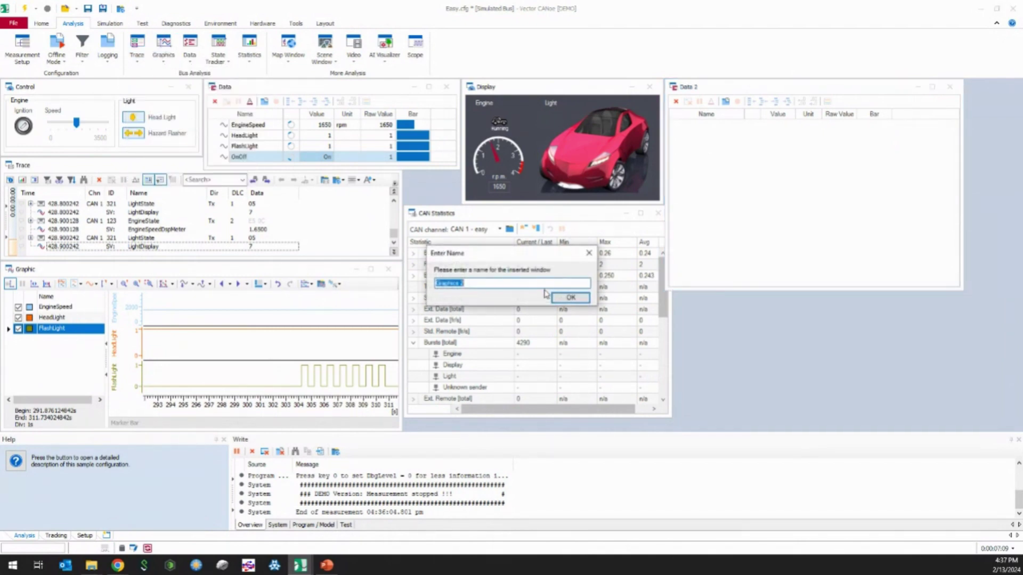
left_click(539, 283)
left_click(571, 297)
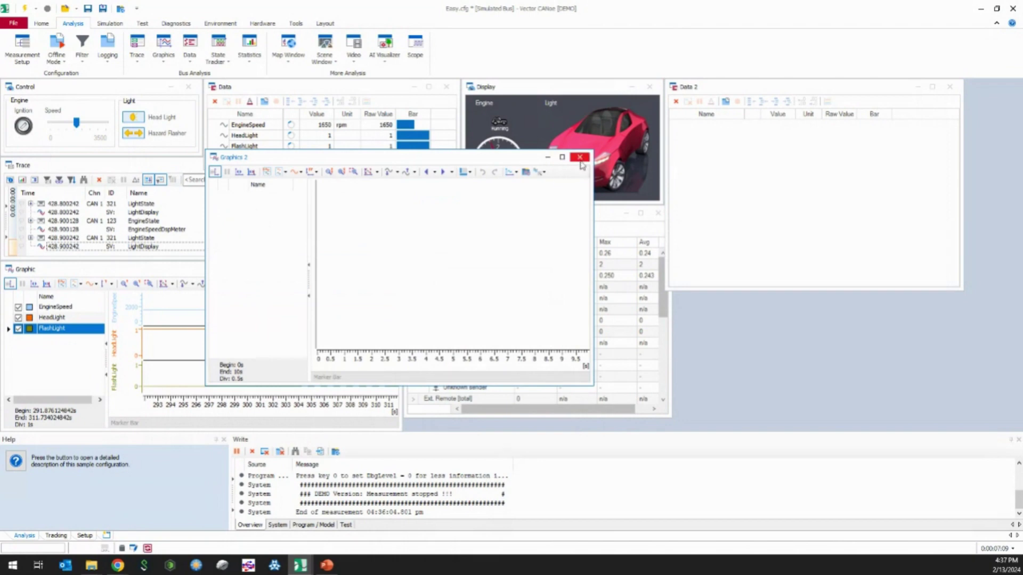
left_click(581, 161)
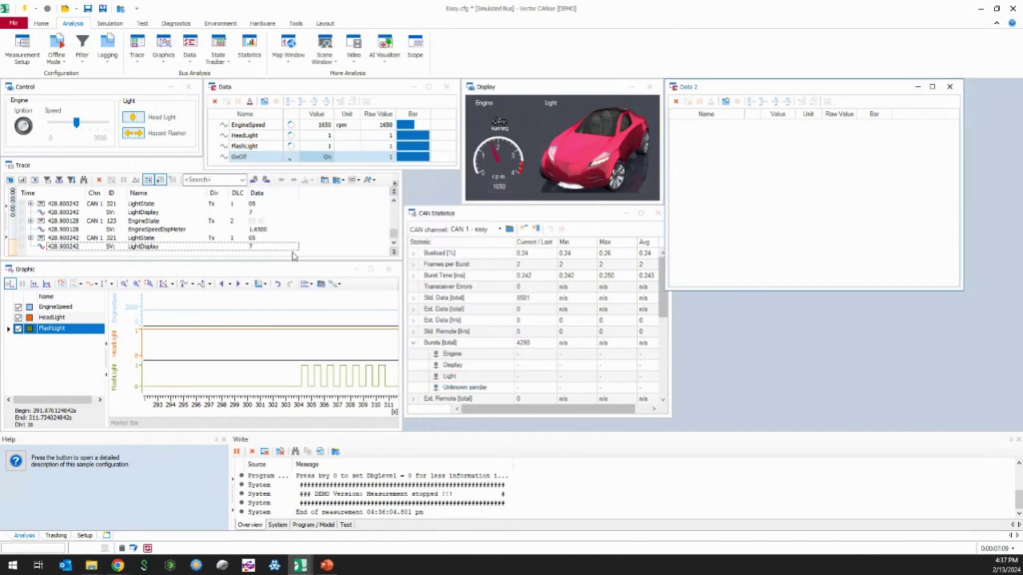
Step: Select the EngineState message in the Trace and switch off the Head Light and Hazard Flasher controls
left_click(203, 222)
mouse_move(76, 122)
left_mouse_down()
mouse_move(91, 127)
mouse_move(76, 123)
left_mouse_up()
left_click(142, 122)
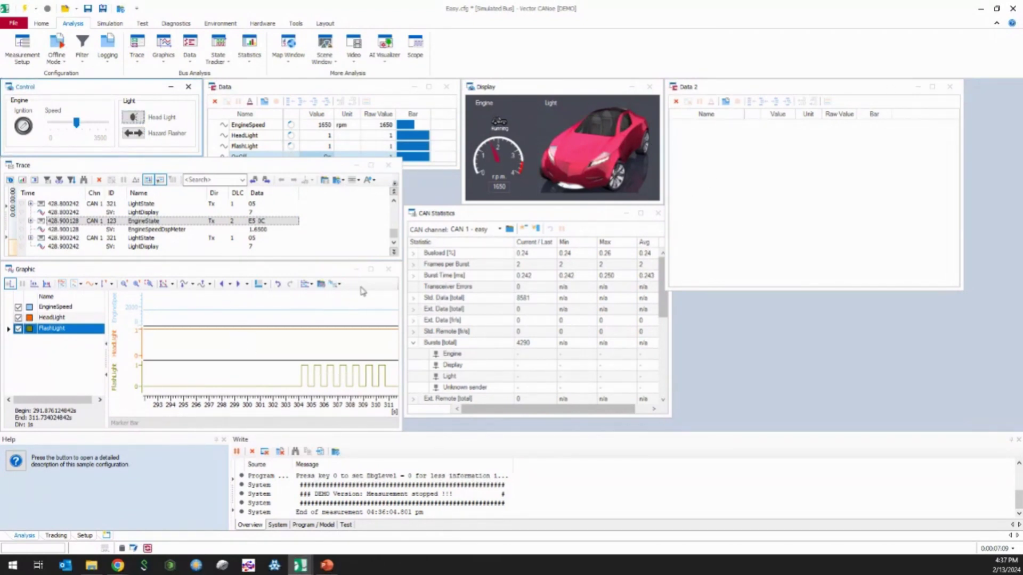
Step: Start the measurement, toggle the Trace display mode to fixed message rows, and select the LightState message
left_click(25, 9)
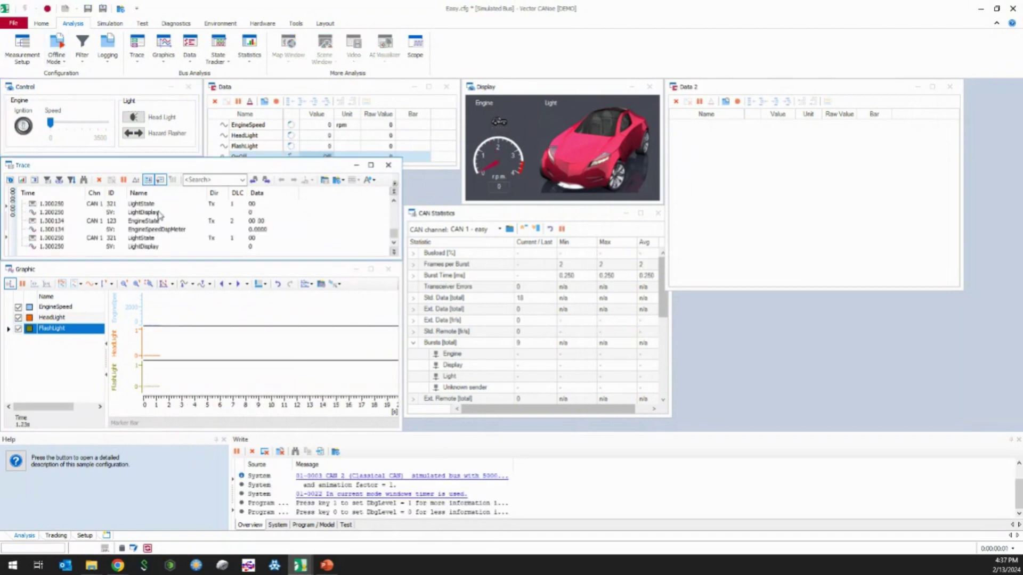
left_click(148, 179)
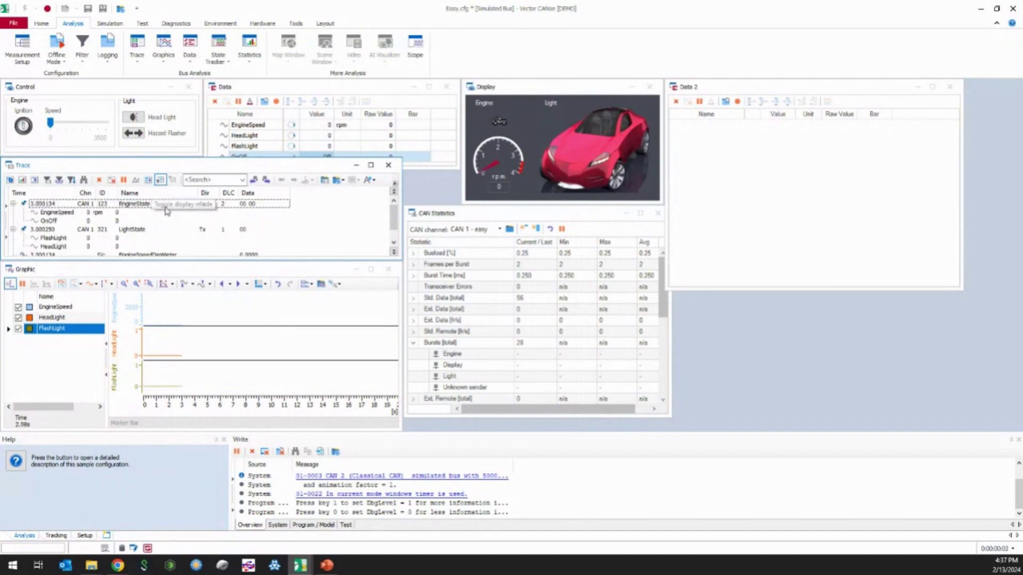
left_click(148, 230)
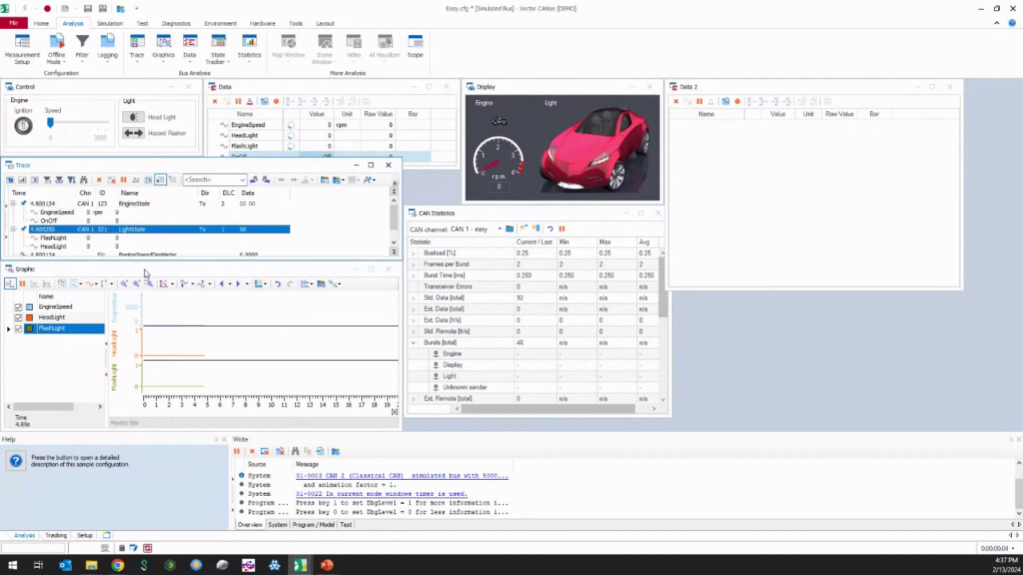
Step: Show the Setup desktop, view the CAN IG interactive generator's window, and minimize it
left_click(86, 536)
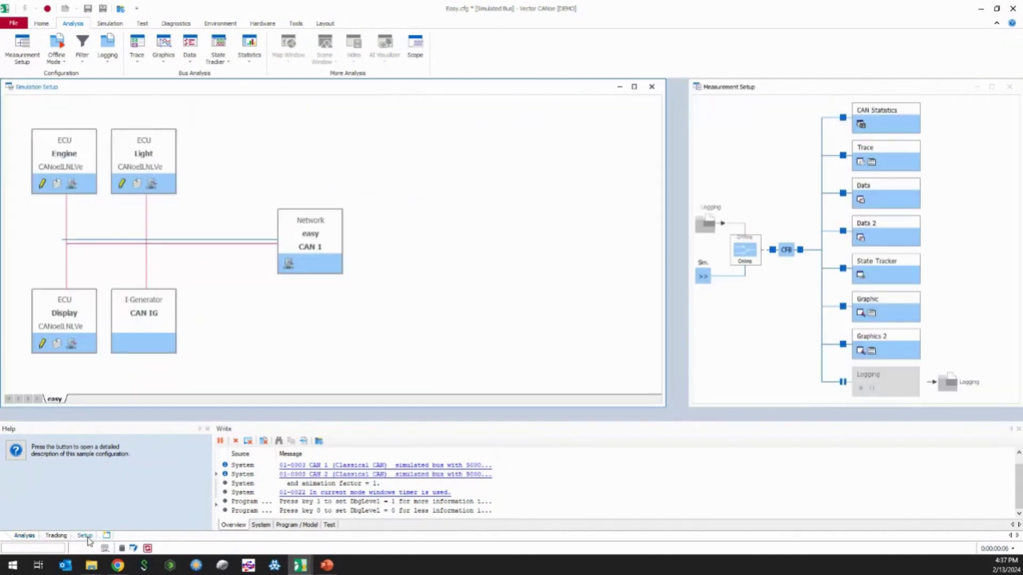
right_click(169, 323)
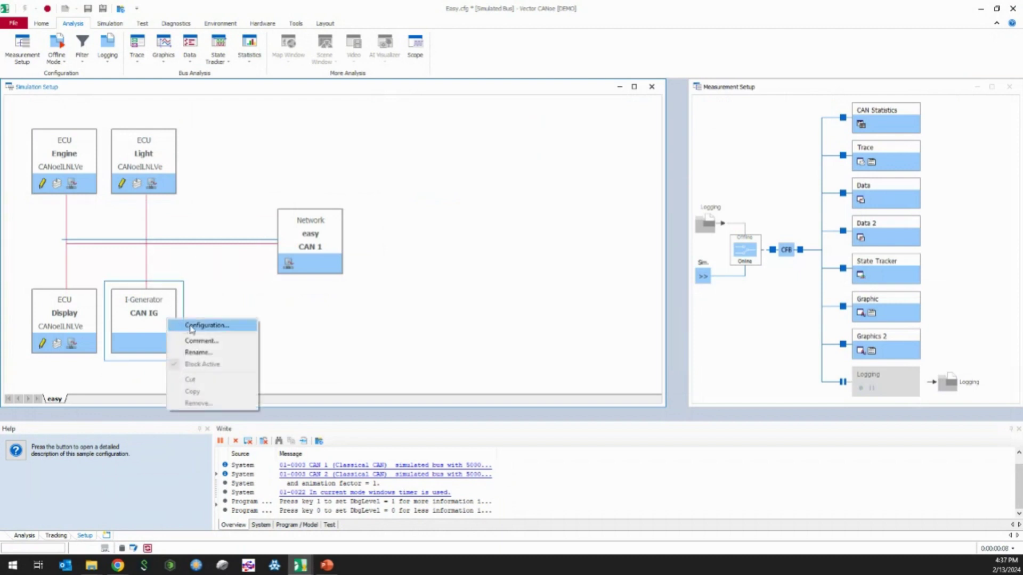
left_click(151, 307)
double_click(176, 303)
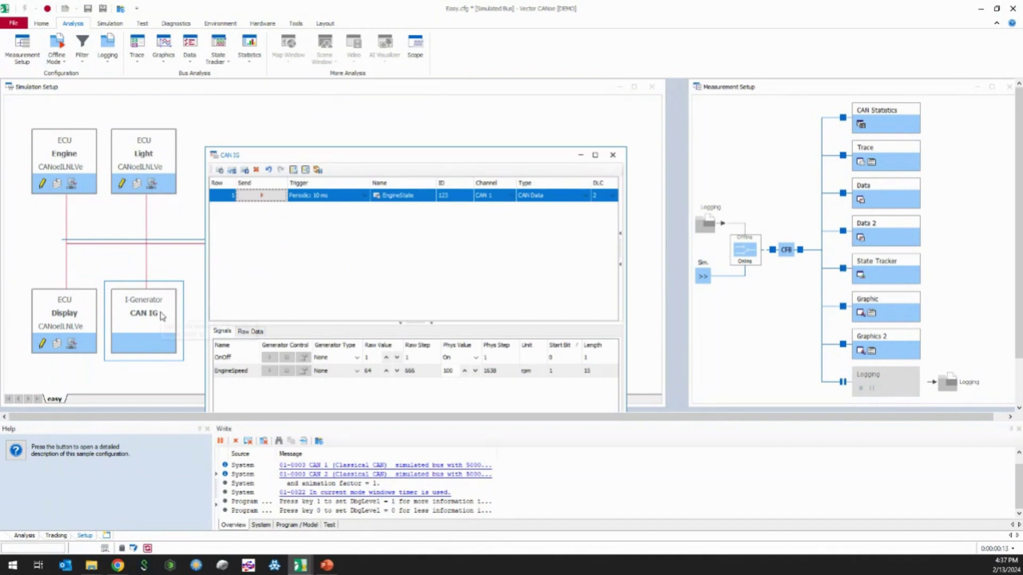
left_click(580, 155)
Step: Stop the measurement and insert a CAN replay block on the easy network's bus line
right_click(217, 247)
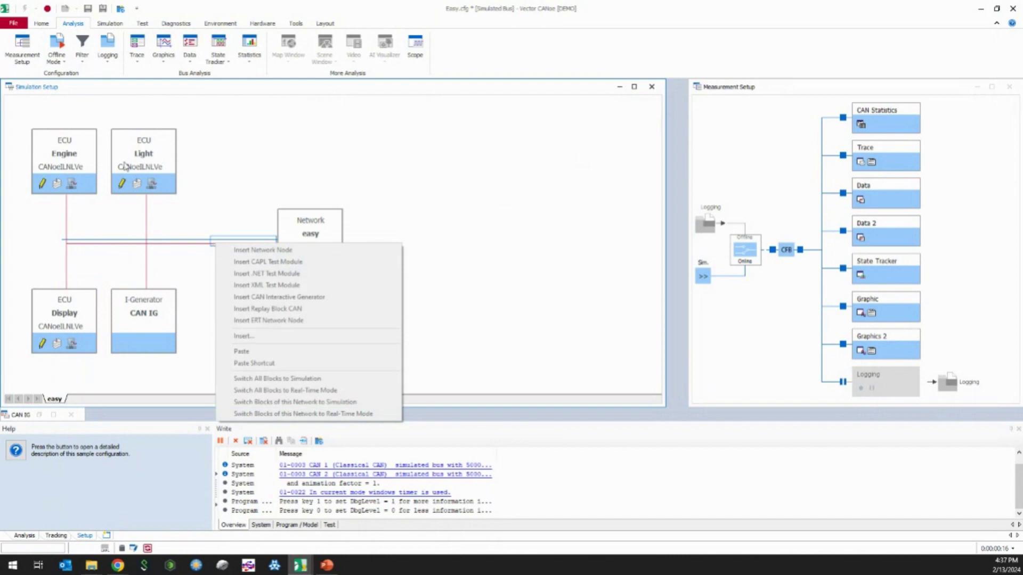
left_click(48, 8)
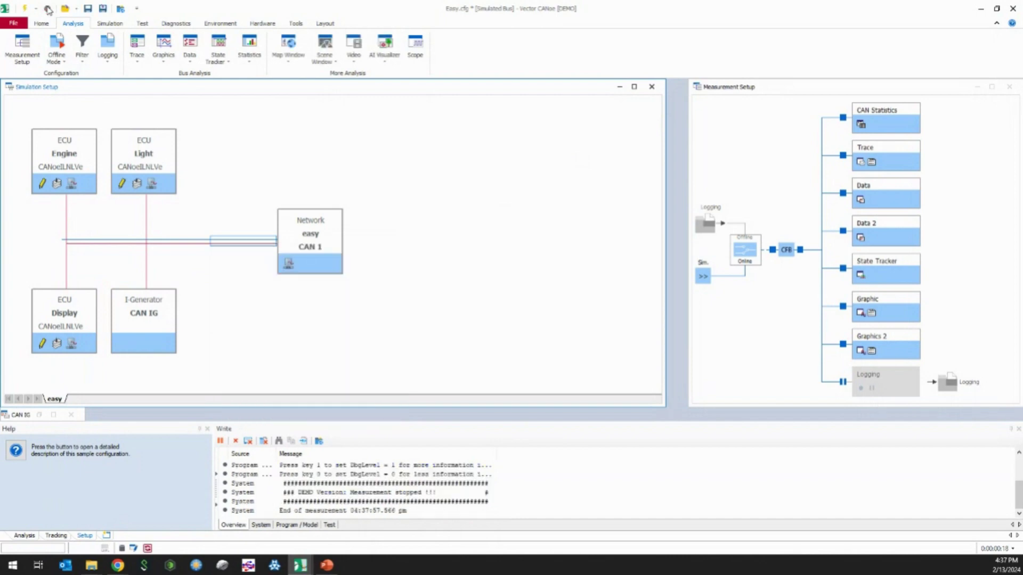
right_click(224, 241)
left_click(236, 205)
right_click(237, 246)
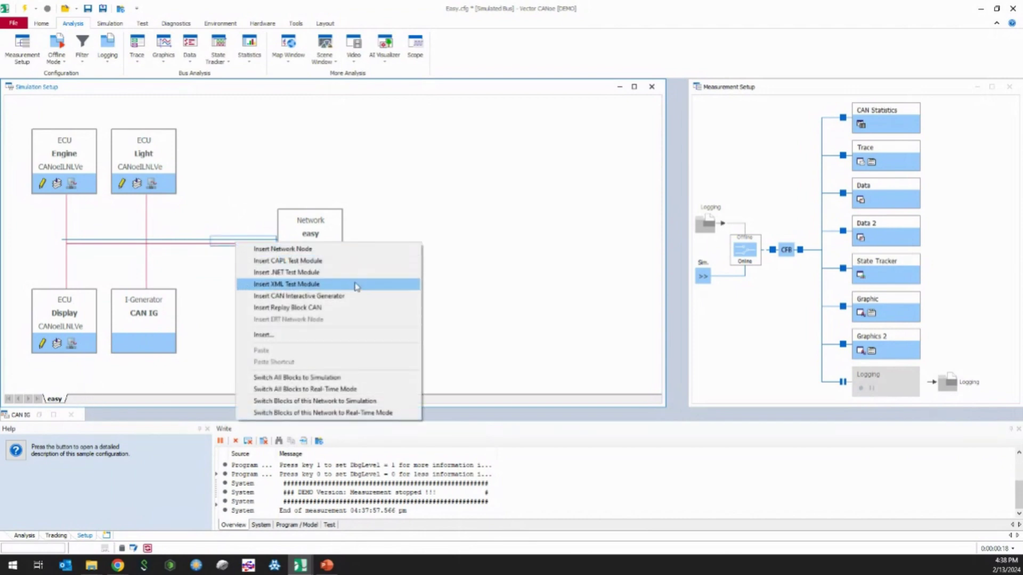
left_click(331, 307)
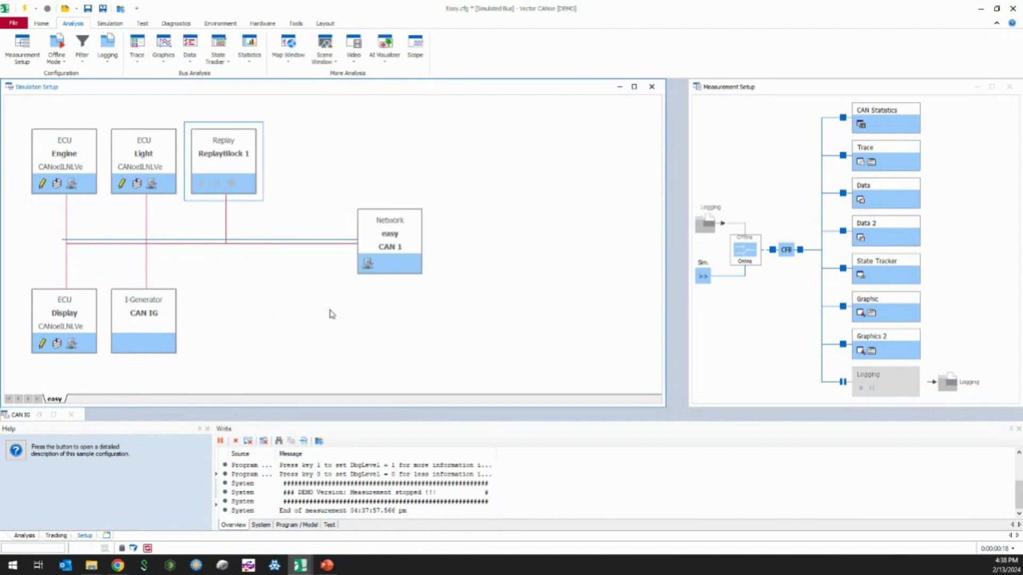
Step: Remove the replay block from the simulation setup
right_click(244, 145)
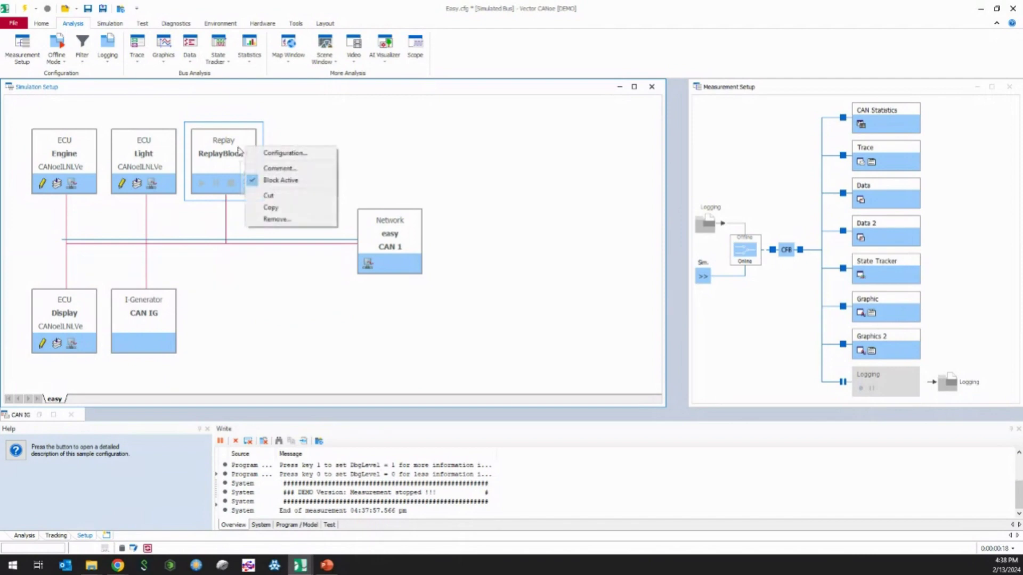
left_click(275, 218)
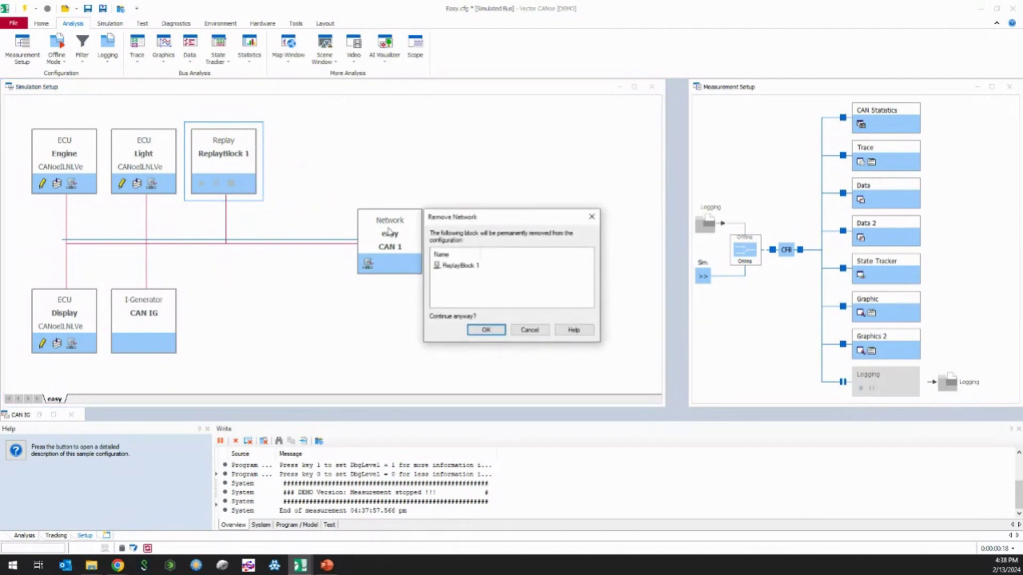
left_click(486, 330)
Step: Start the measurement and open the CAN IG interactive generator from the simulation setup
left_click(151, 327)
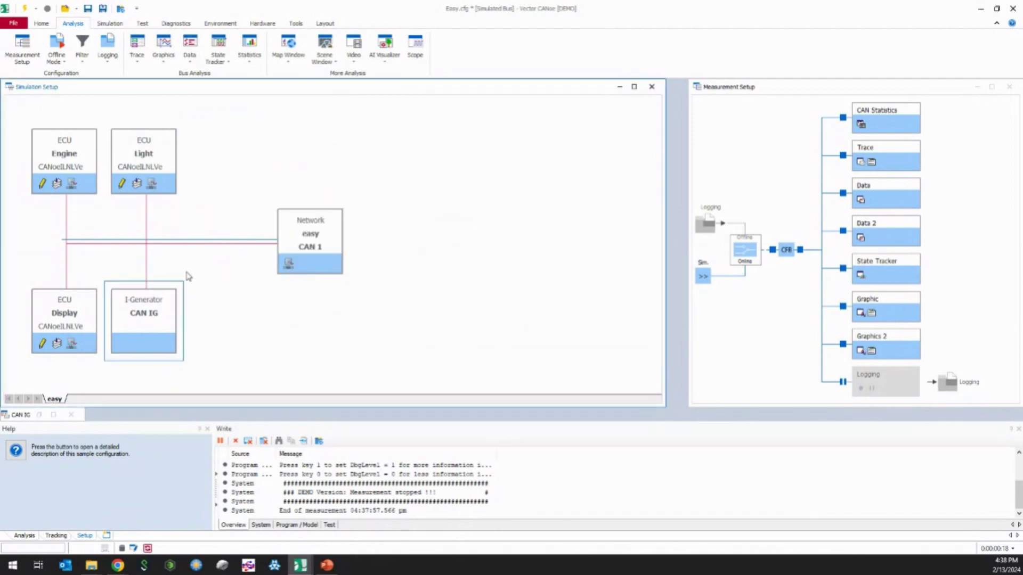
left_click(25, 9)
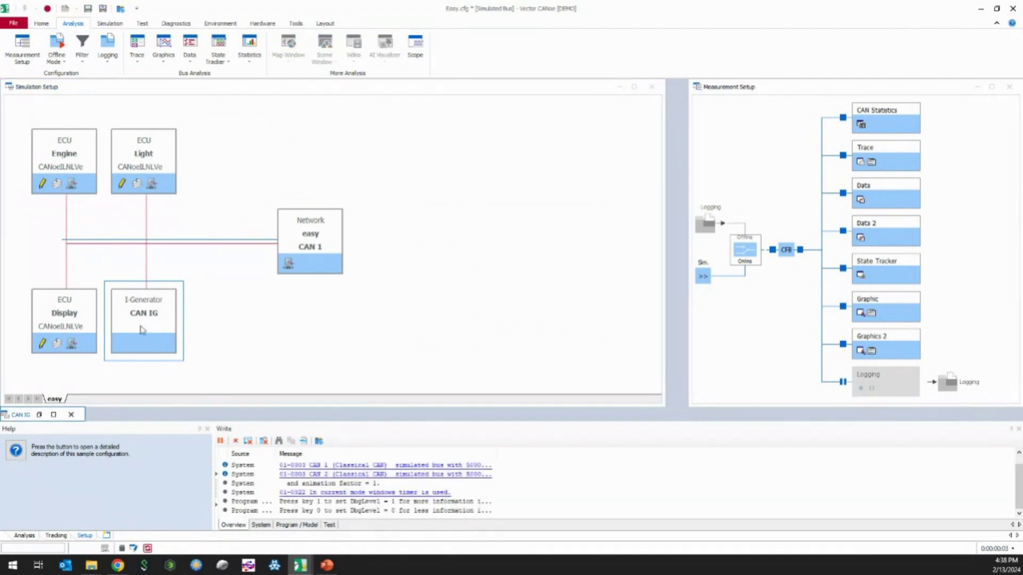
left_click(25, 536)
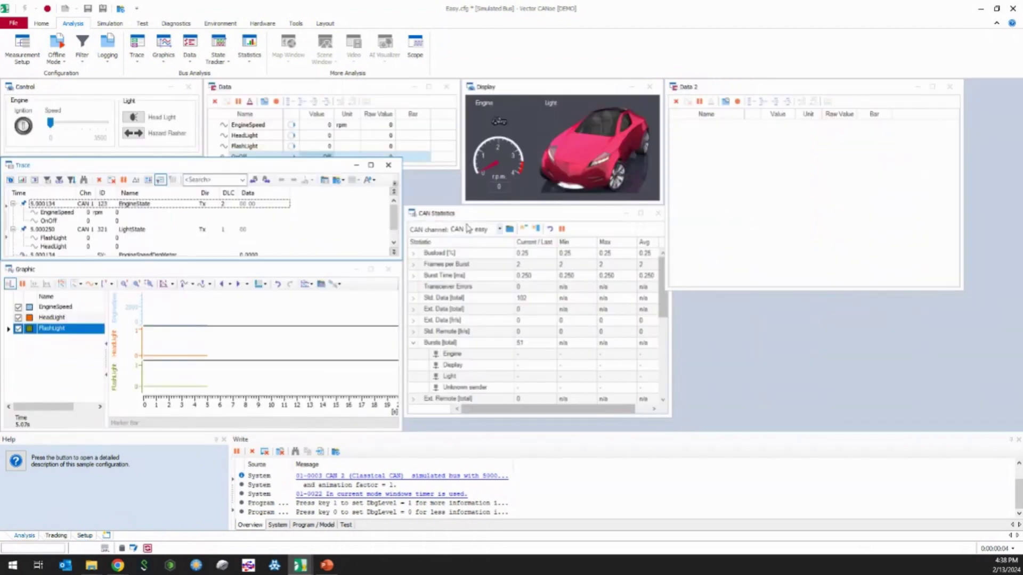
left_click(82, 536)
double_click(152, 322)
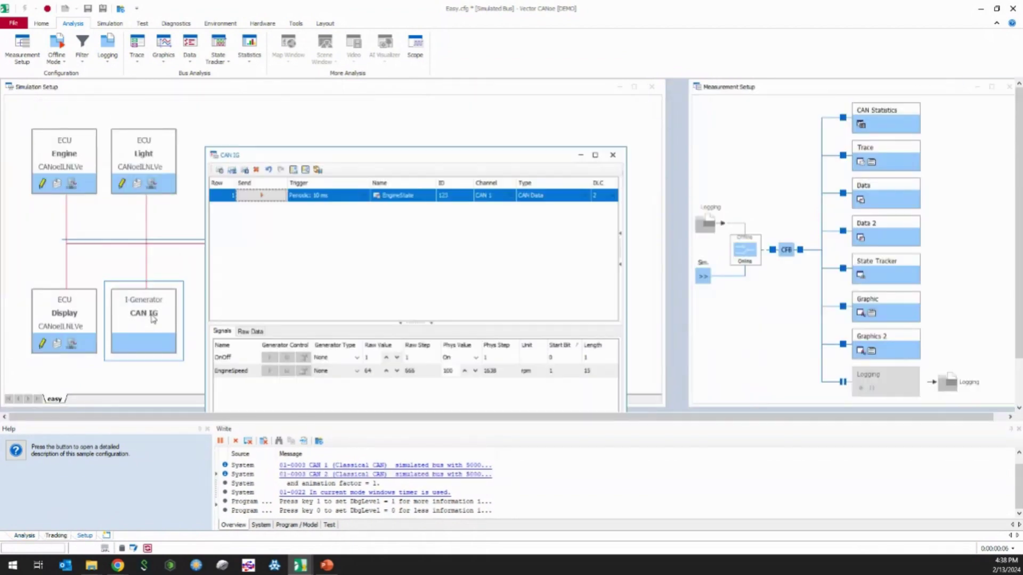
Step: Move the CAN IG window to the Analysis desktop and position it over the lower part of Data 2
right_click(441, 156)
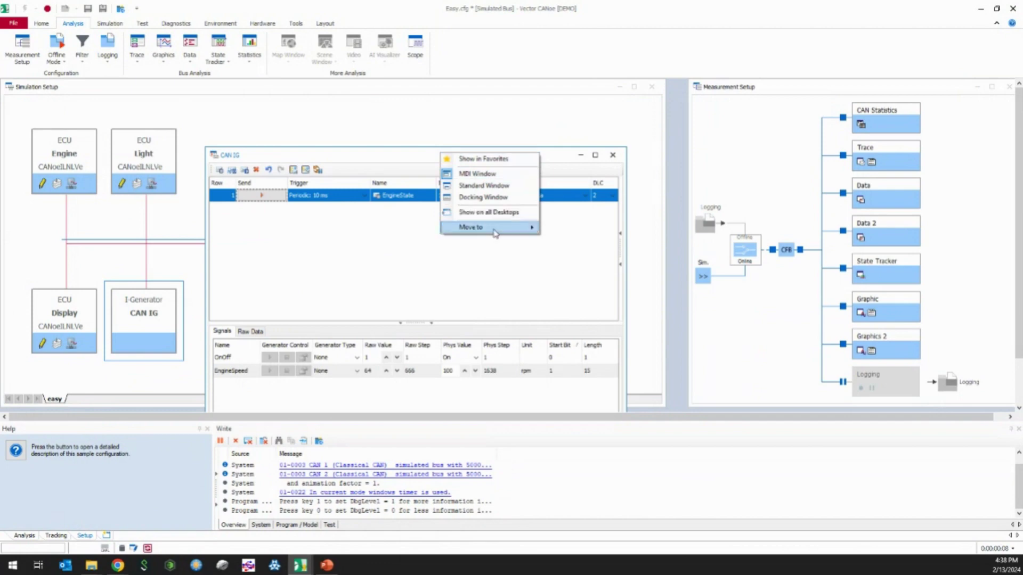
mouse_move(495, 227)
left_click(577, 232)
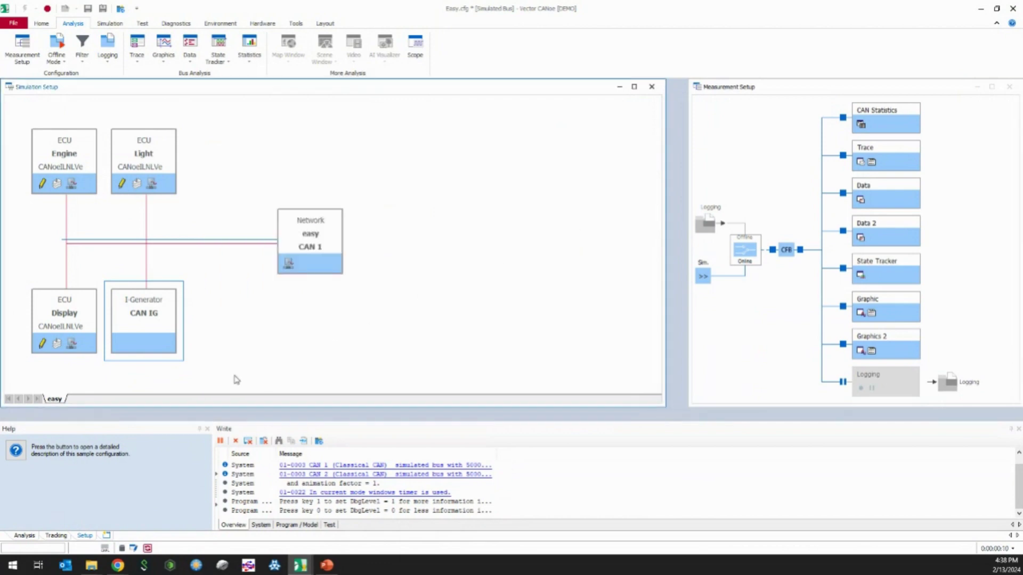
left_click(26, 533)
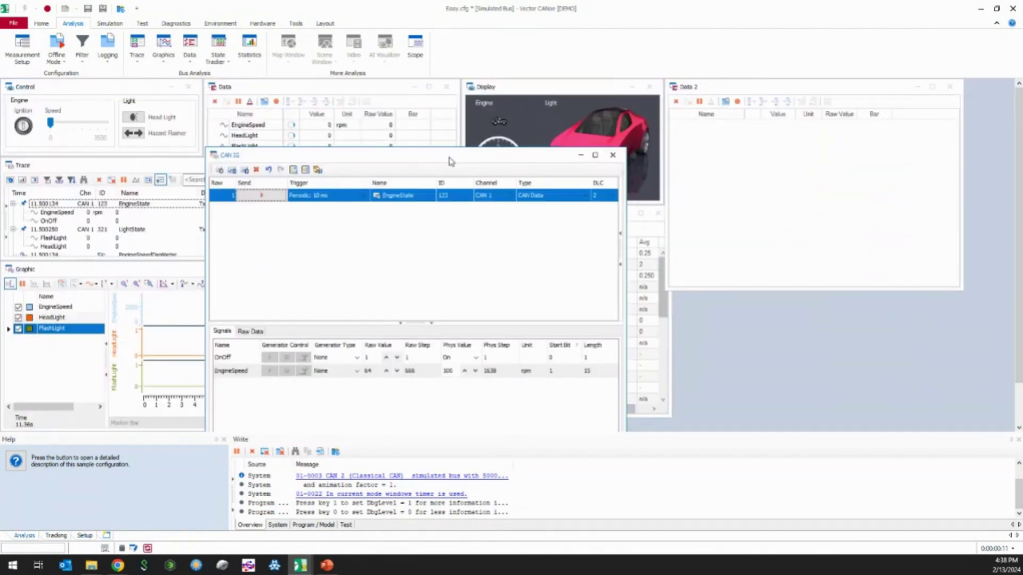
left_click_drag(448, 159, 813, 130)
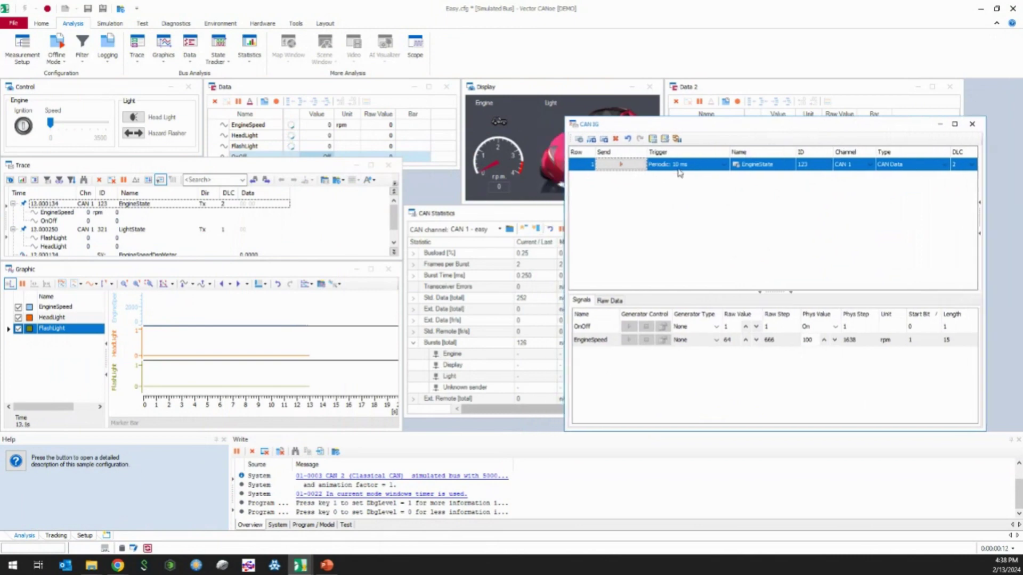
Step: Shrink the CAN IG window, close the empty Data 2 window, and move CAN IG into its place beside the Display window
left_click_drag(566, 116, 675, 215)
left_click_drag(740, 89, 748, 88)
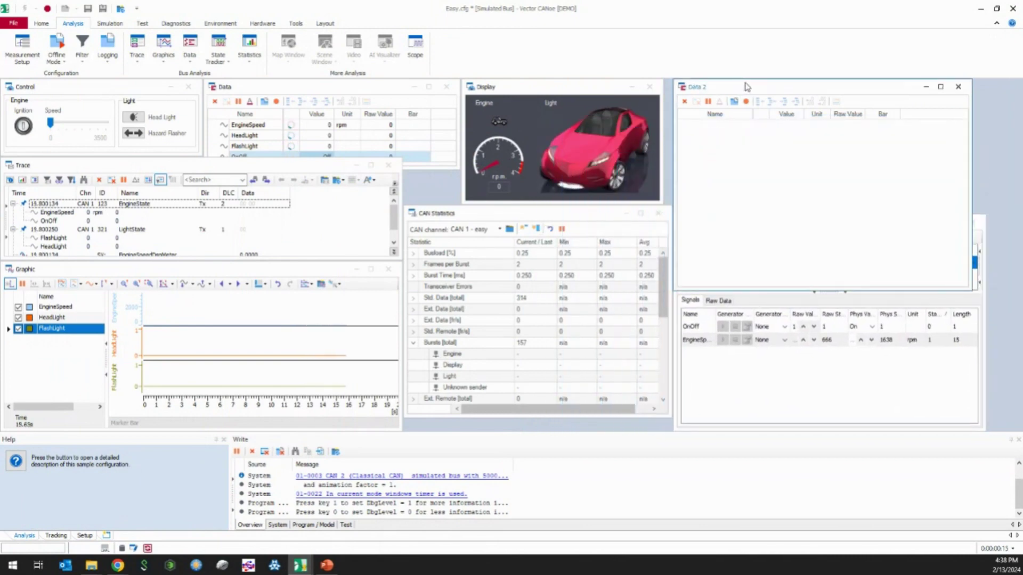
left_click(794, 383)
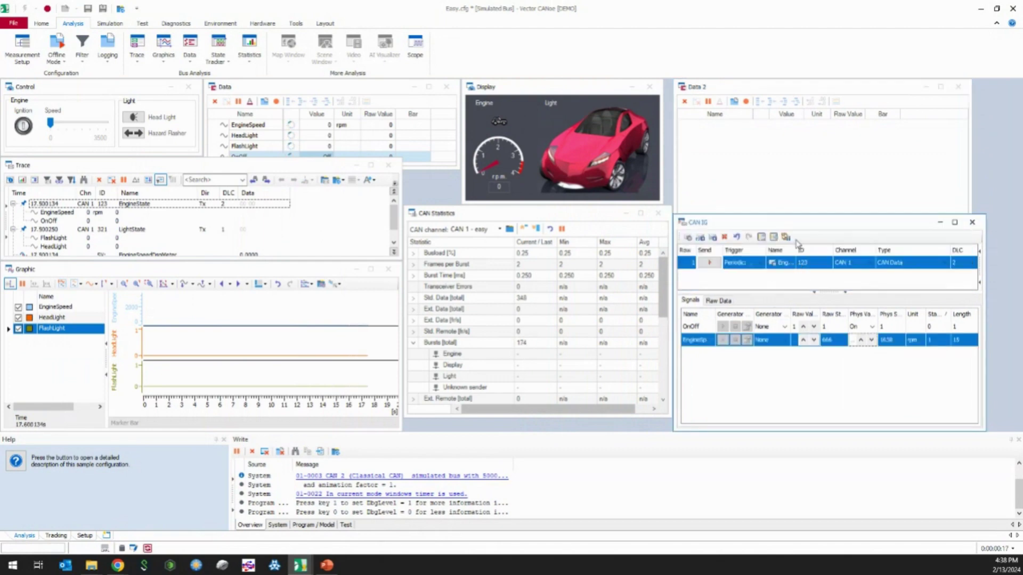
left_click(958, 86)
left_click_drag(851, 224, 851, 99)
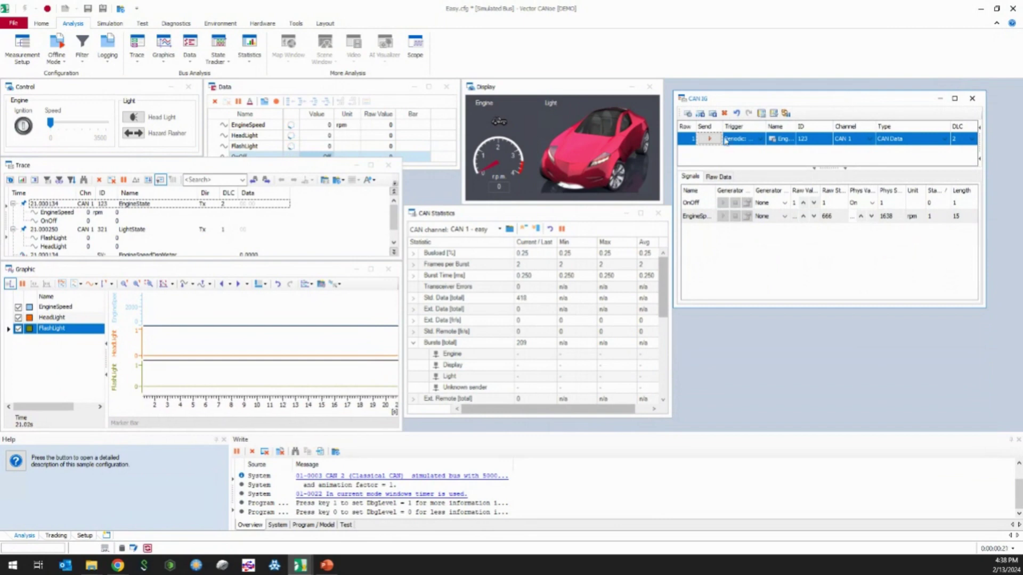
left_click(689, 114)
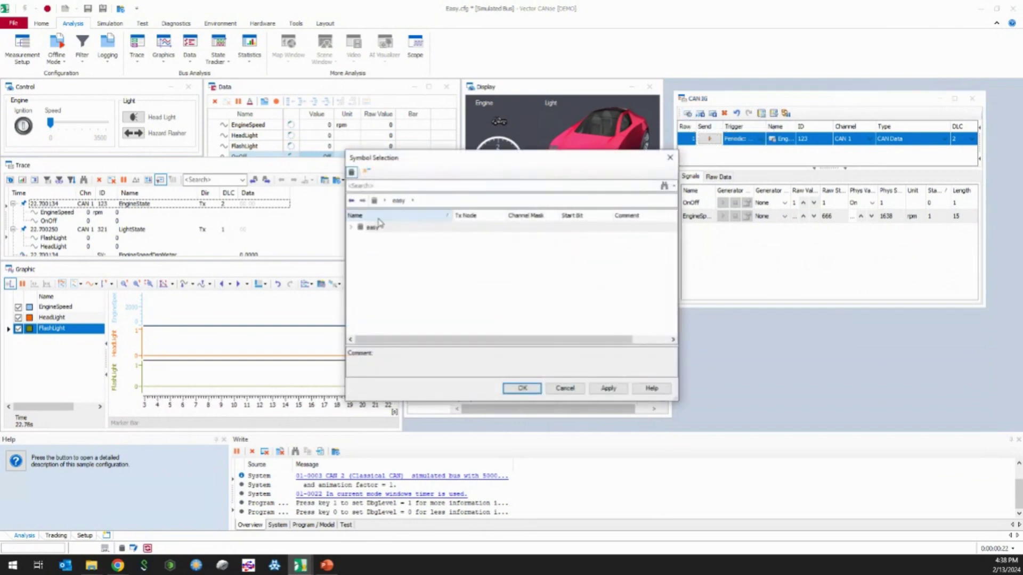
left_click(352, 228)
left_click(411, 251)
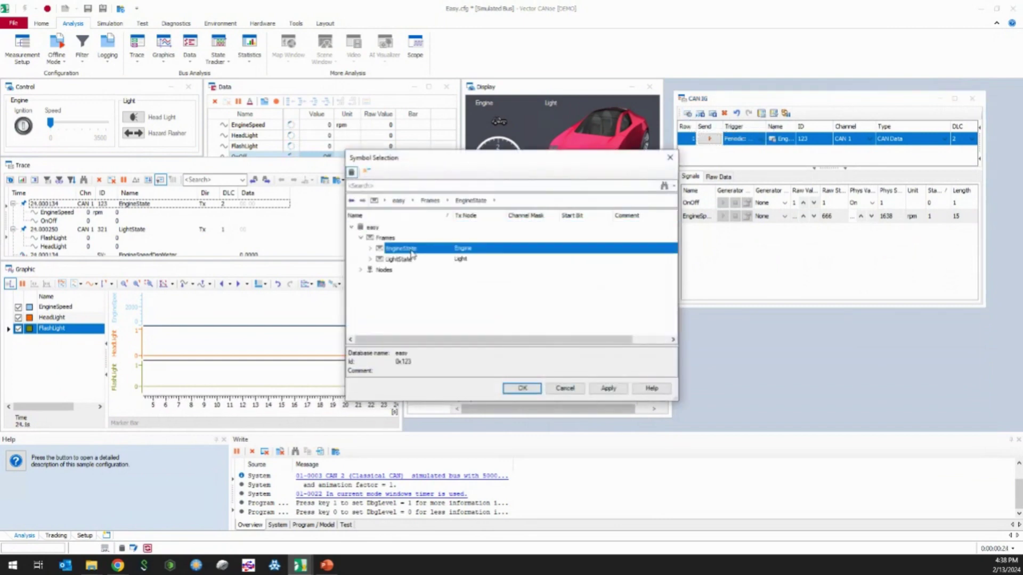
left_click(567, 389)
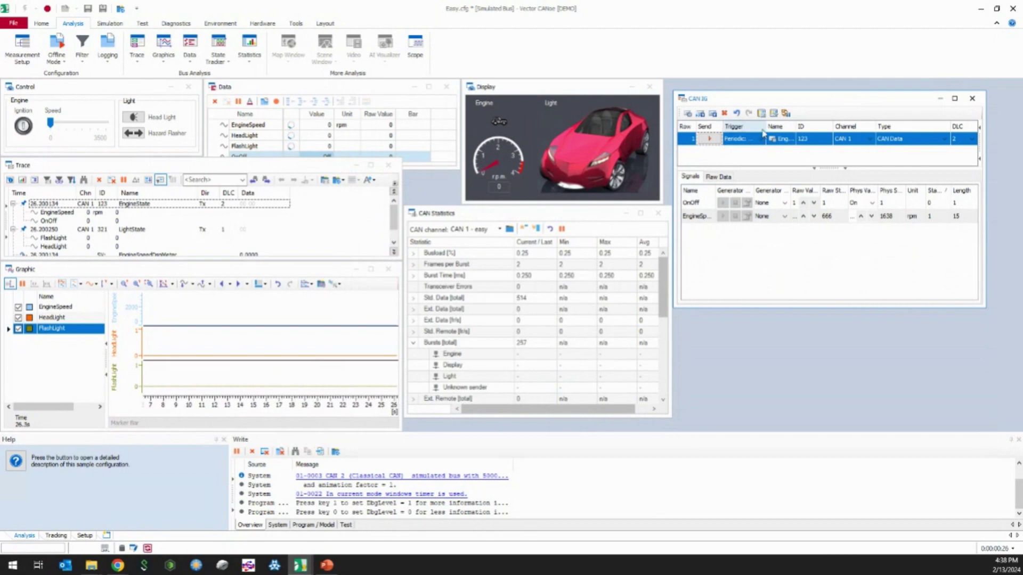
Step: Set the EngineState message in the interactive generator to a periodic trigger with a 58 ms cycle time and start sending it
left_click_drag(765, 126, 784, 126)
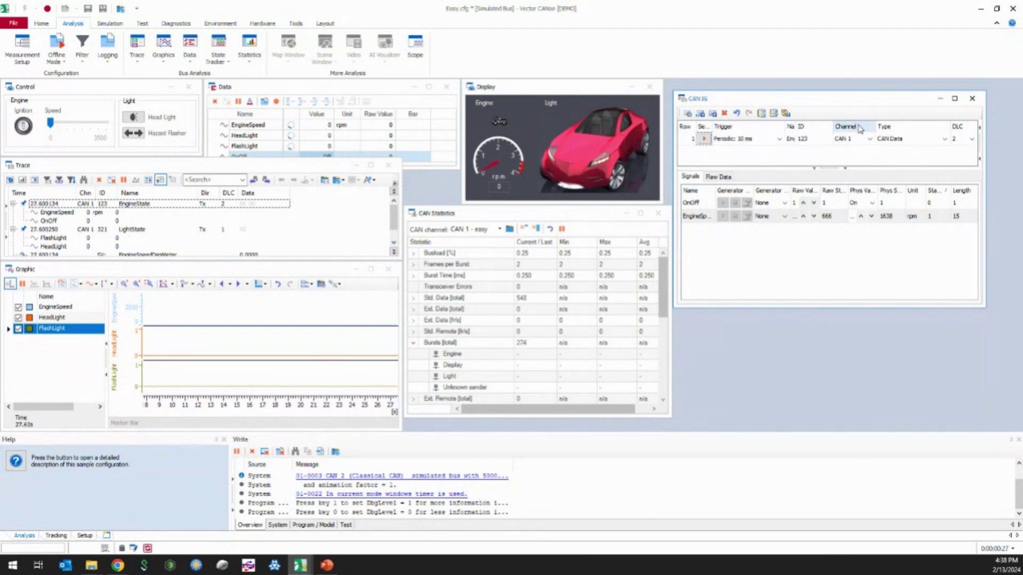
left_click(733, 141)
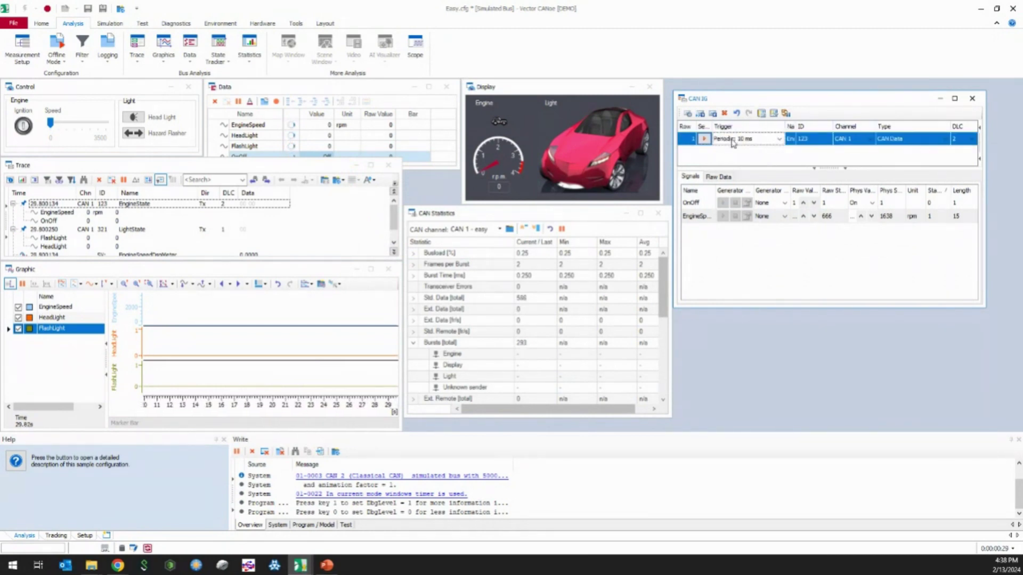
left_click(779, 139)
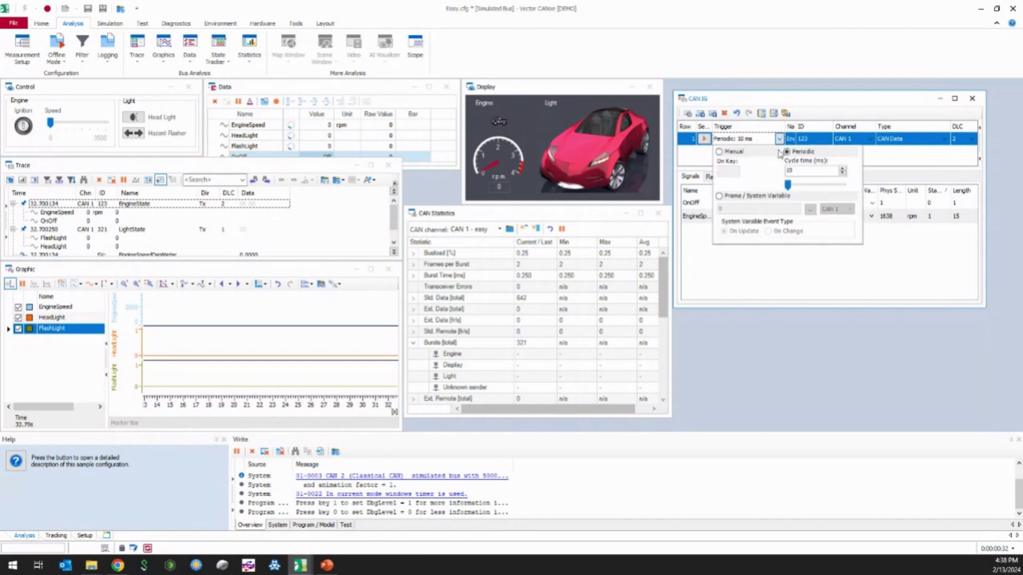
left_click(741, 153)
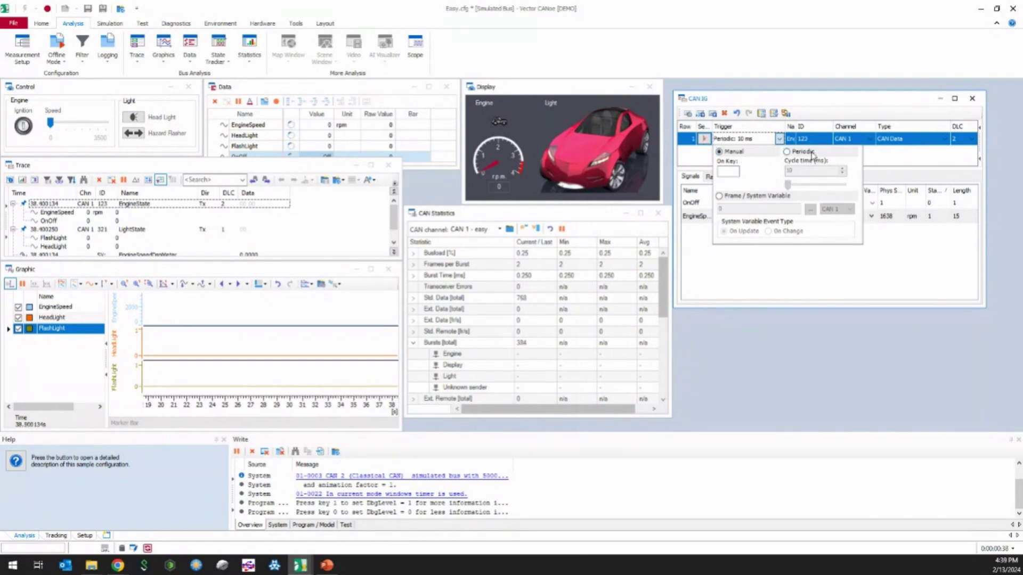
left_click(787, 152)
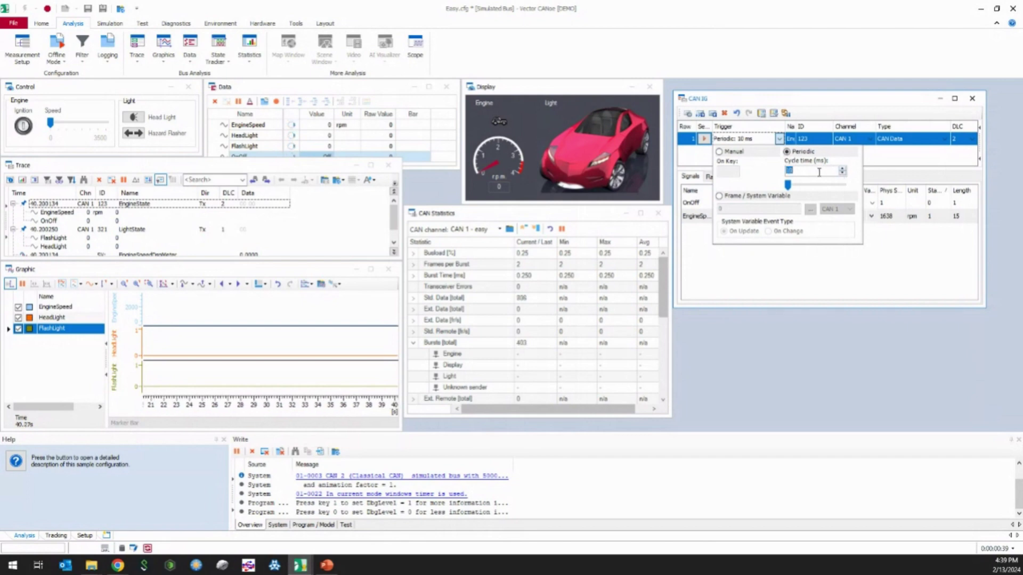
left_click_drag(787, 185, 792, 190)
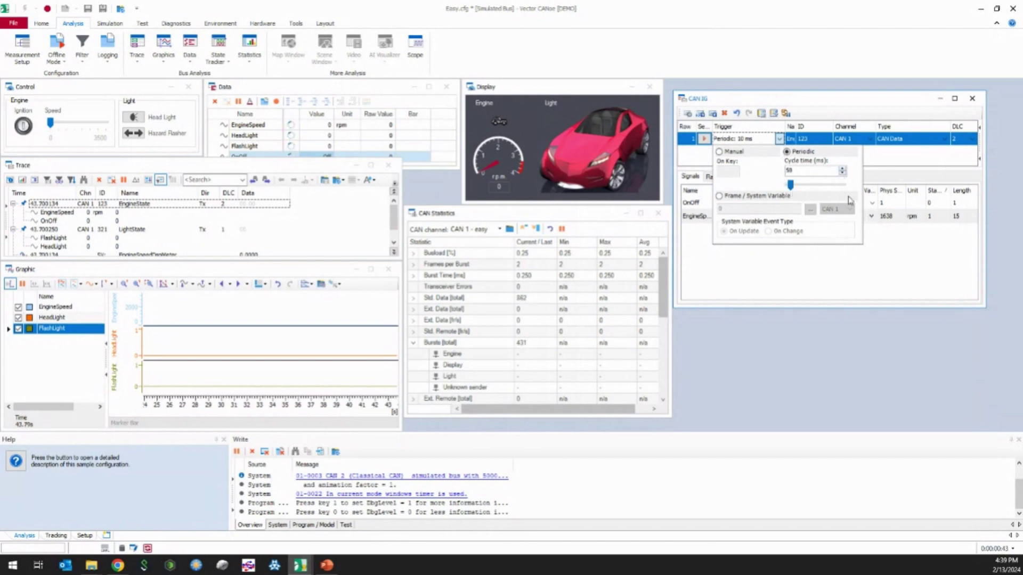
left_click(781, 273)
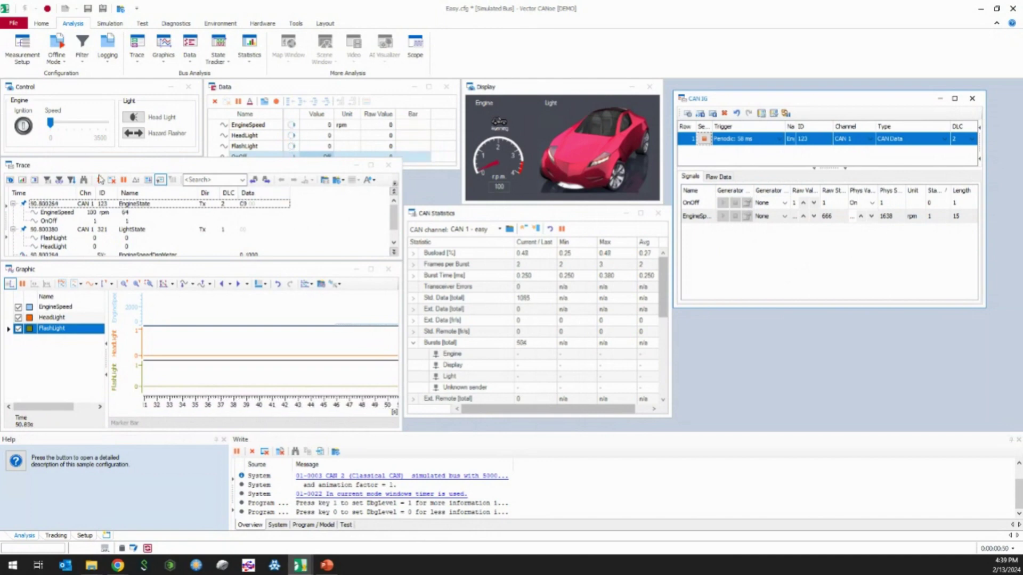
Step: Examine the EngineSpeed and OnOff signals of the EngineState message in the Trace window while the generator is sending
left_click(102, 212)
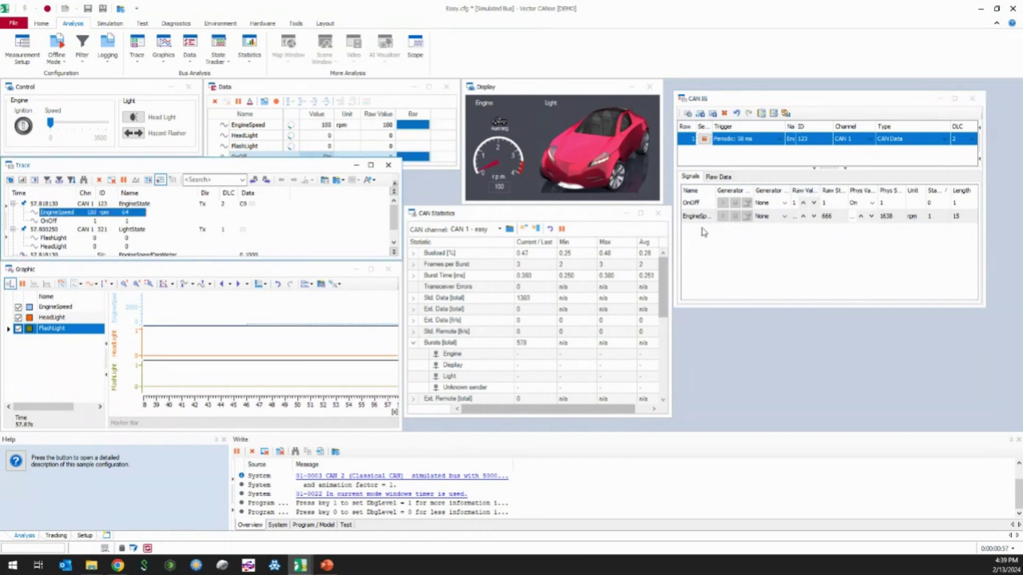
left_click(109, 221)
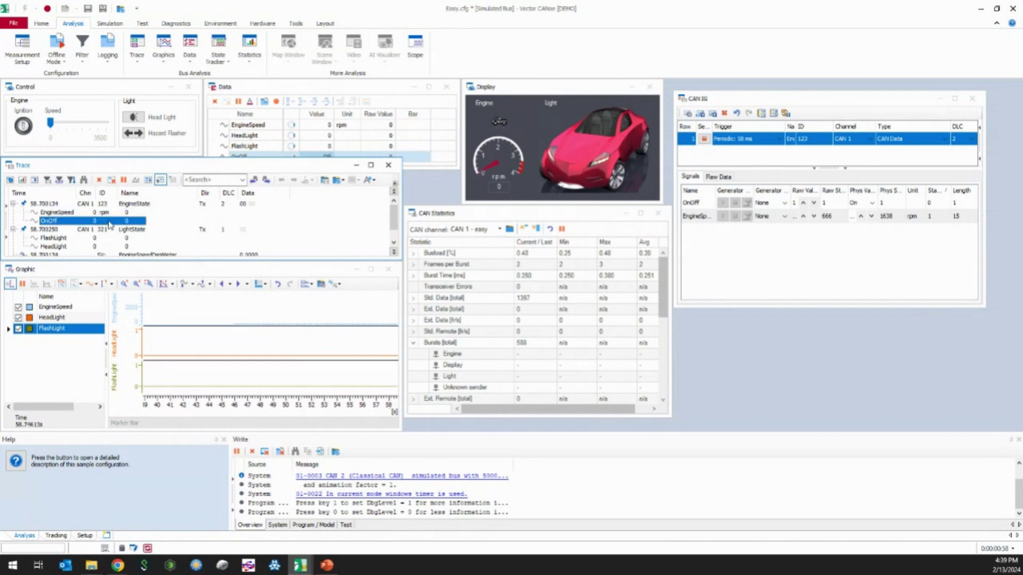
left_click(135, 213)
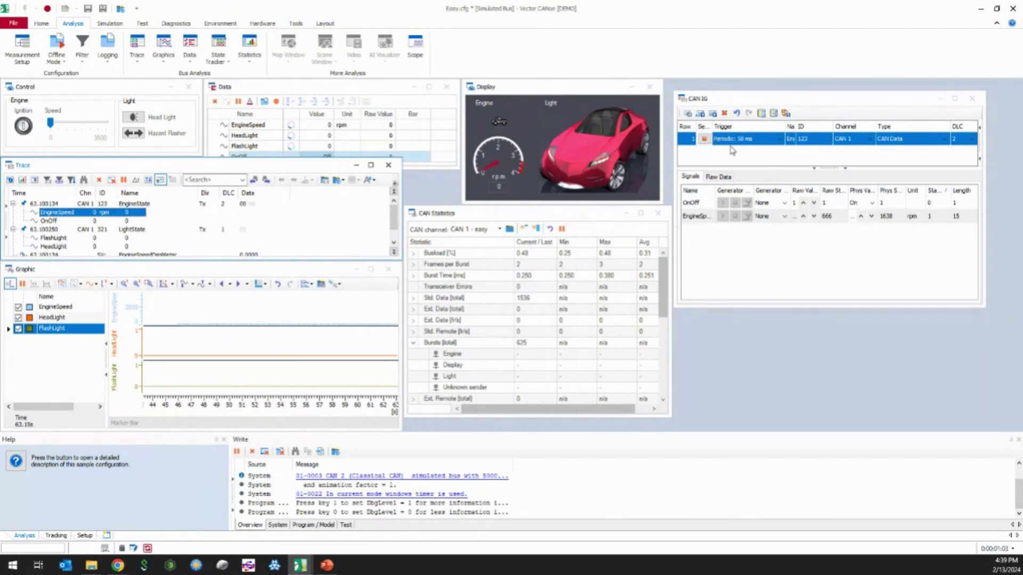
Step: Stop sending EngineState, set its periodic cycle time to 10 ms, and restart the transmission
left_click(704, 139)
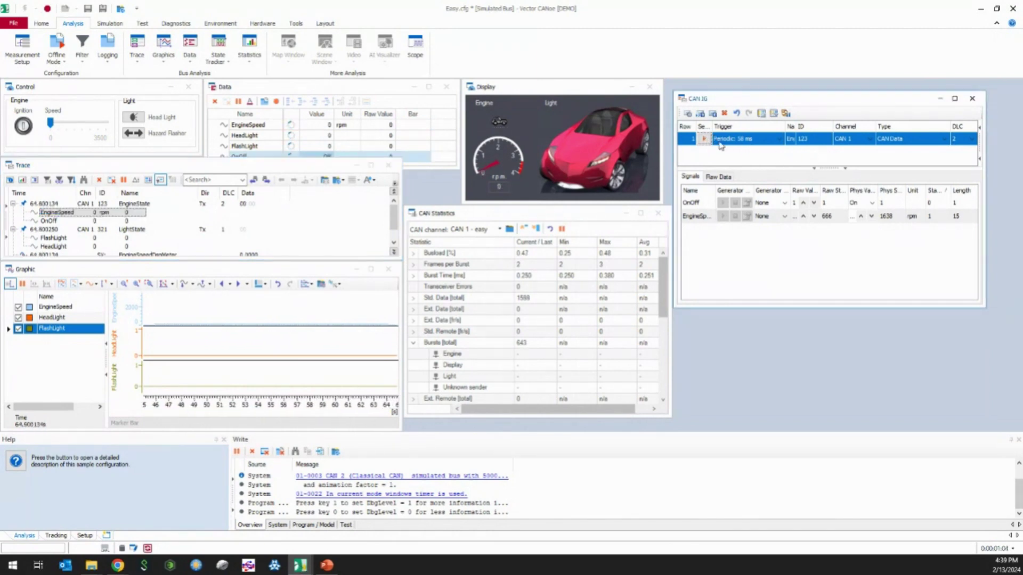
left_click(720, 144)
left_click(779, 138)
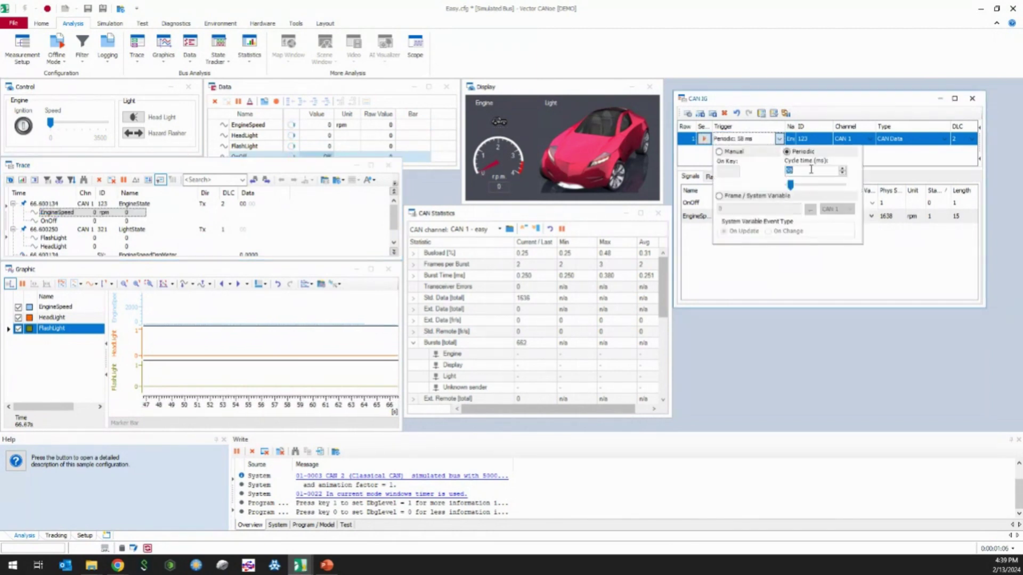
type("1")
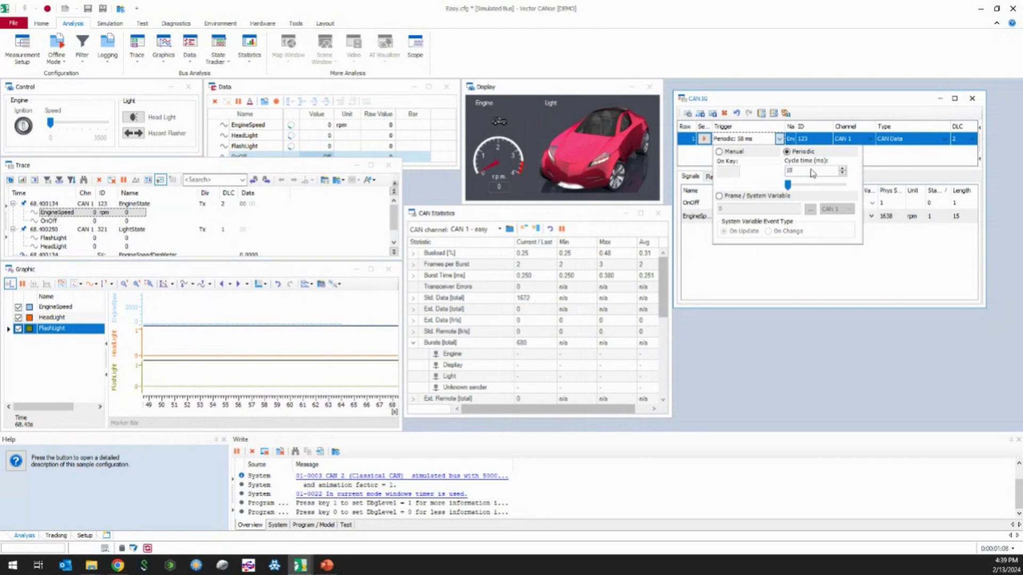
left_click(819, 268)
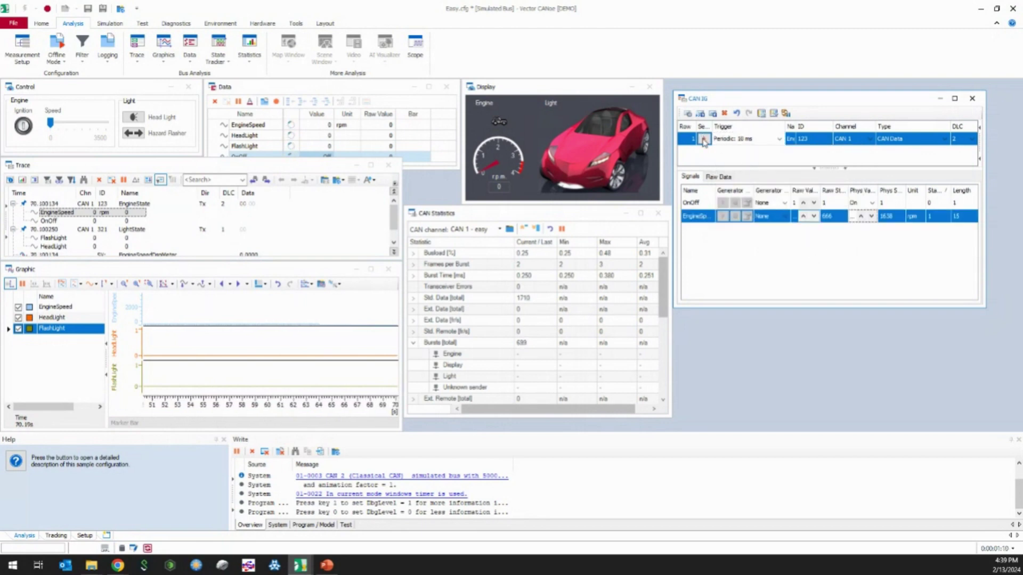
left_click(704, 138)
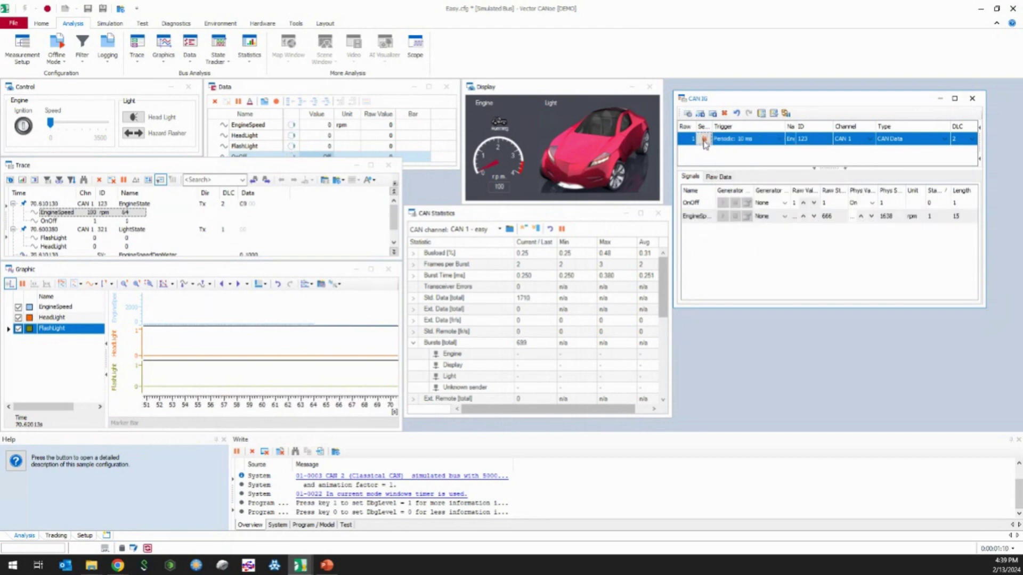
Step: Set the physical value of the generator's OnOff signal to Off and back to On, with OnOff selected in the Trace
left_click(124, 220)
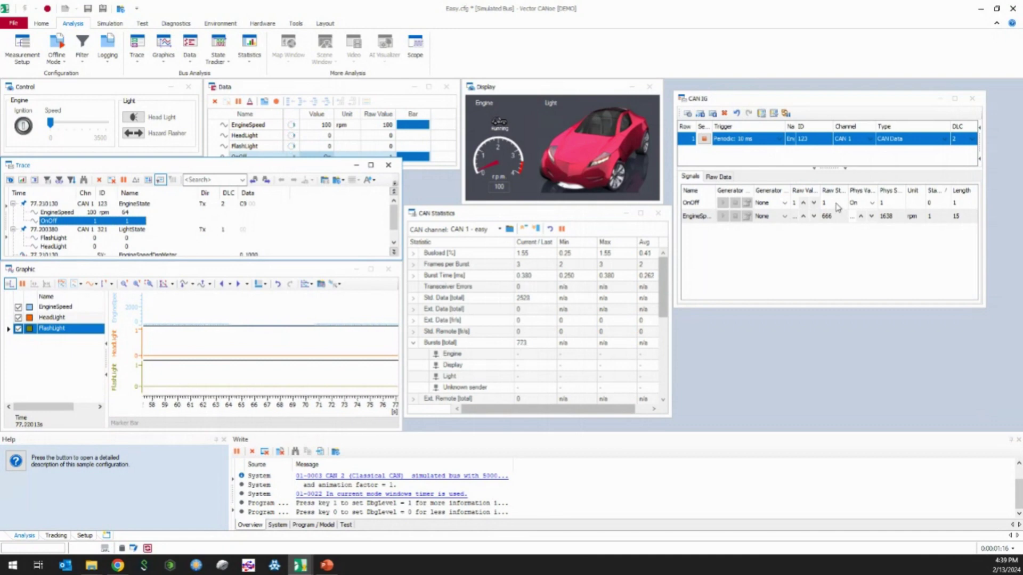
left_click(839, 207)
left_click(856, 203)
left_click(872, 203)
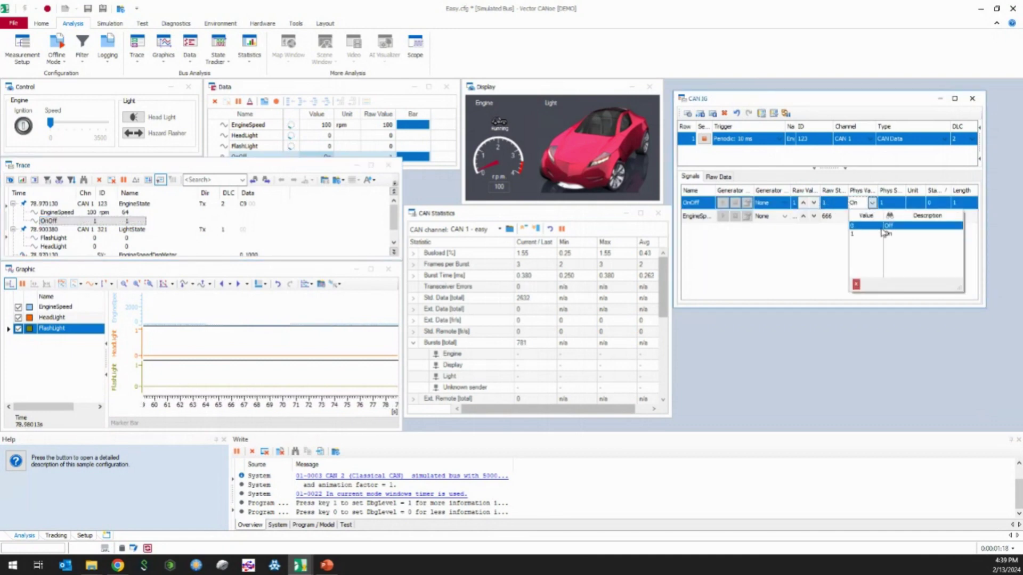
left_click(884, 226)
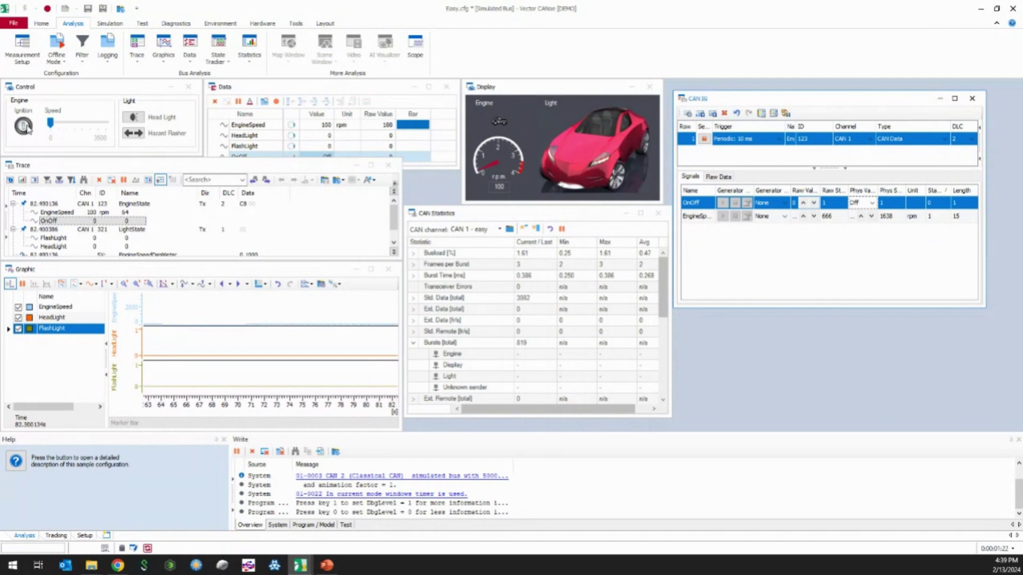
left_click(872, 203)
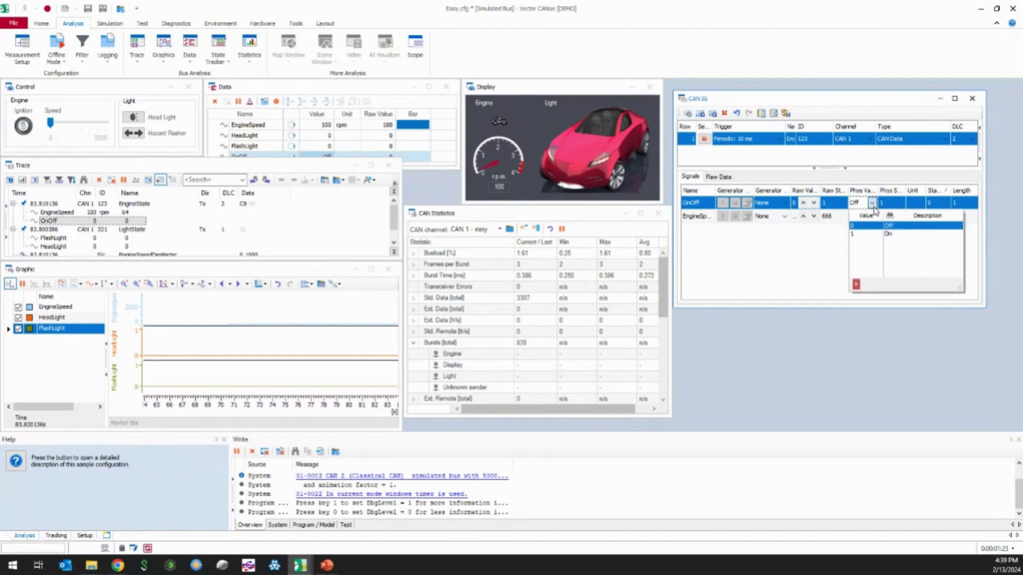
left_click(876, 235)
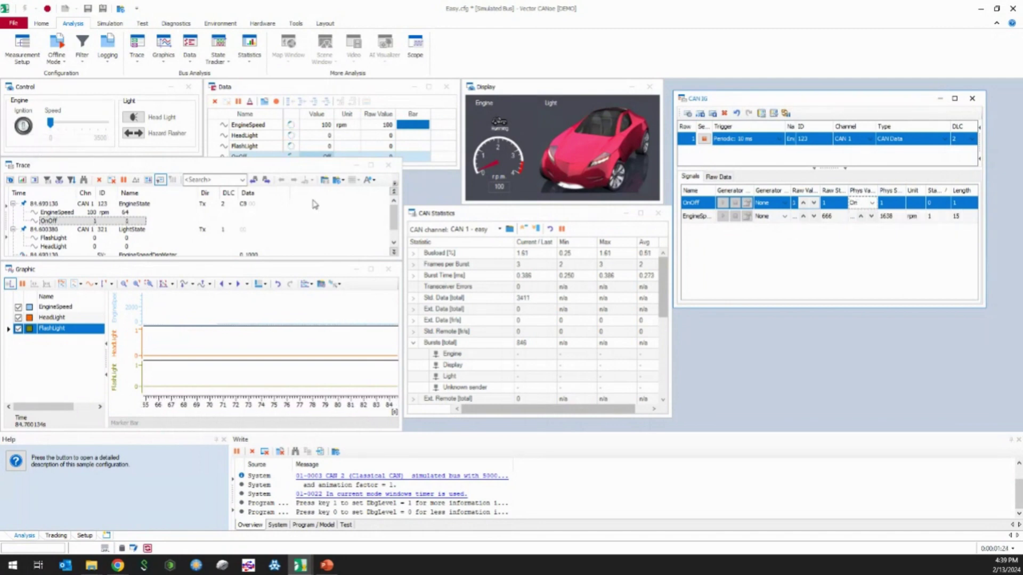
Step: Switch the ignition on, stop sending EngineState from the interactive generator, and switch the ignition off again
left_click(24, 126)
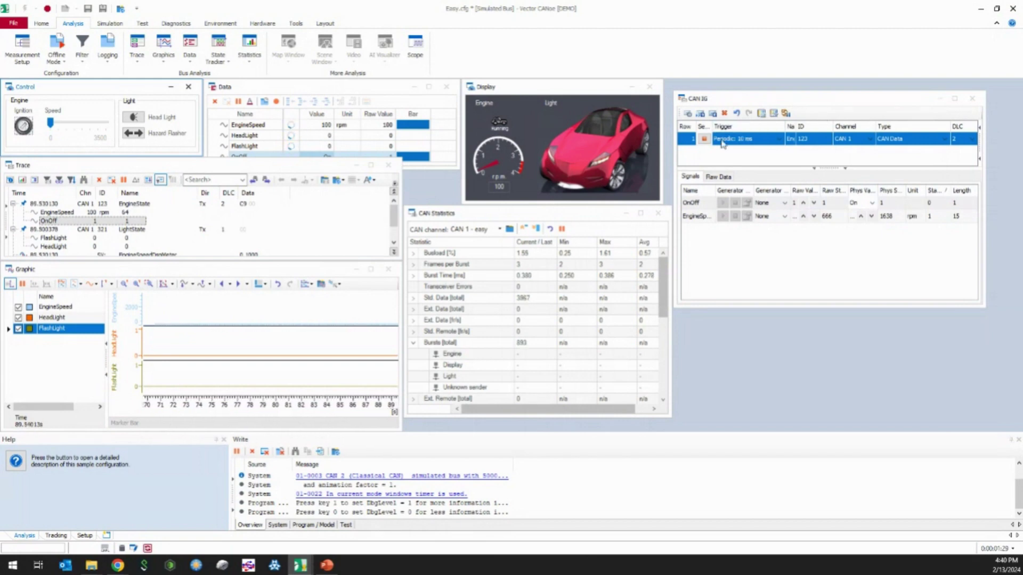
left_click(704, 139)
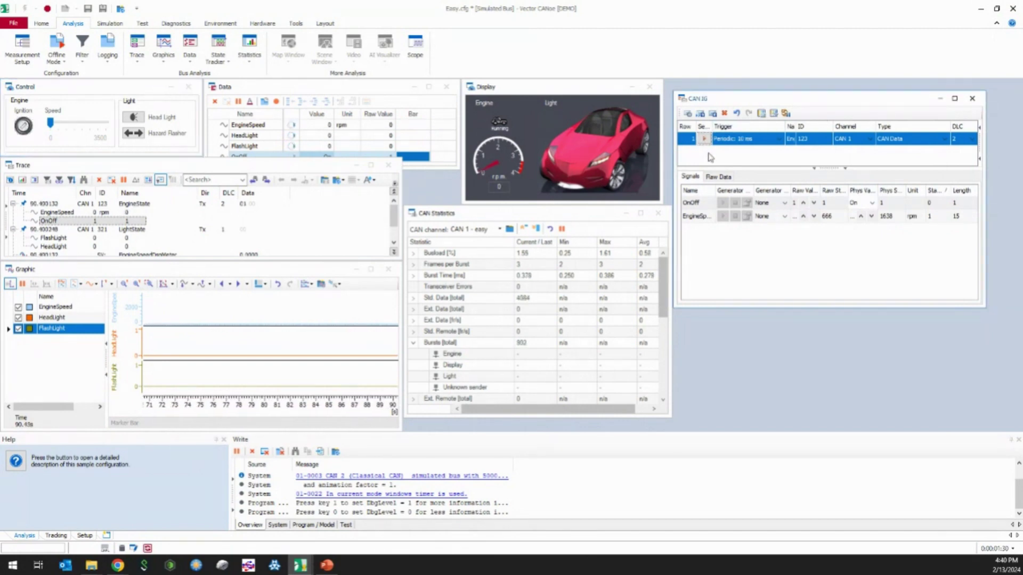
left_click(30, 128)
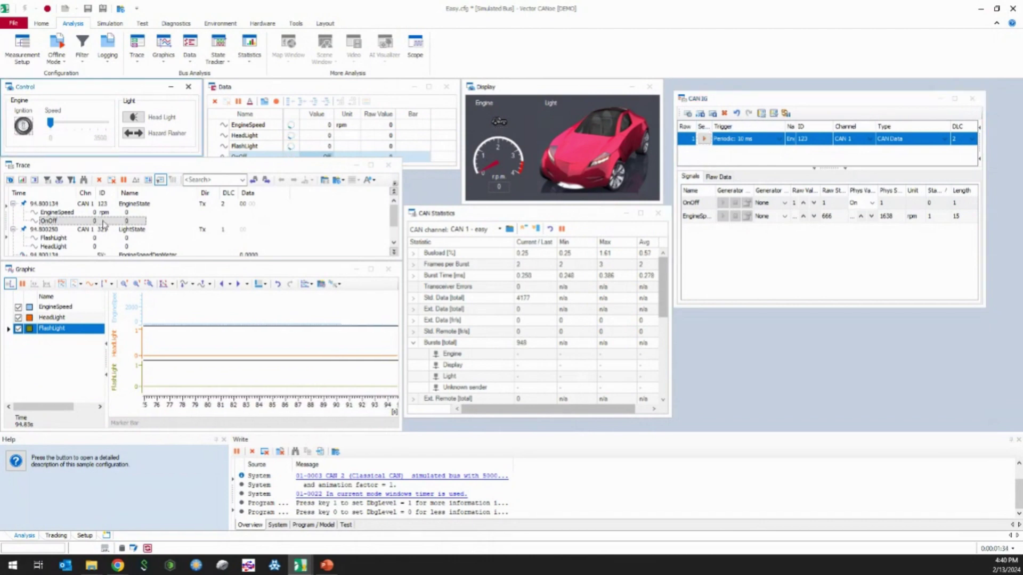
Step: Select the OnOff signal in the Trace window to check it, and close the CAN IG window
left_click(126, 220)
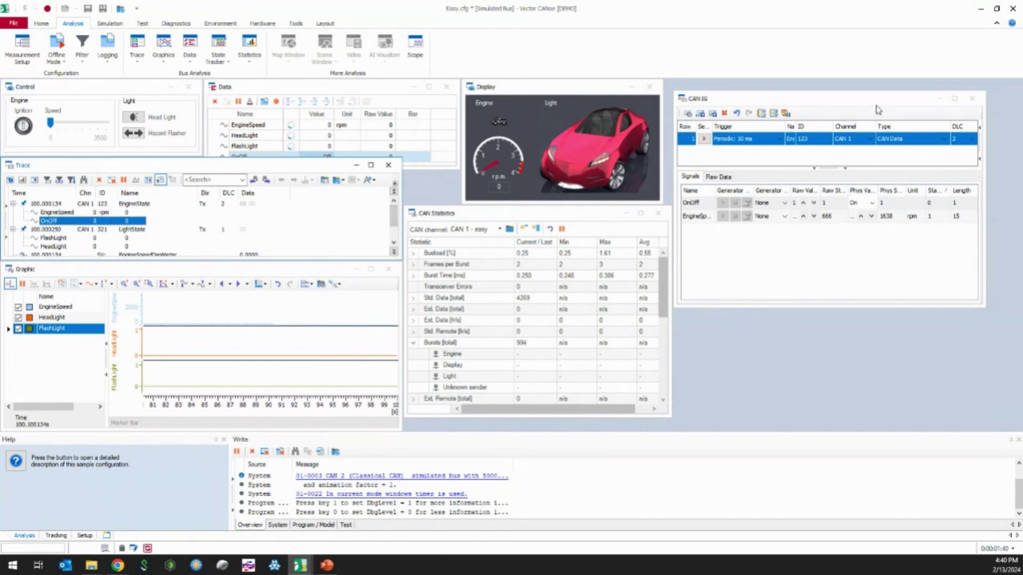
left_click(972, 98)
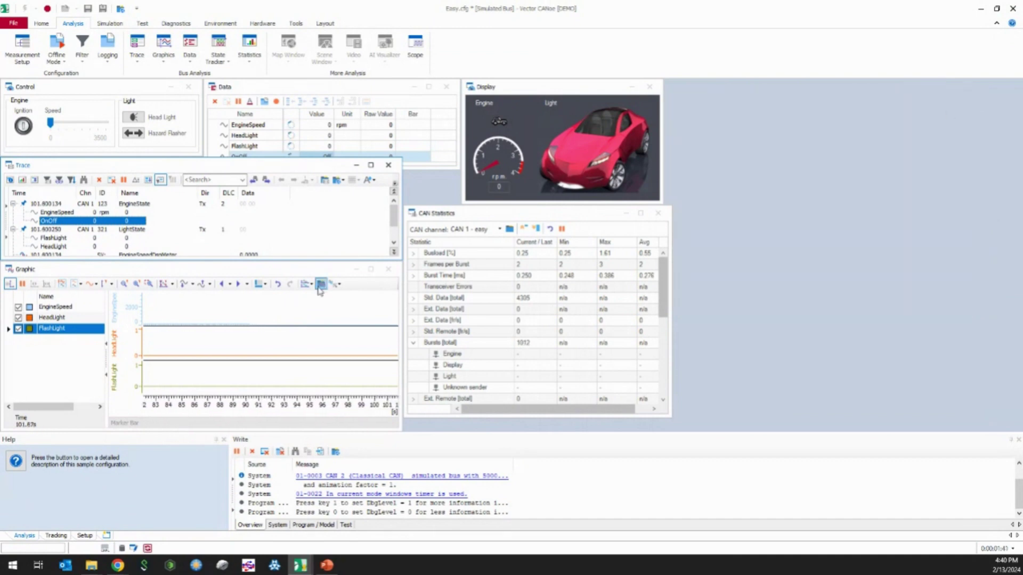
Step: Switch to PowerPoint, start the slide show from the current slide, and advance to the slide about other Vector tools
left_click(327, 566)
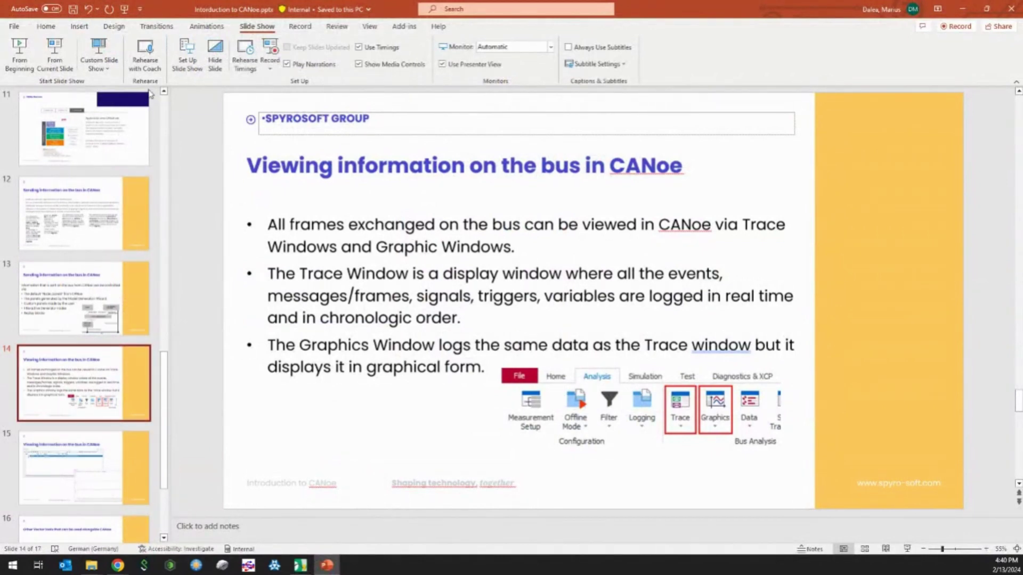
left_click(54, 49)
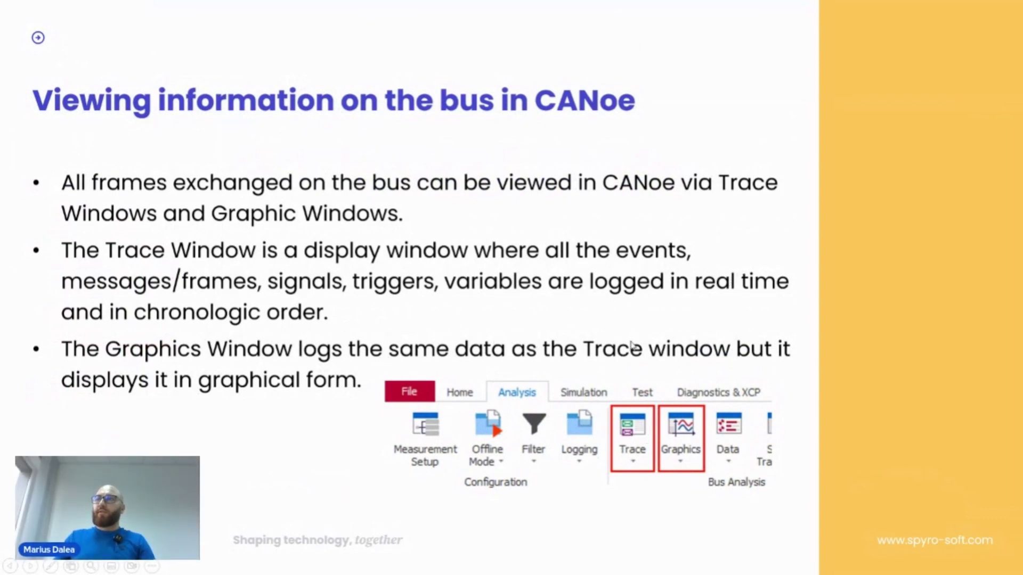
left_click(635, 324)
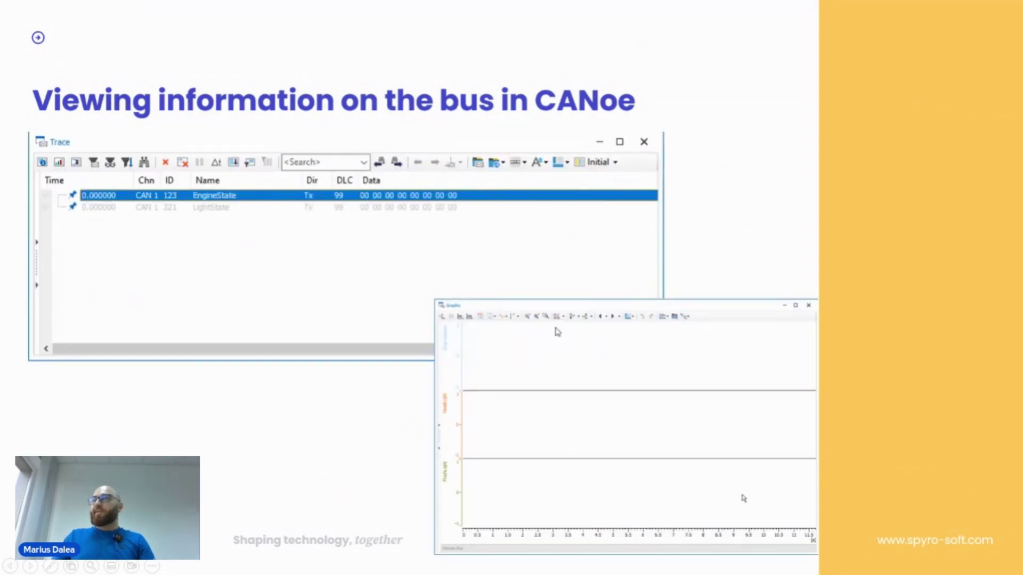
left_click(726, 244)
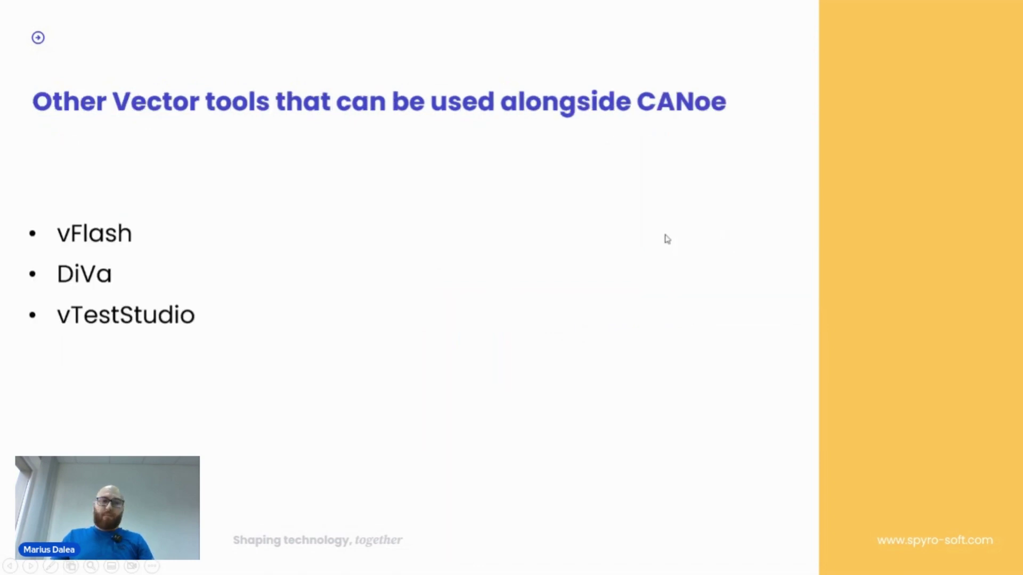
Step: End the slide show, switch to the CANoe window with the LINSystem.cfg configuration, and start its measurement
key("Escape")
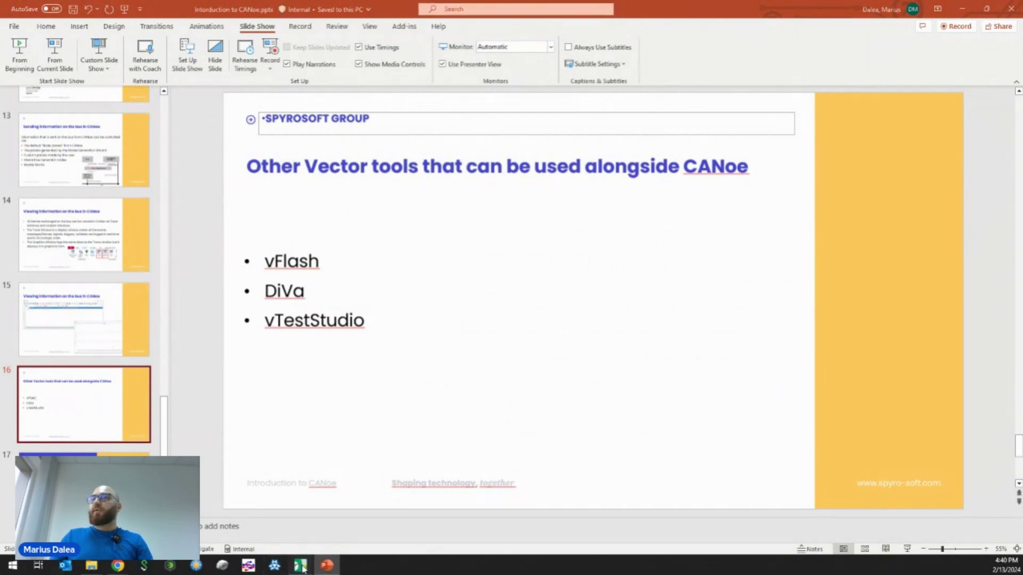
mouse_move(300, 565)
left_click(289, 496)
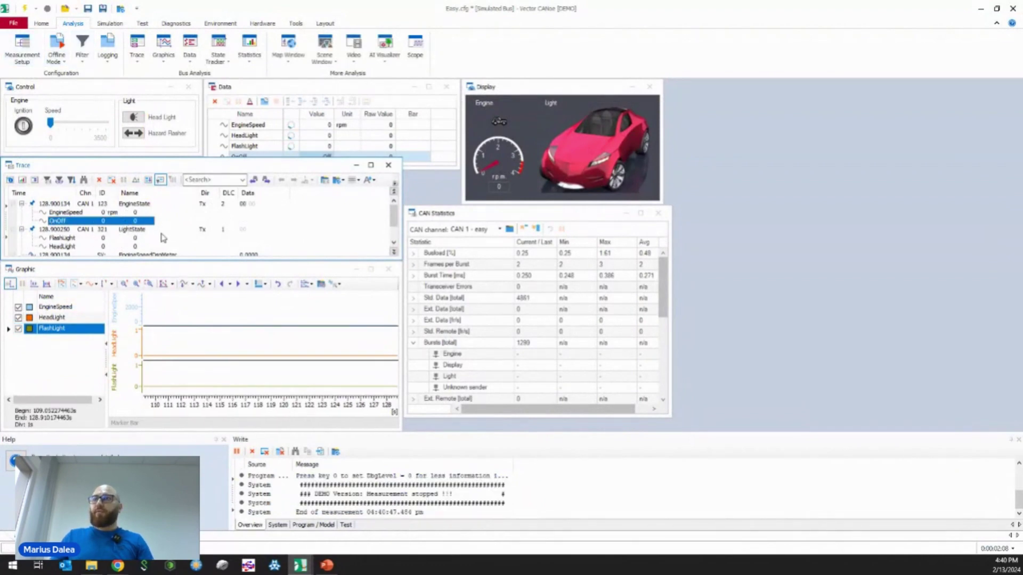
mouse_move(301, 565)
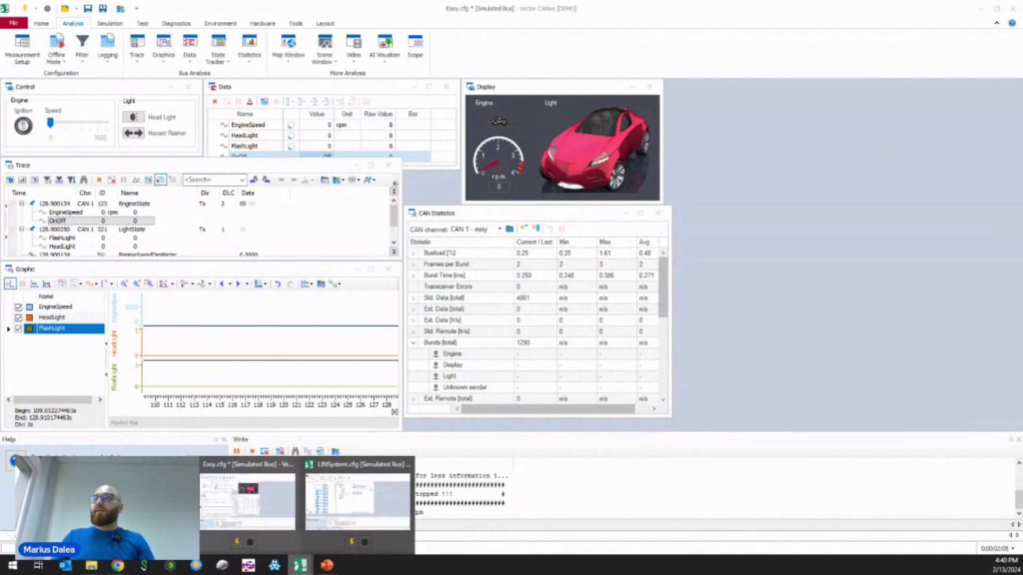
left_click(368, 507)
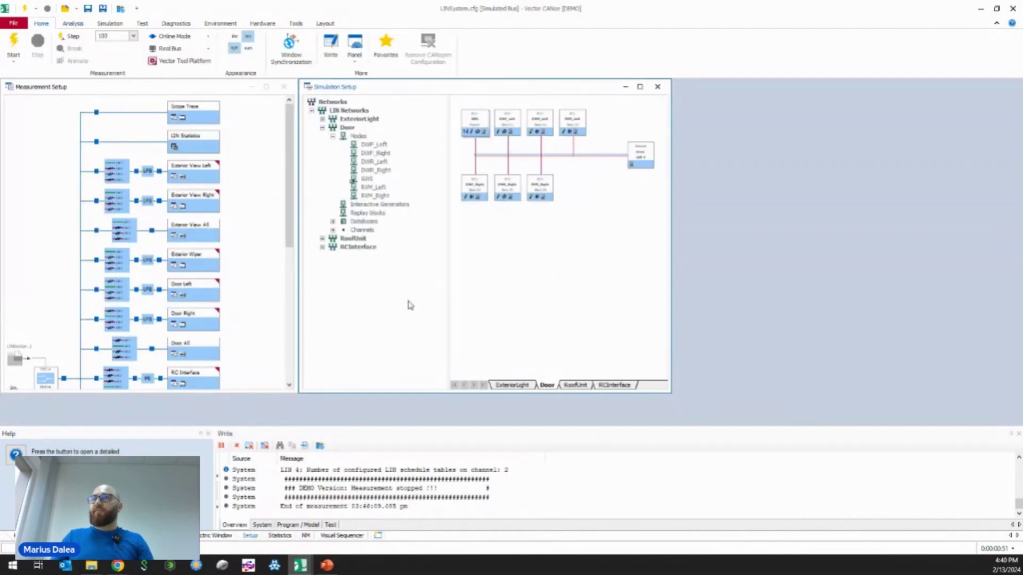
left_click(14, 41)
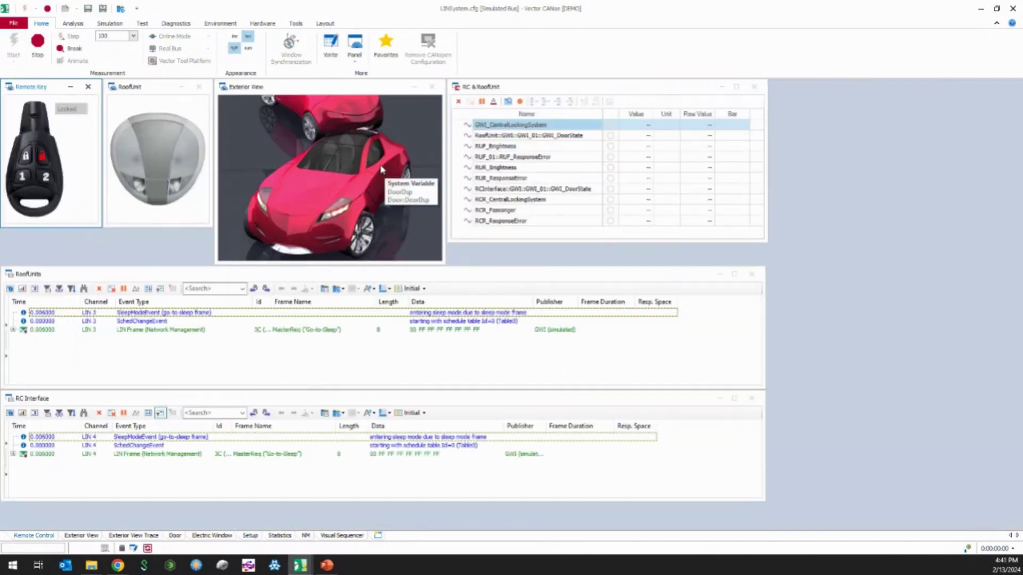
Step: Widen the Id column in the RoofUnits trace and select the GWI_01, GWI_DoorState and RUR_Brightness rows to examine them
left_click(304, 356)
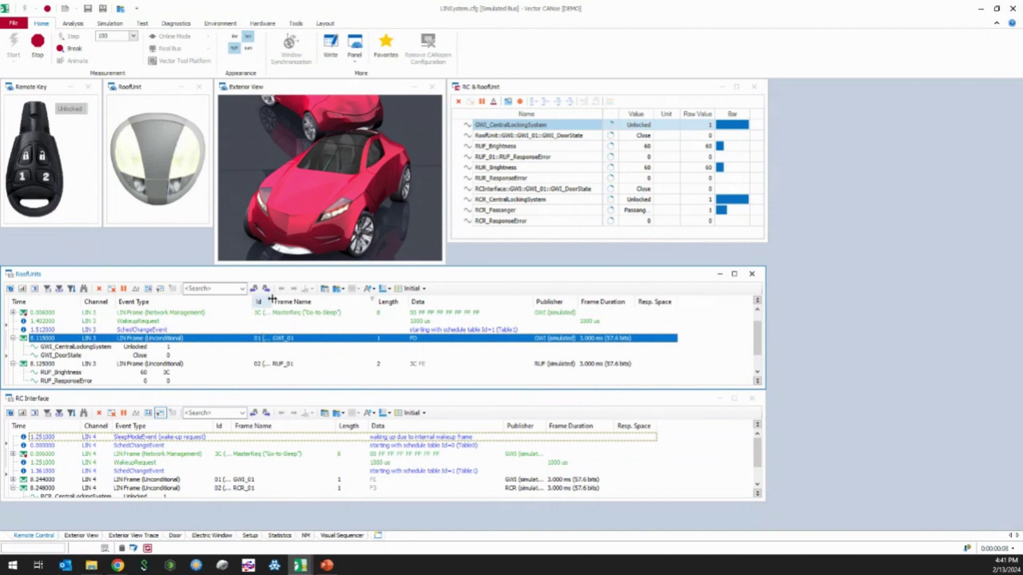
left_click_drag(272, 299, 284, 299)
left_click(165, 349)
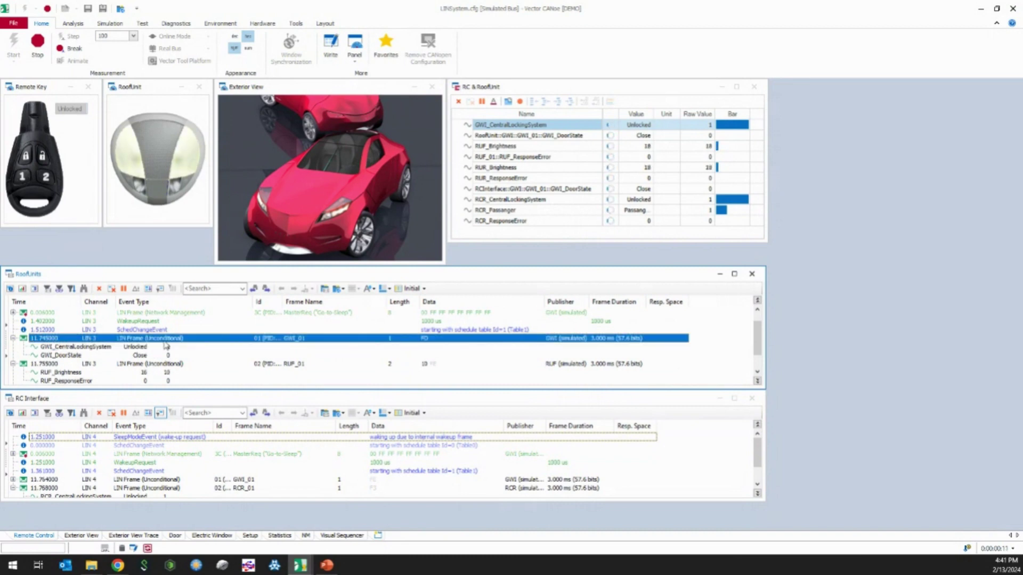
left_click(168, 355)
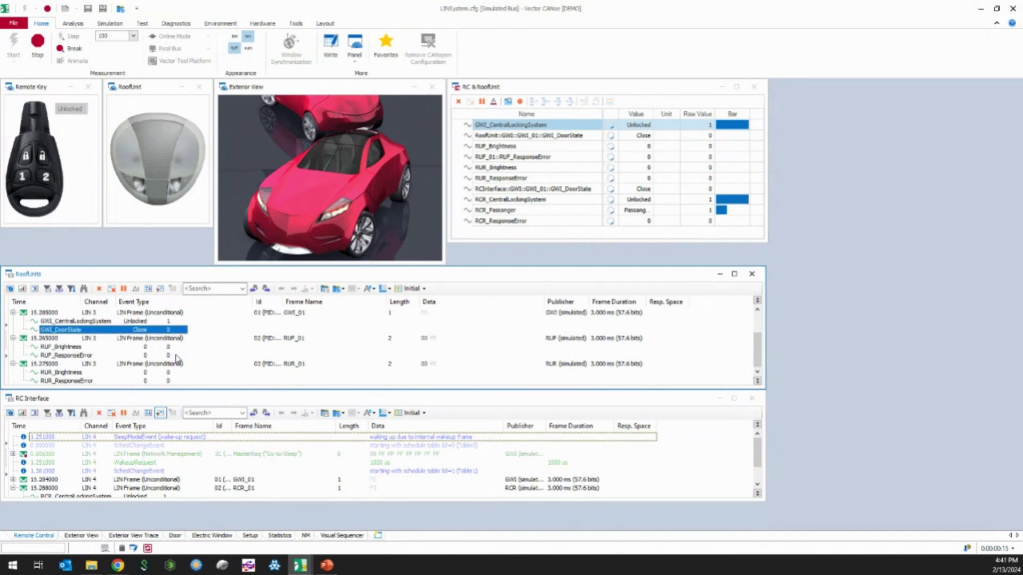
left_click(168, 373)
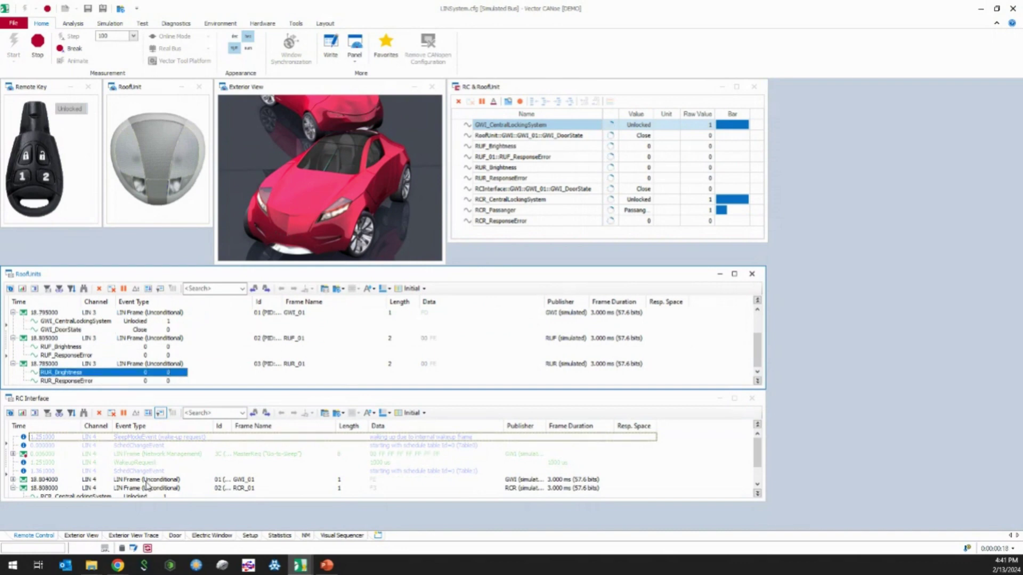
Step: Expand the MasterReq and GWI_01 frames in the RC Interface trace and select the RCR_CentralLockingSystem signal to examine it
left_click(14, 463)
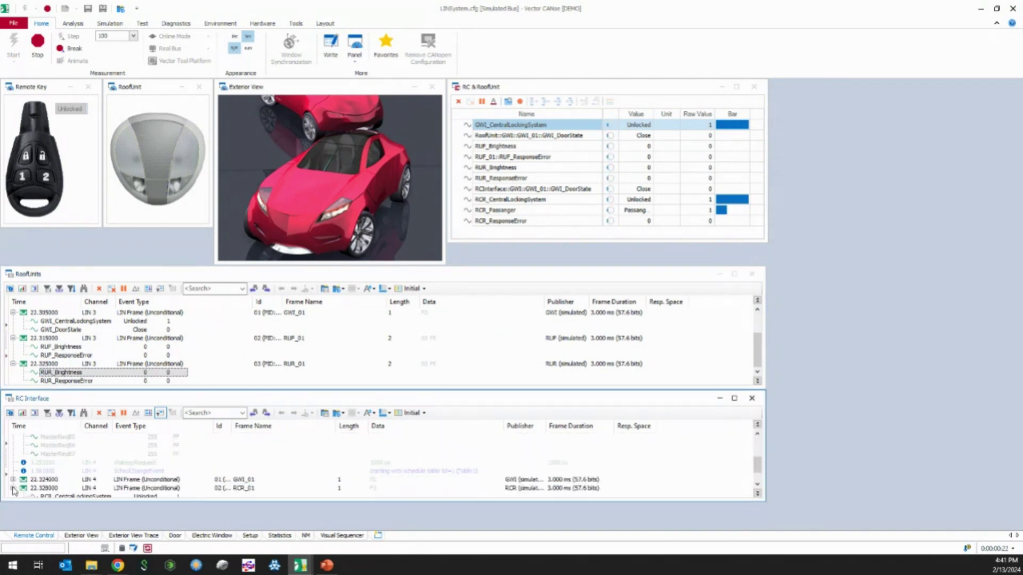
left_click(13, 488)
left_click(157, 472)
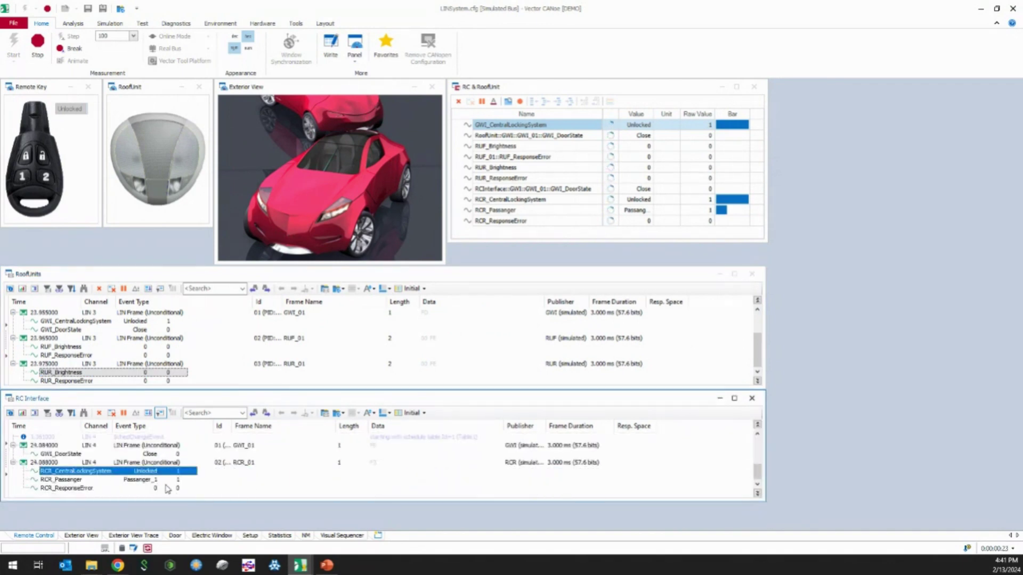